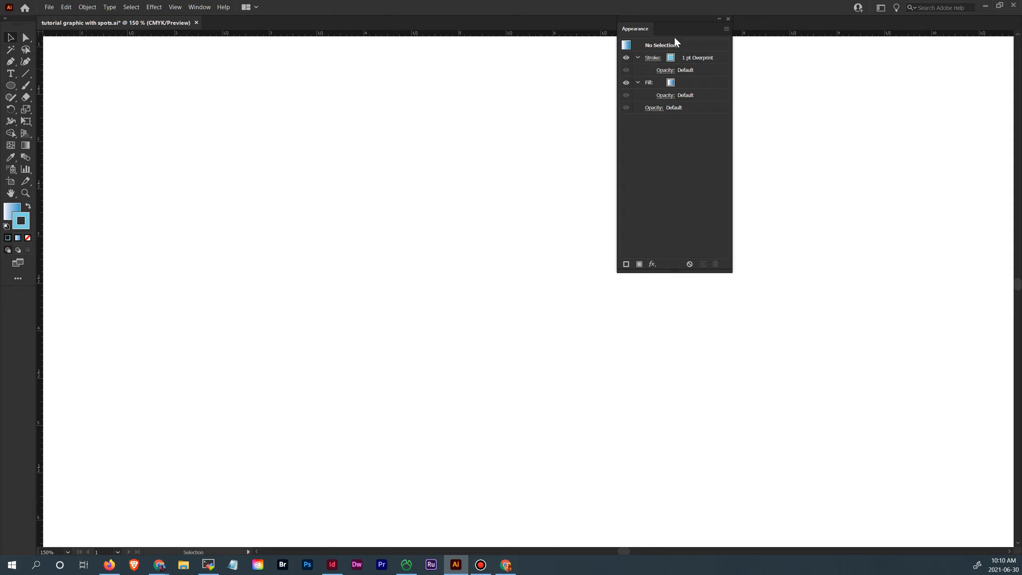
Clear the Appearance panel off the canvas and zoom out to 66.67% to bring the whole artboard into view.
left_click_drag(680, 19, 1021, 85)
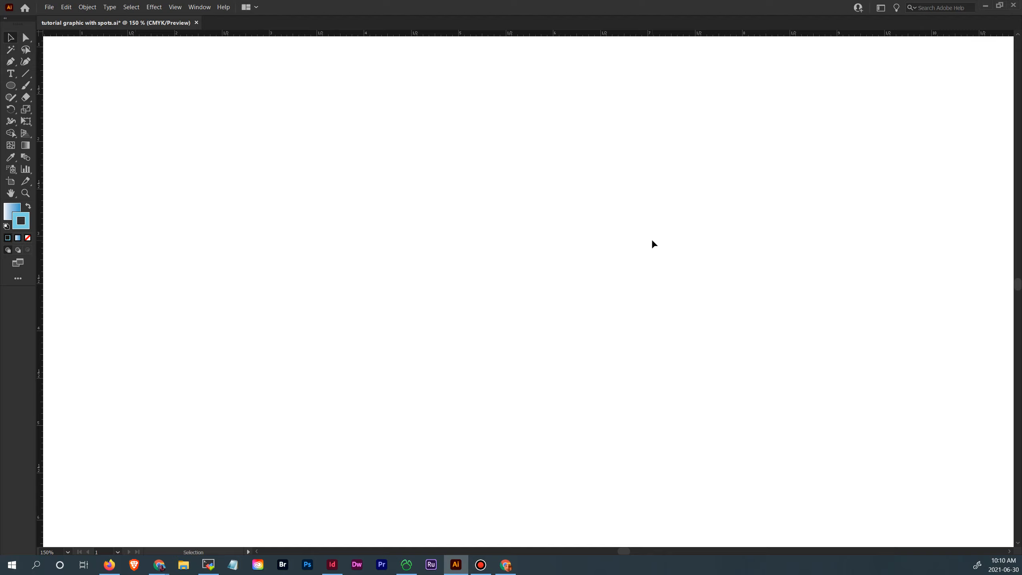
key("a")
key("ctrl+minus")
key("space")
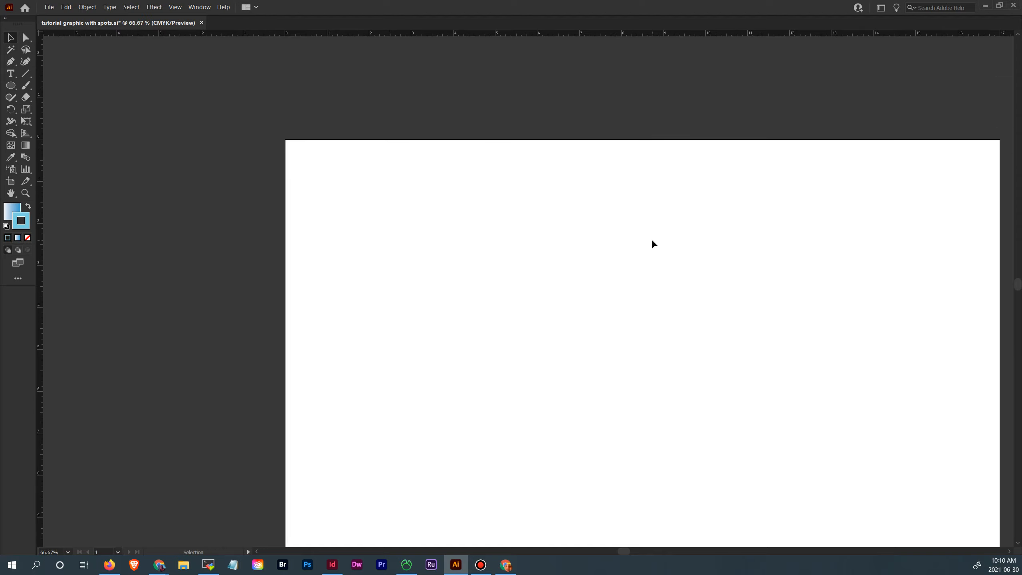
left_click_drag(765, 296, 649, 218)
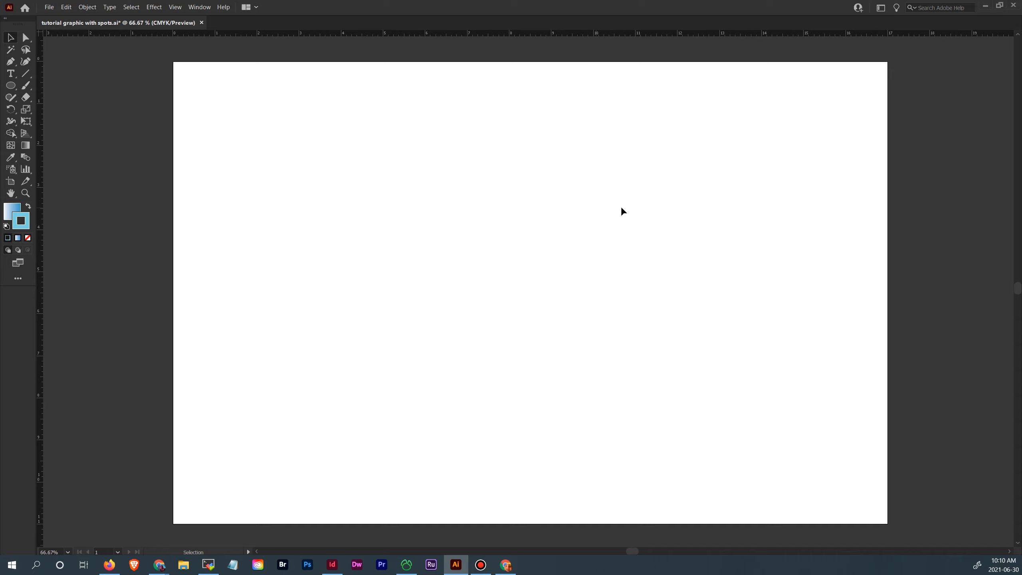
left_click_drag(667, 211, 652, 208)
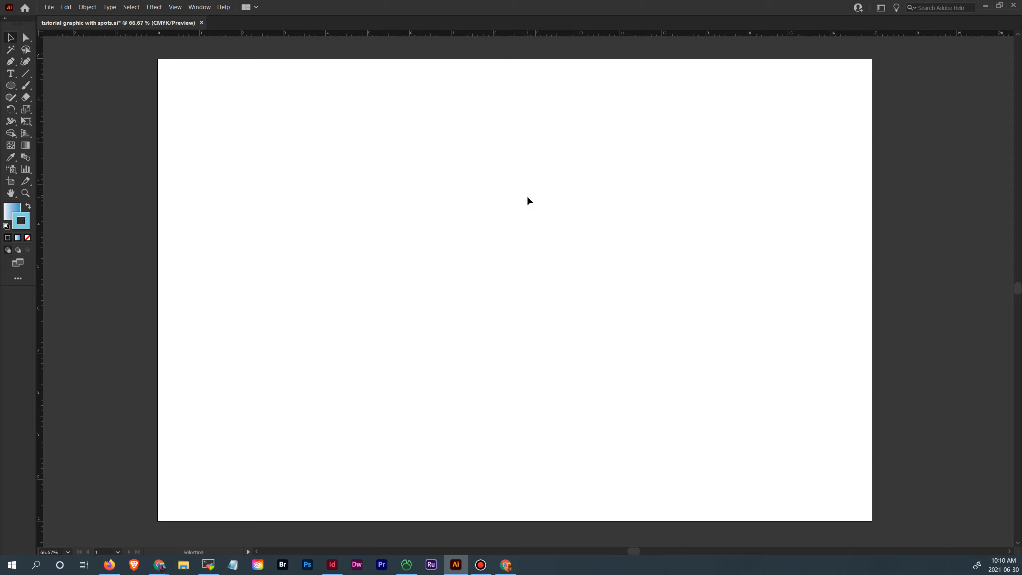
left_click_drag(513, 198, 532, 205)
key("space")
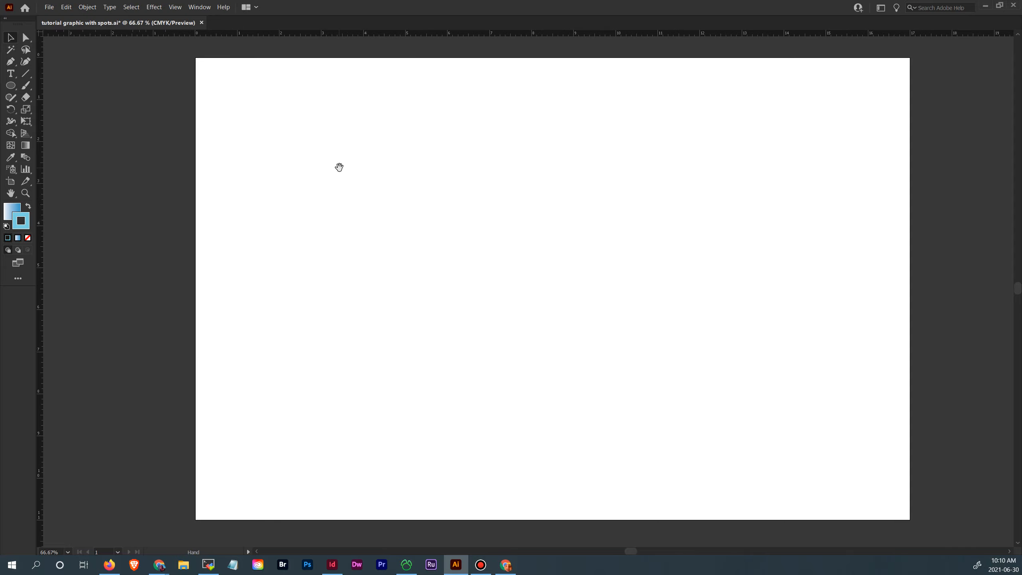
left_click_drag(536, 209, 591, 212)
left_click_drag(1017, 297, 1018, 294)
scroll(935, 281, "down", 2)
scroll(937, 283, "up", 1)
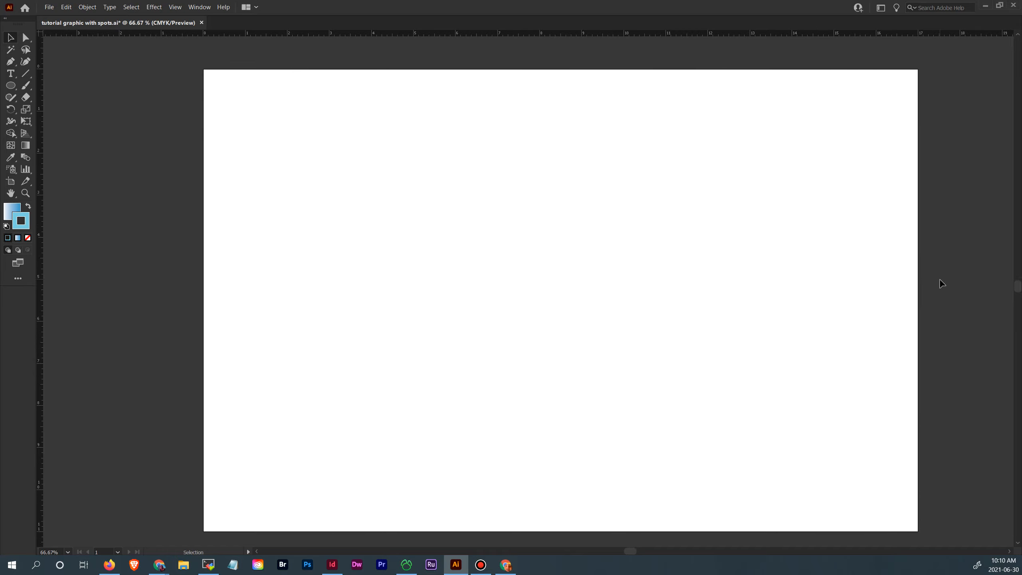
scroll(939, 284, "down", 1)
key("space")
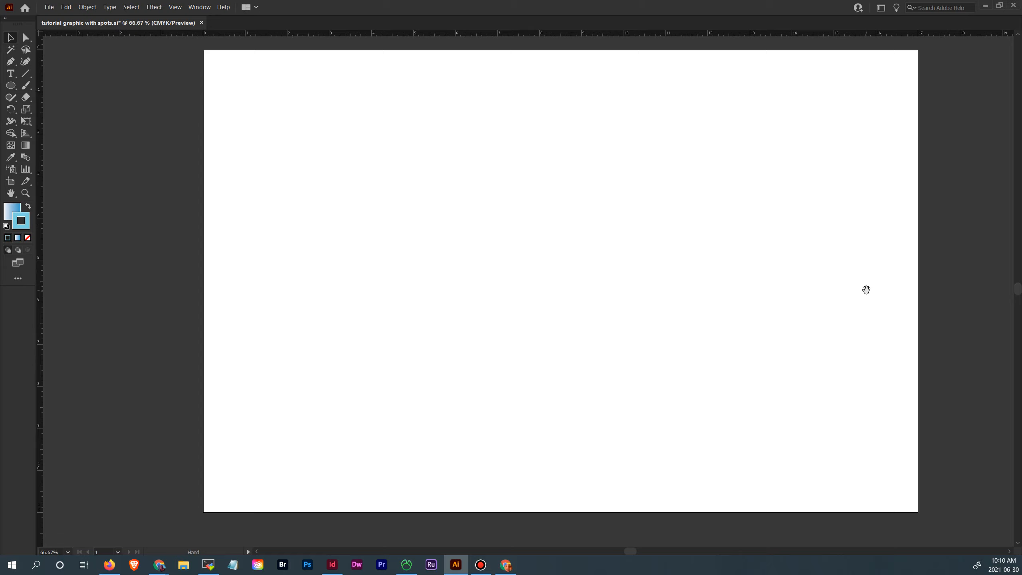
mouse_move(854, 282)
left_mouse_down()
mouse_move(789, 251)
mouse_move(840, 285)
mouse_move(808, 279)
mouse_move(841, 289)
left_mouse_up()
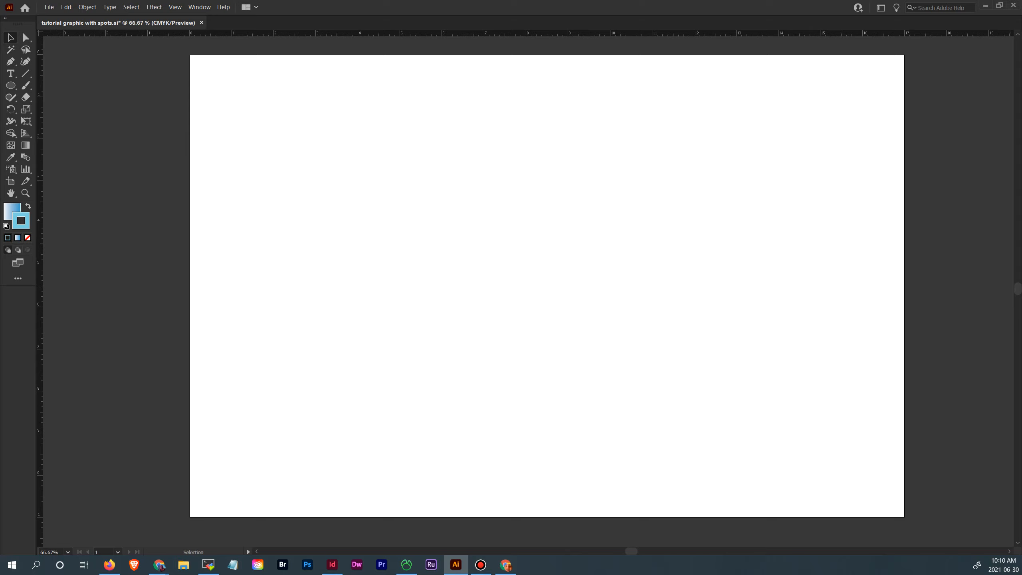
Bring the Artboards panel onto the canvas beside the toolbar and rename Artboard 1 to "Demonstration 1".
left_click_drag(997, 153, 105, 46)
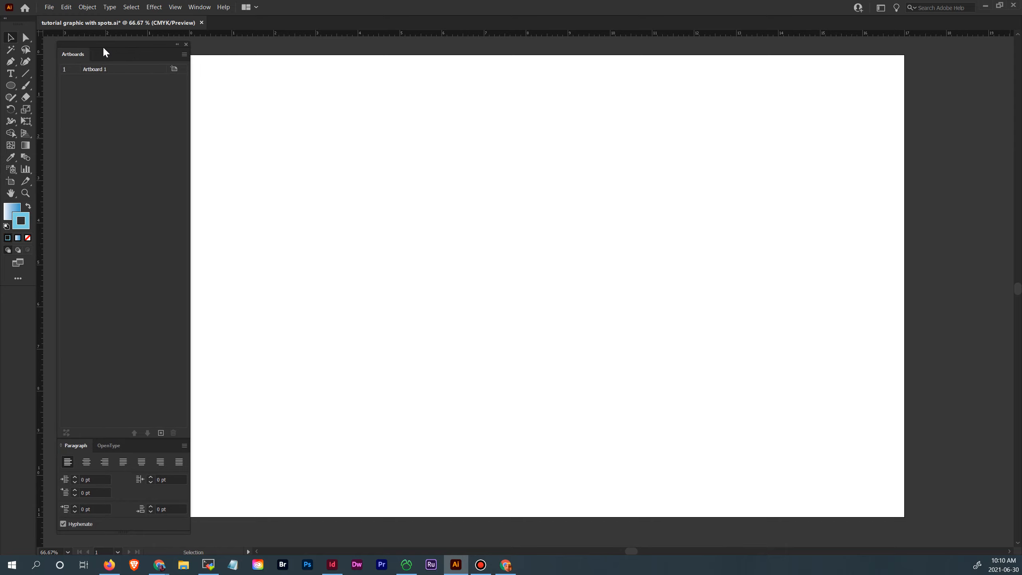
key("ctrl+minus")
key("ctrl+minus")
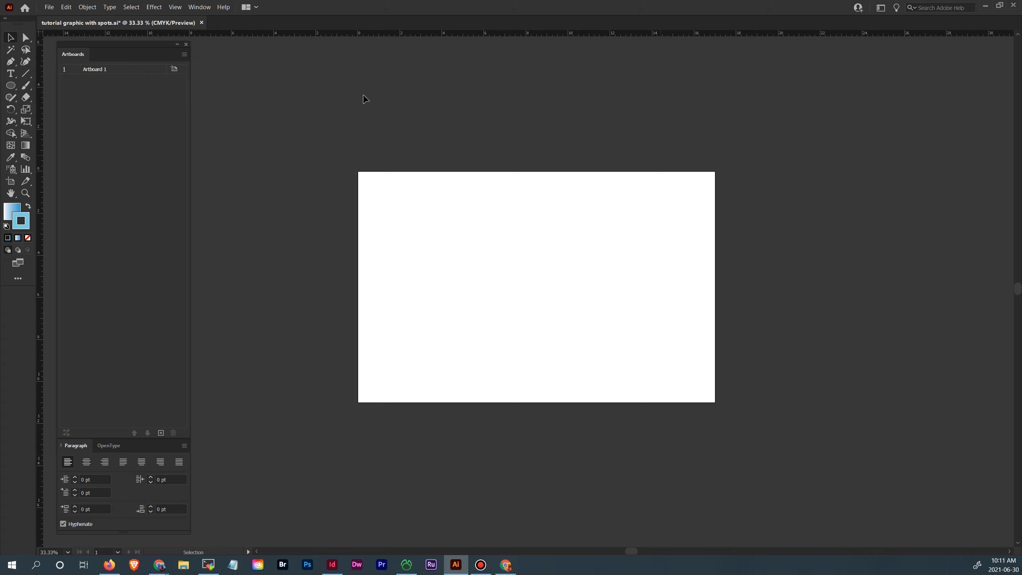
double_click(157, 71)
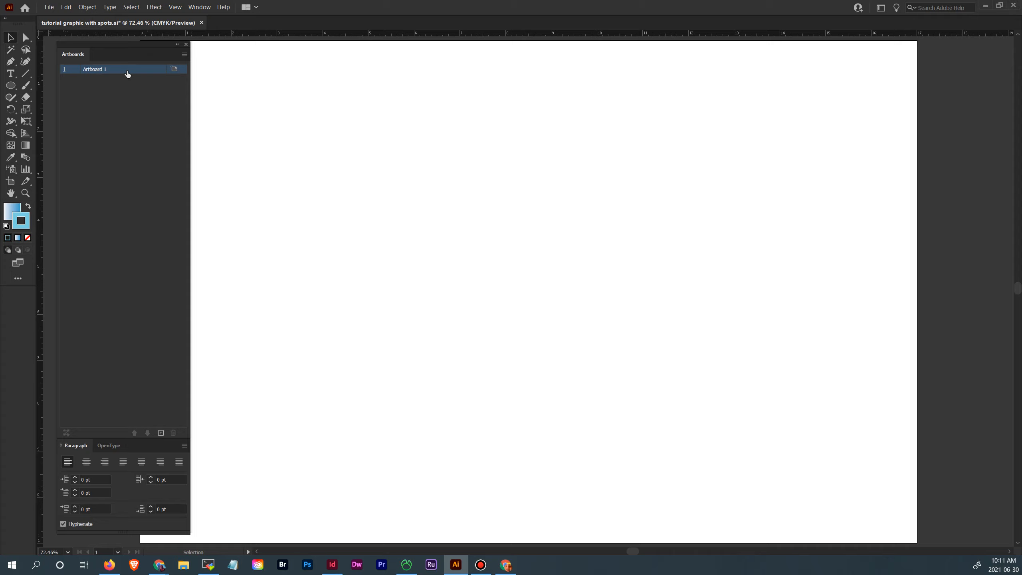
double_click(98, 69)
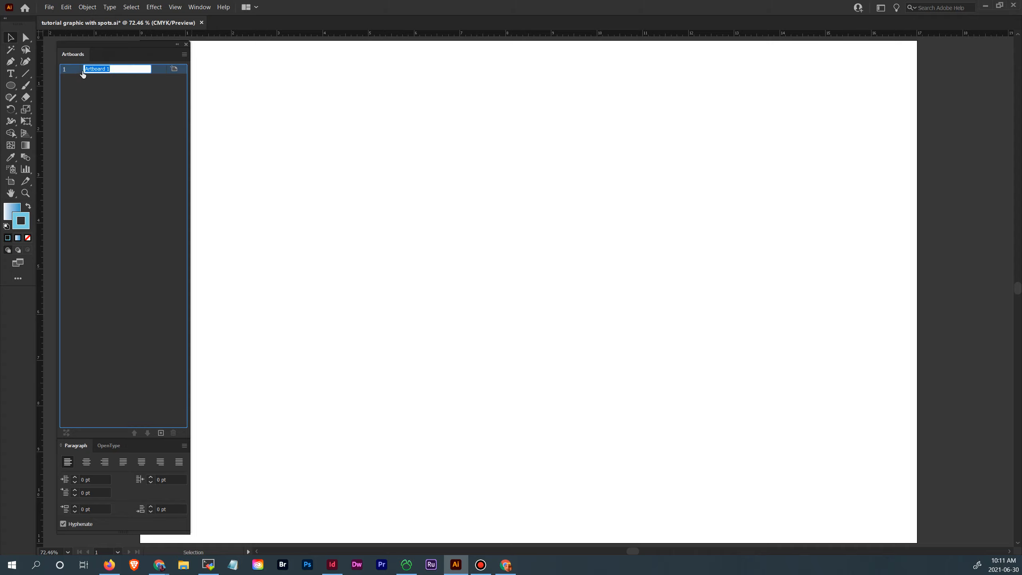
type("Demonstration 1")
key("Return")
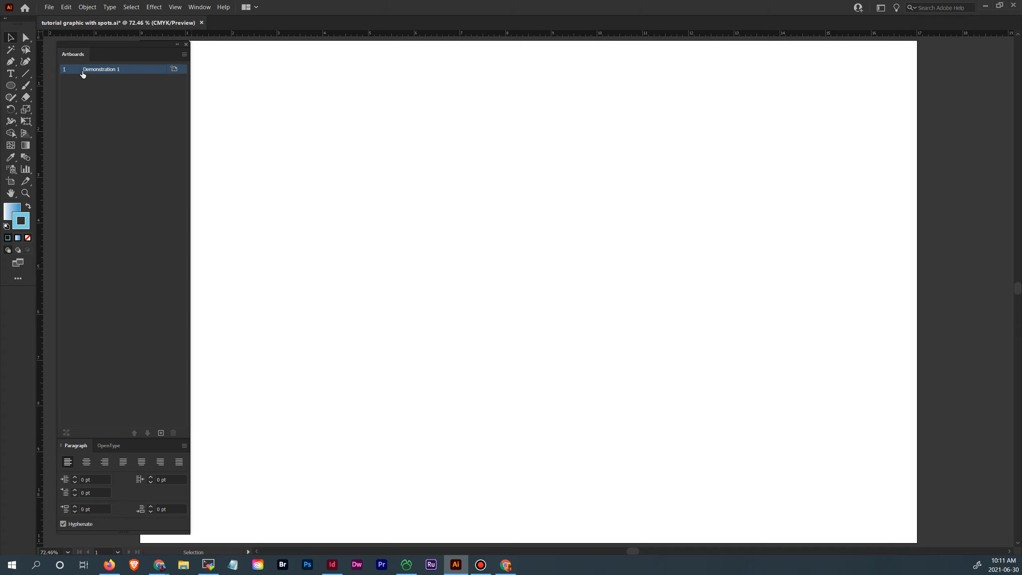
Review the width and height of the Demonstration 1 artboard in its options and close them.
left_click(179, 71)
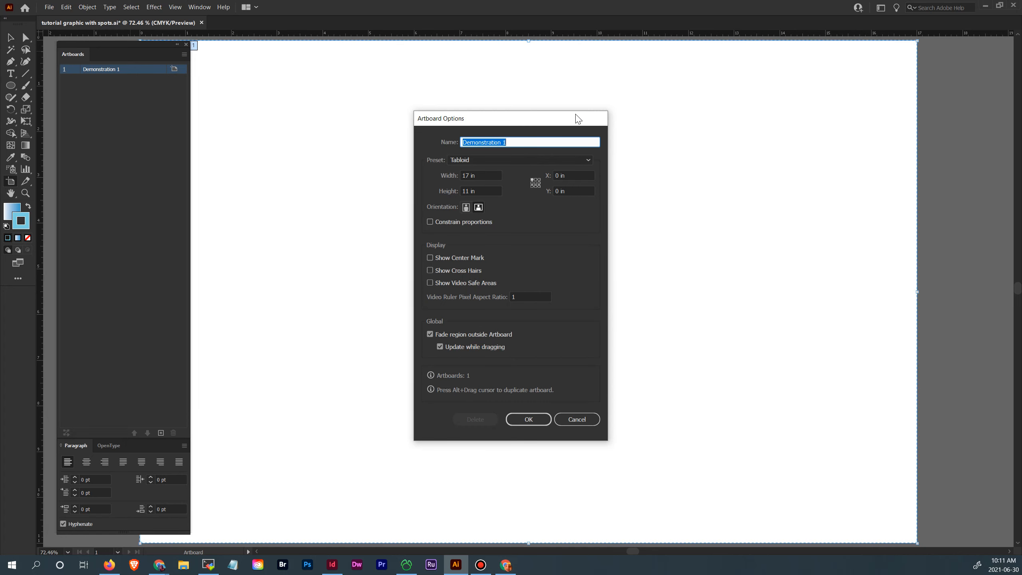
left_click(470, 175)
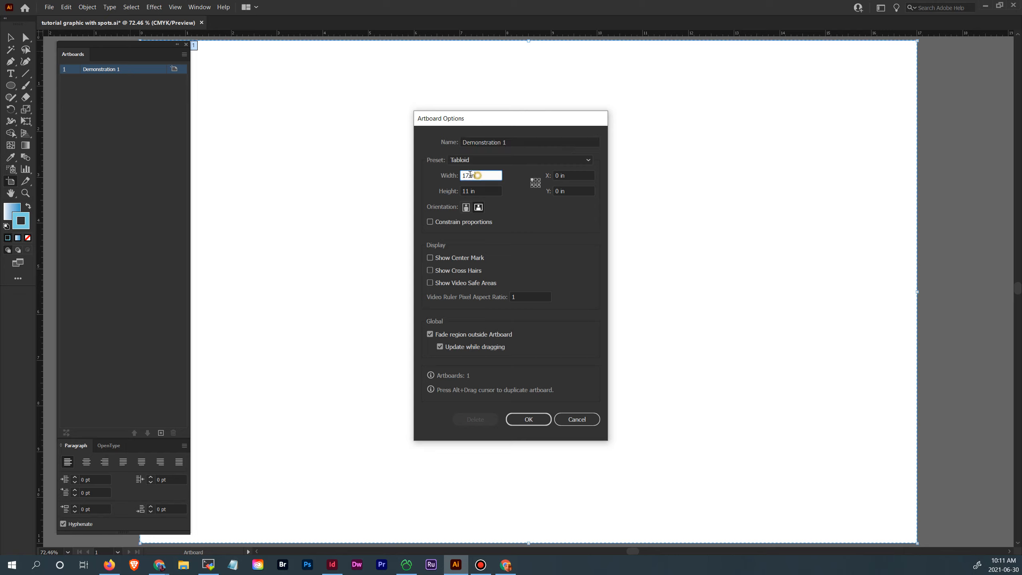
left_click(471, 189)
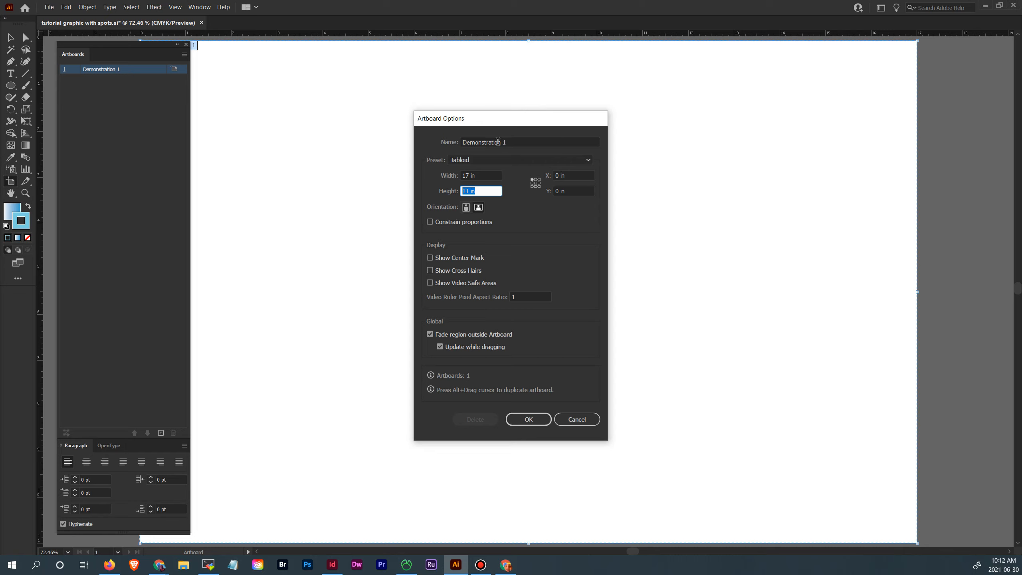
left_click(530, 415)
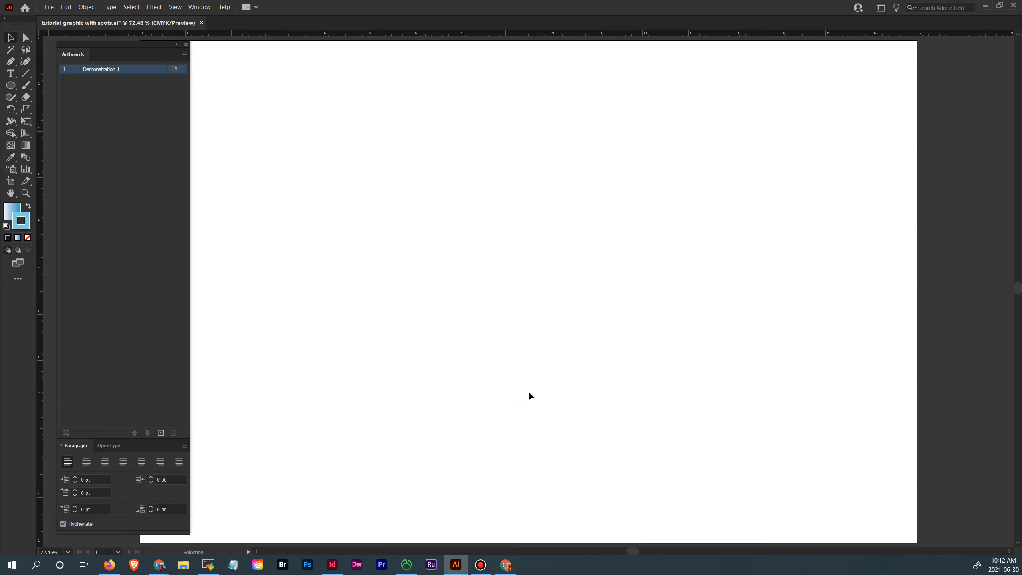
Duplicate the Demonstration 1 artboard with the Artboard tool, placing the copy beside the original with a small gap.
key("ctrl+minus")
key("ctrl+minus")
key("ctrl+minus")
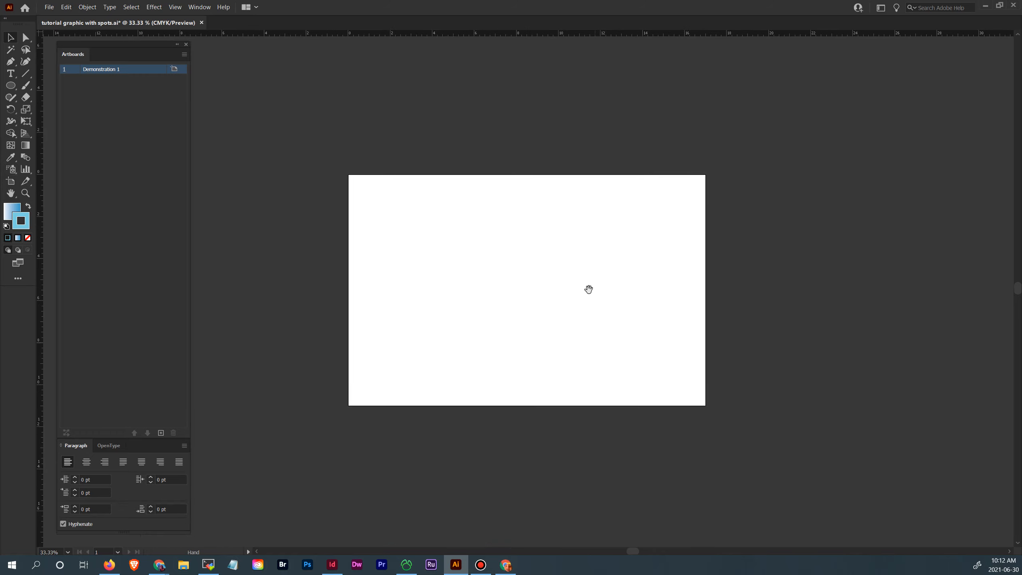
left_click_drag(588, 288, 513, 315)
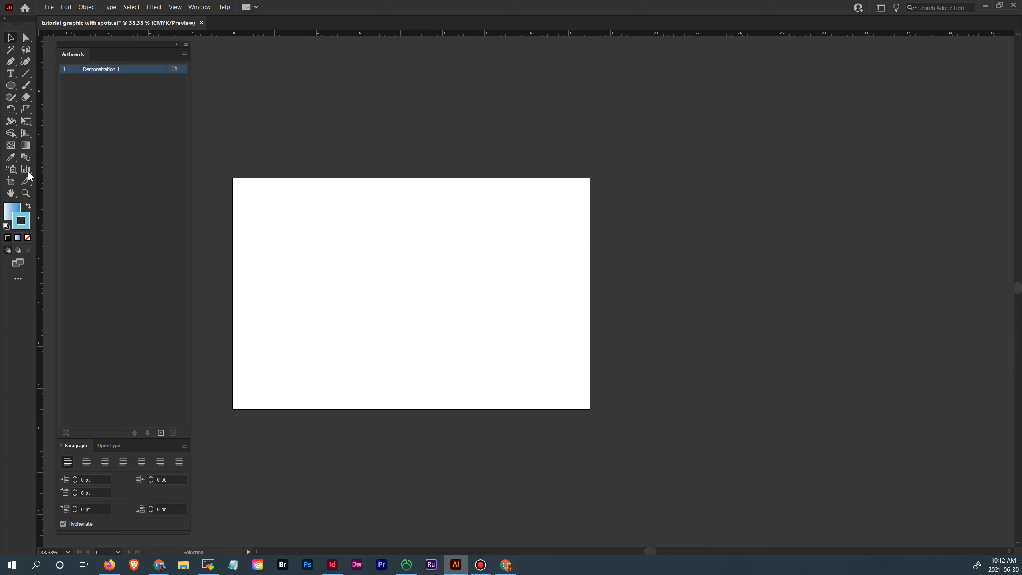
left_click(11, 182)
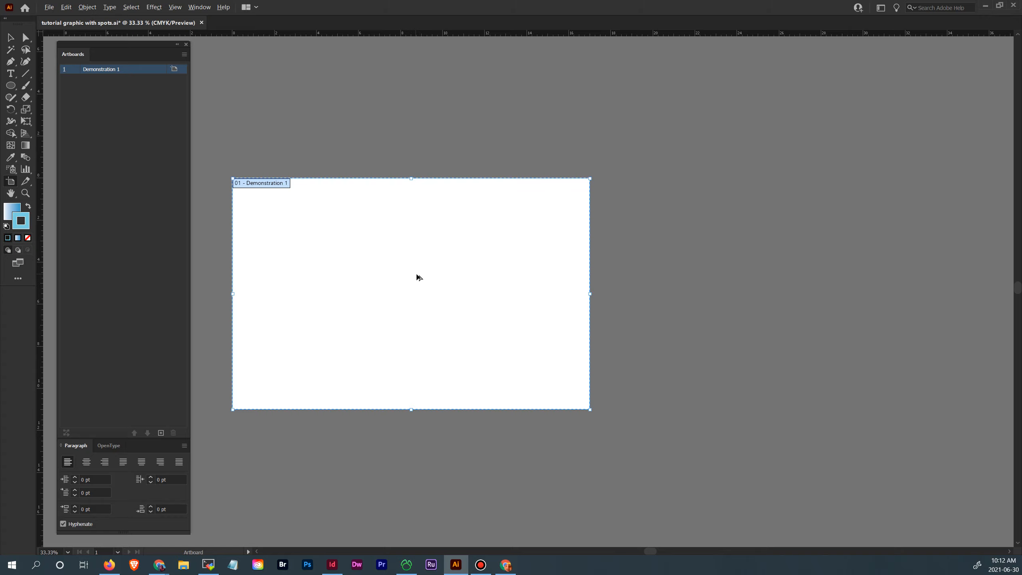
left_click_drag(295, 249, 679, 245)
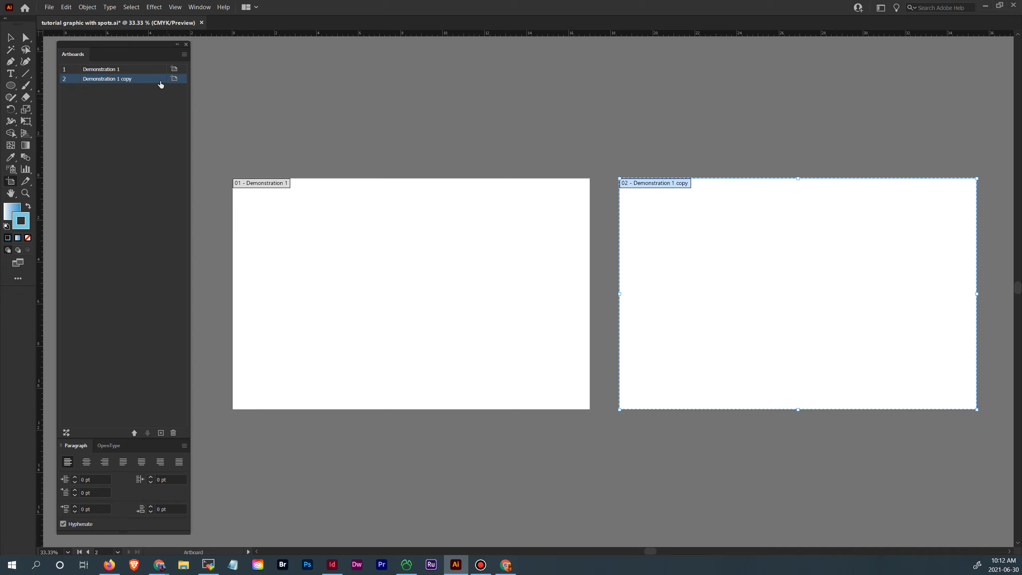
Try stretching the copied artboard taller and narrowing it from a corner, and undo the resizing.
left_click_drag(798, 179, 802, 83)
left_click_drag(798, 410, 805, 534)
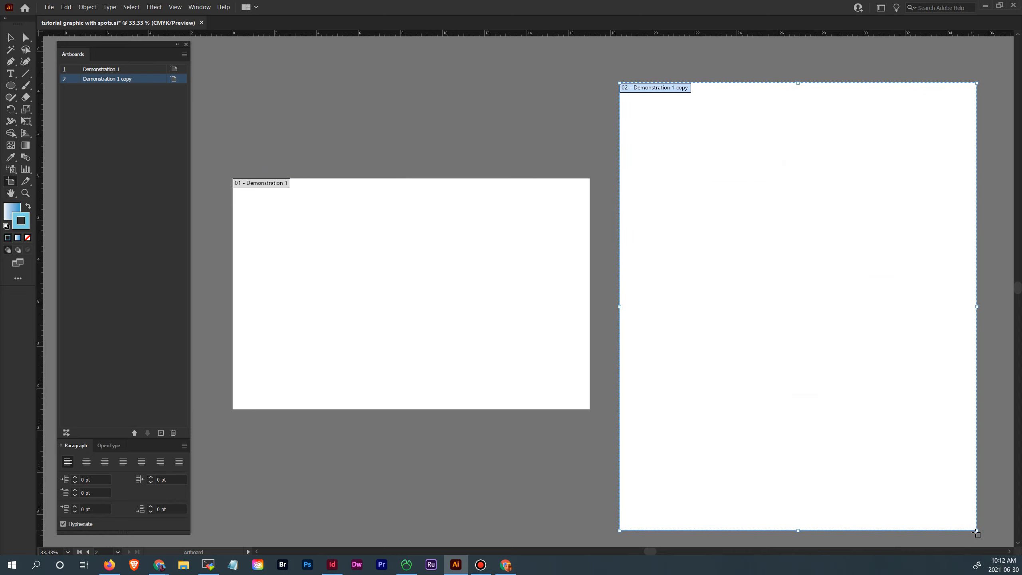
left_click_drag(976, 530, 857, 495)
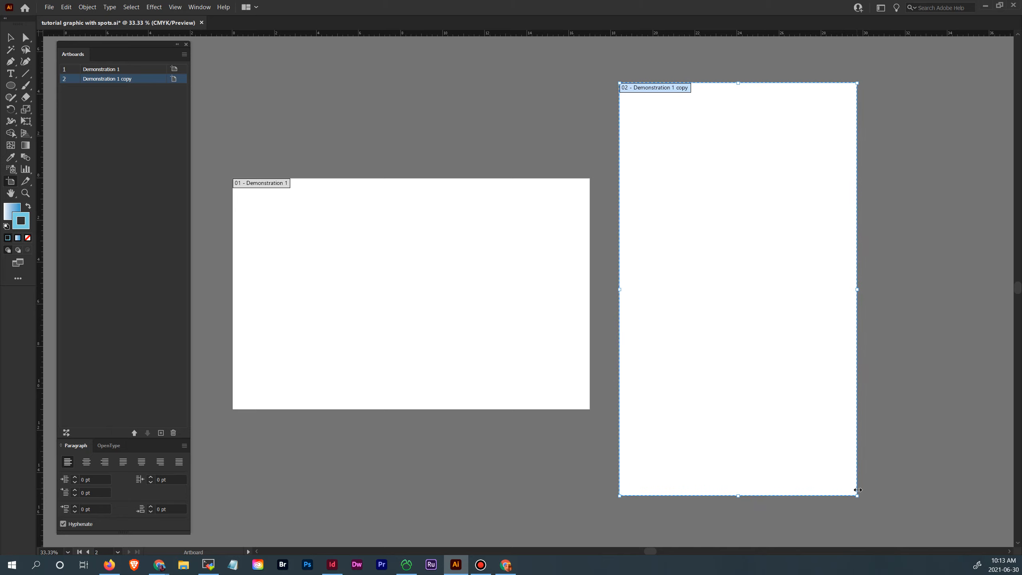
key("ctrl+z")
key("ctrl+z")
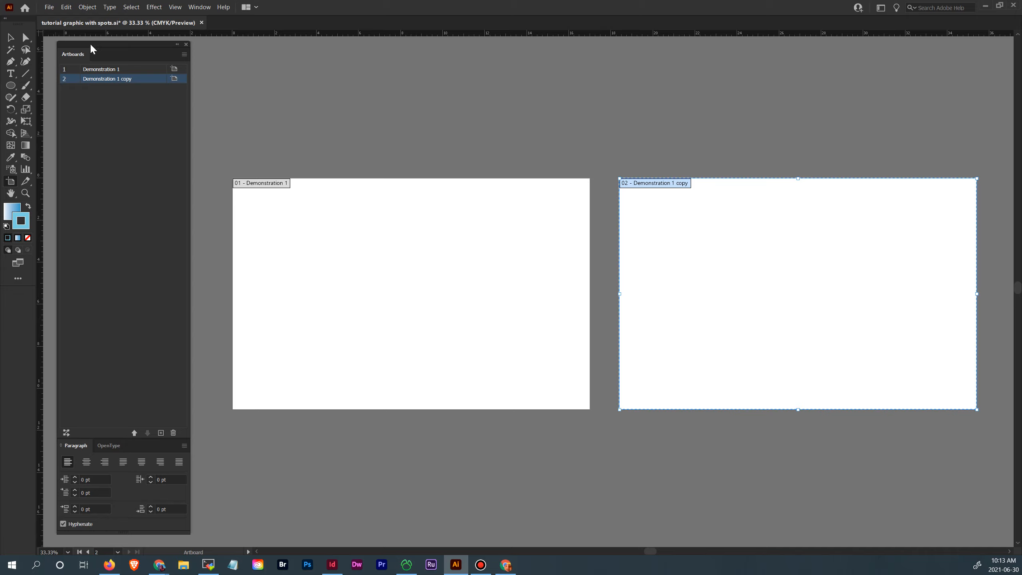
Clear the Artboards panel off the canvas and leave artboard editing to work on the first artboard.
left_click_drag(91, 45, 1021, 105)
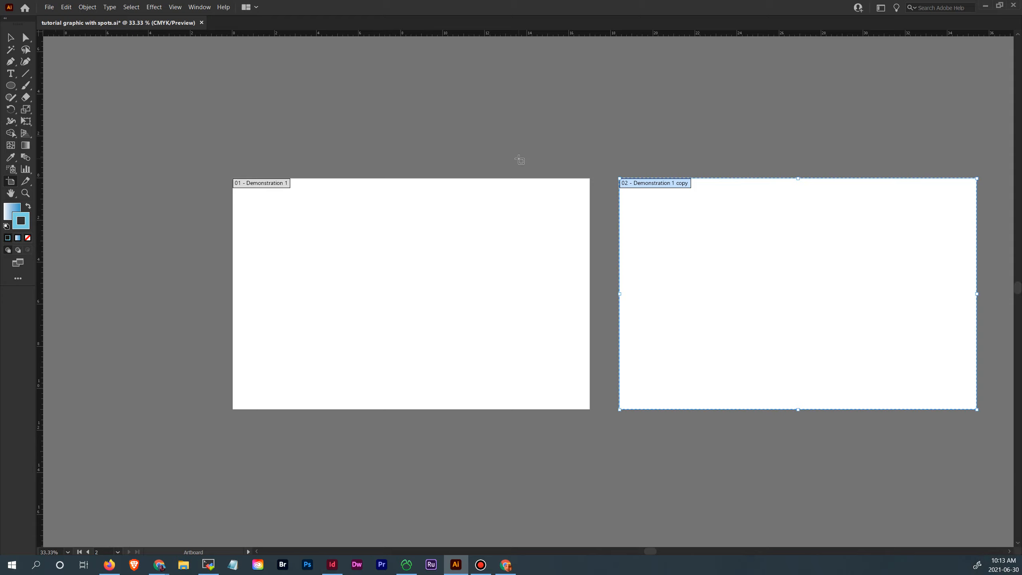
left_click(11, 38)
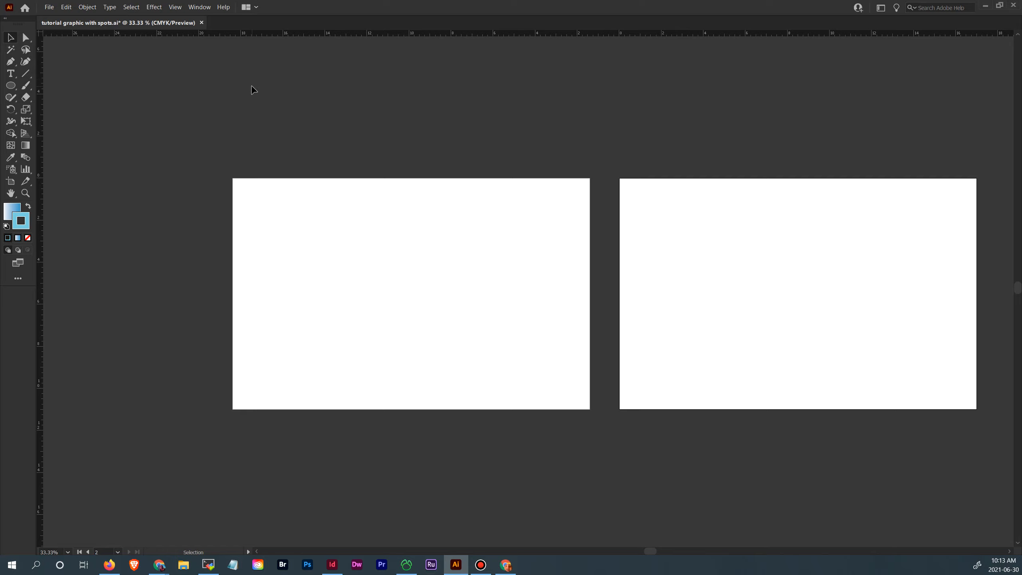
key("a")
key("ctrl+equal")
key("ctrl+equal")
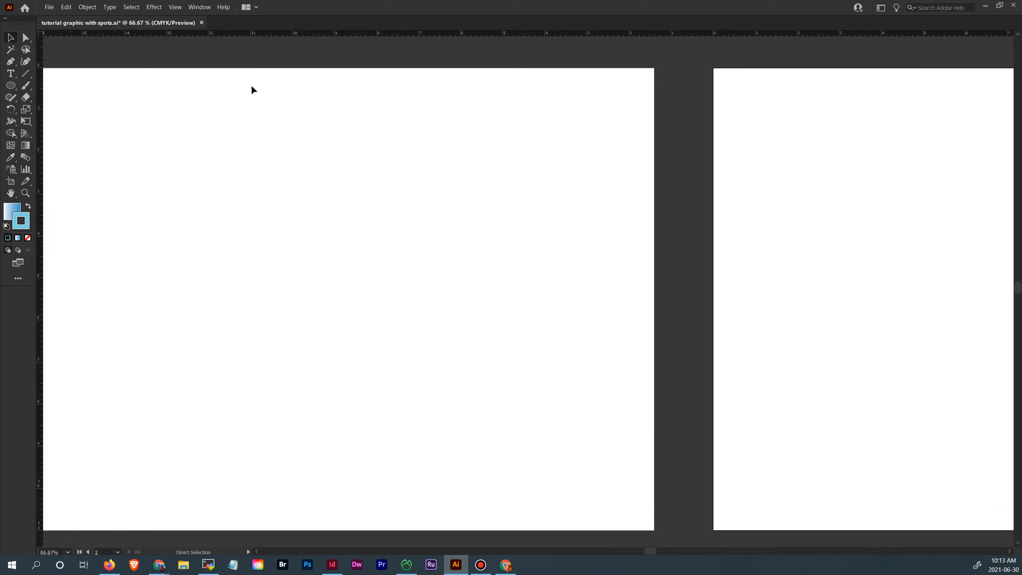
key("space")
left_click_drag(141, 170, 261, 161)
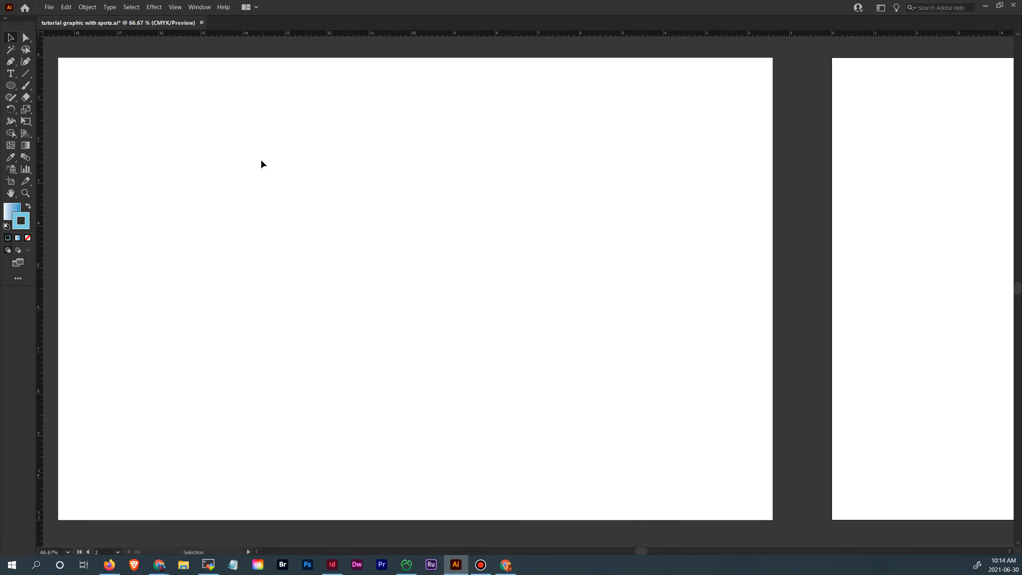
Set the drawing colours to a solid blue fill with no stroke, leaving the fill active.
left_click(13, 209)
left_click(26, 226)
left_click(28, 238)
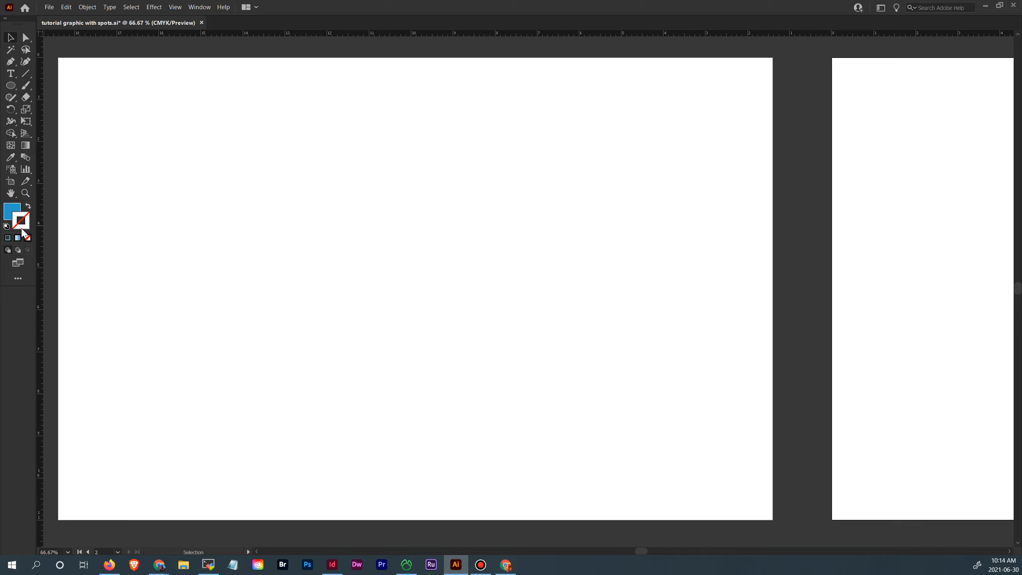
left_click(10, 209)
Try drawing a blue-filled curved shape with the Pen tool on the first artboard, and undo it.
left_click(10, 63)
left_click_drag(152, 308, 256, 237)
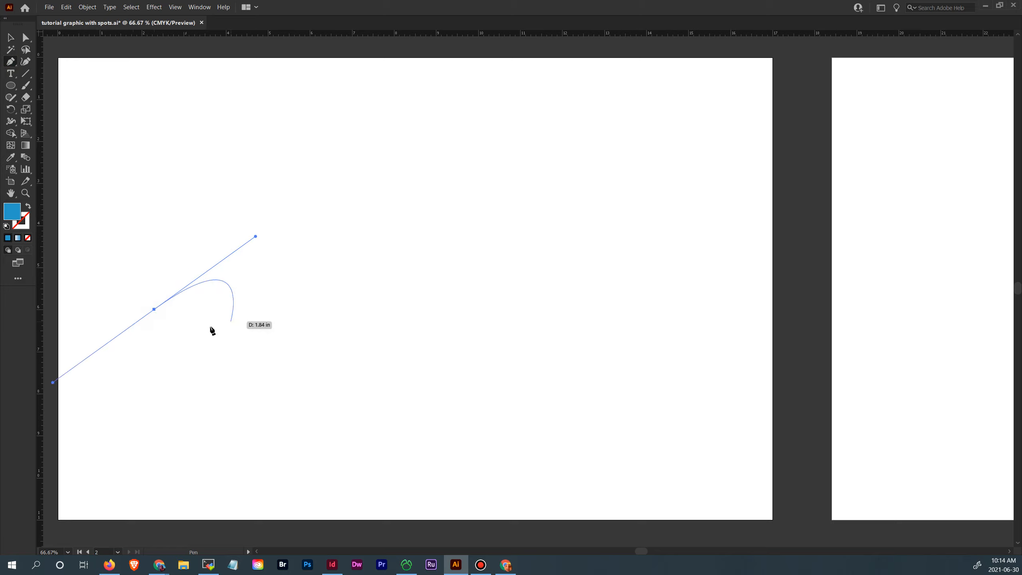
left_click_drag(217, 322, 303, 351)
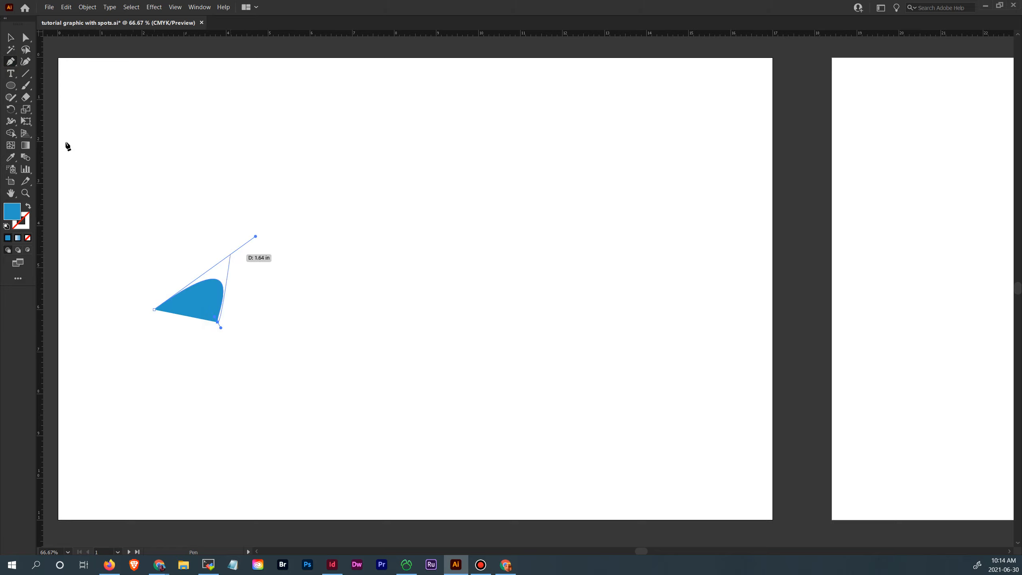
key("ctrl+z")
key("ctrl+z")
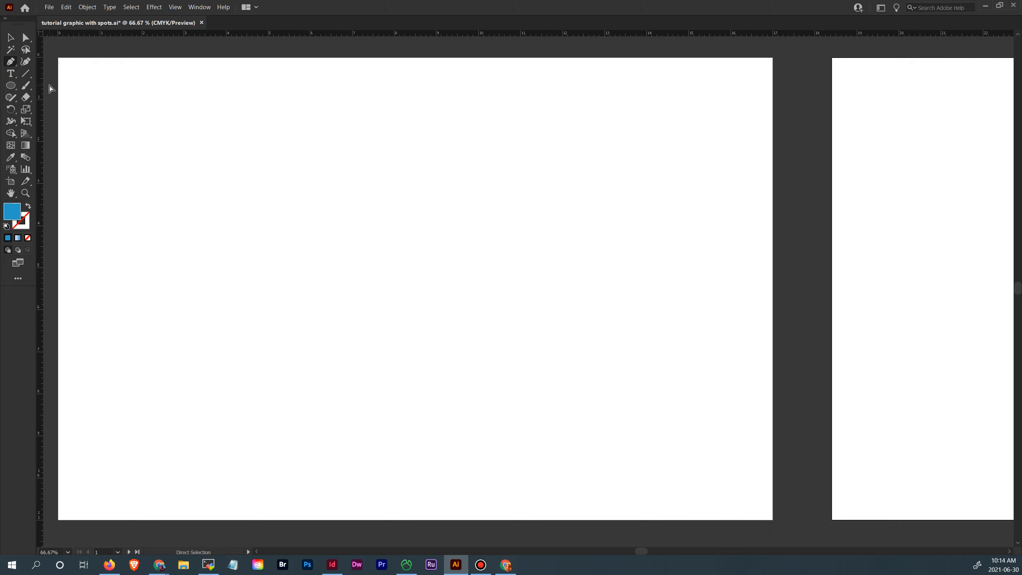
Paint a few freehand blue Paintbrush strokes on the first artboard, including two curves forming a closed leaf-like outline.
left_click(25, 85)
mouse_move(169, 268)
left_mouse_down()
mouse_move(248, 271)
mouse_move(268, 258)
left_mouse_up()
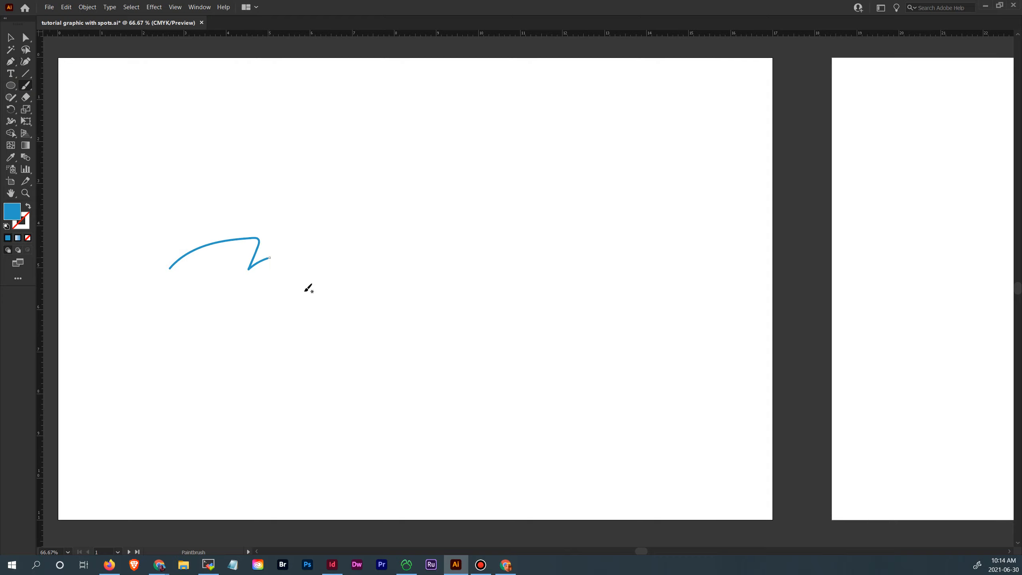
left_click_drag(259, 298, 290, 302)
left_click_drag(334, 264, 440, 252)
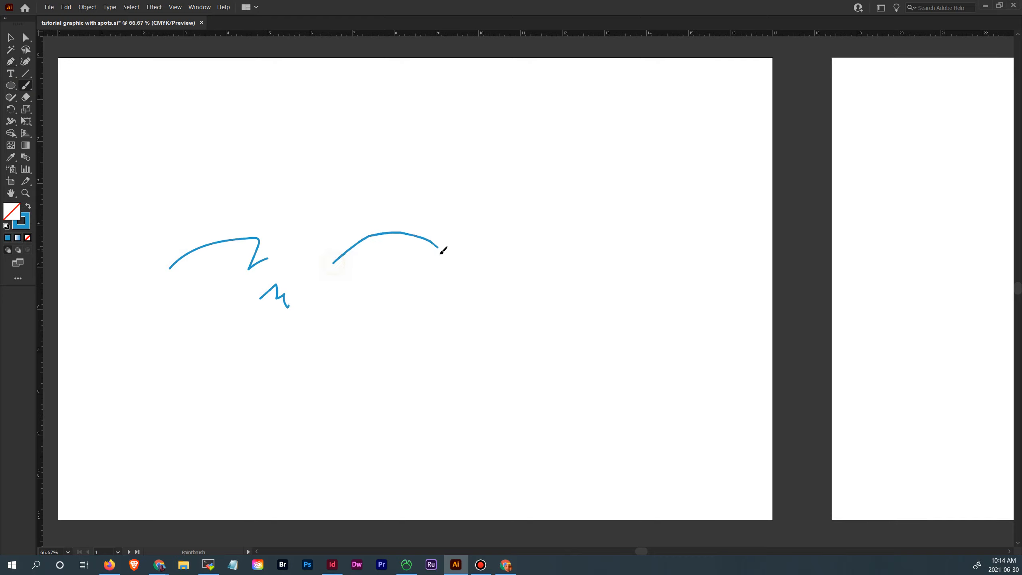
left_click_drag(334, 264, 440, 251)
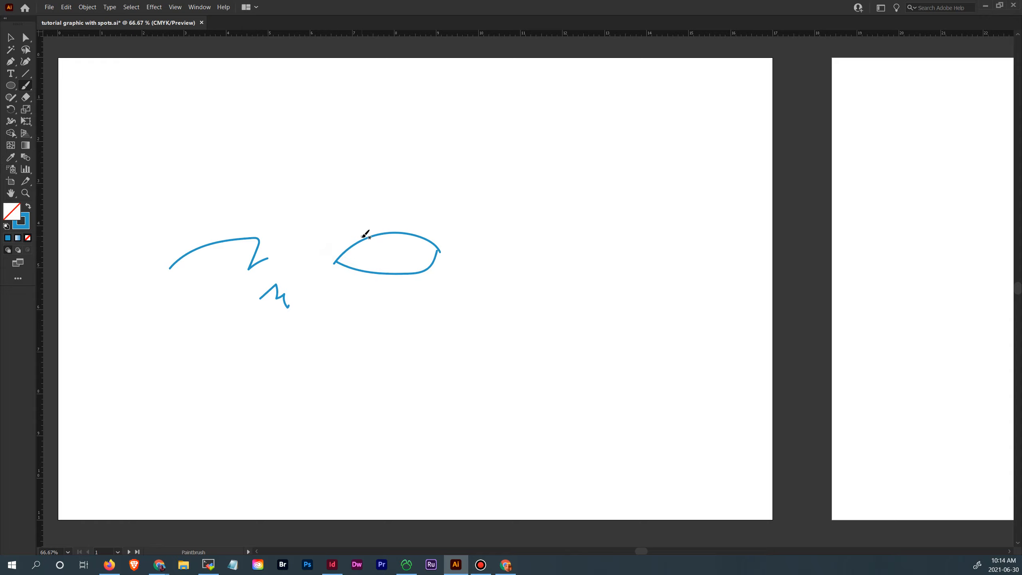
Paint an iris curve, a small highlight curve and a scribbled pupil inside the leaf-like eye outline.
mouse_move(362, 240)
left_mouse_down()
mouse_move(405, 264)
mouse_move(424, 239)
left_mouse_up()
mouse_move(382, 234)
left_mouse_down()
mouse_move(378, 246)
mouse_move(369, 238)
mouse_move(384, 250)
left_mouse_up()
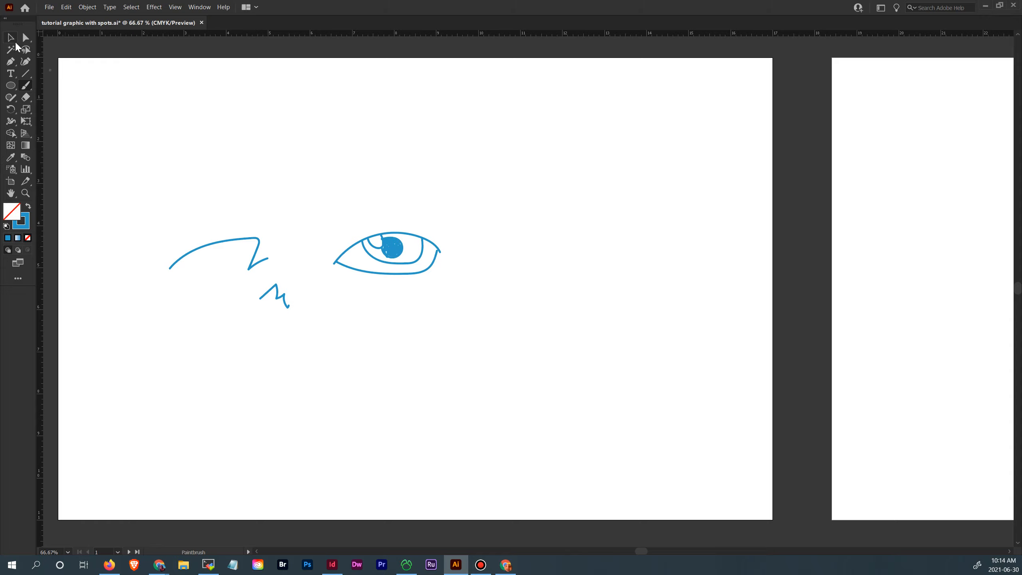
Select the long curved stroke beside the eye and float the Layers panel over the first artboard.
left_click(11, 38)
left_click(233, 241)
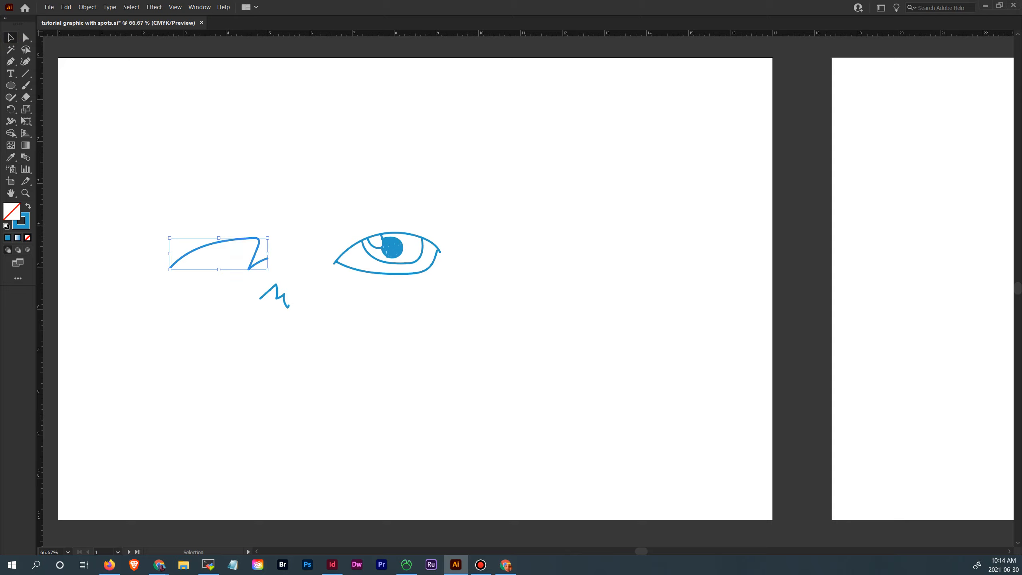
left_click_drag(1021, 201, 701, 78)
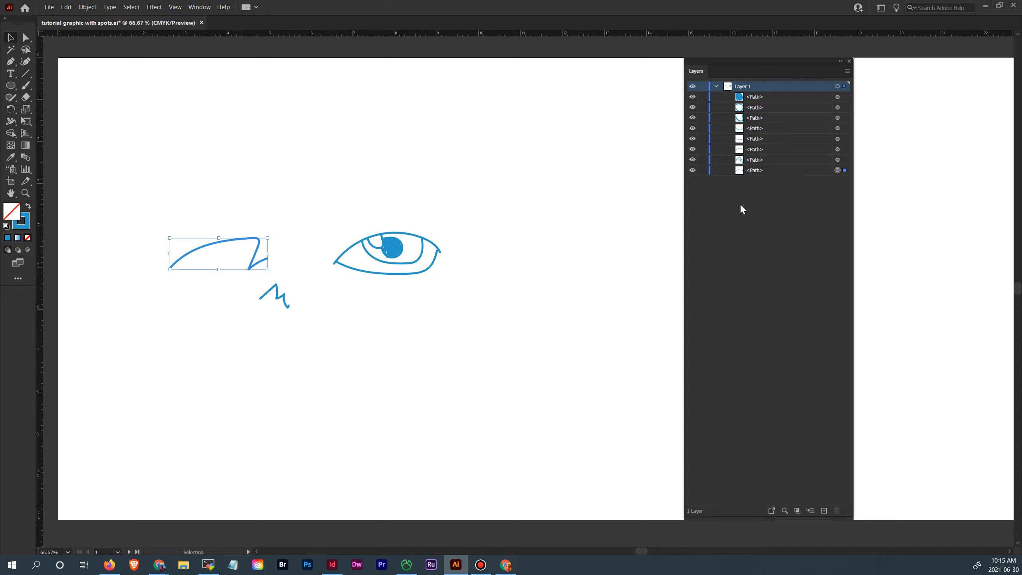
Fill the upper and lower eyelid curves together with solid blue, and deselect them.
left_click(435, 262)
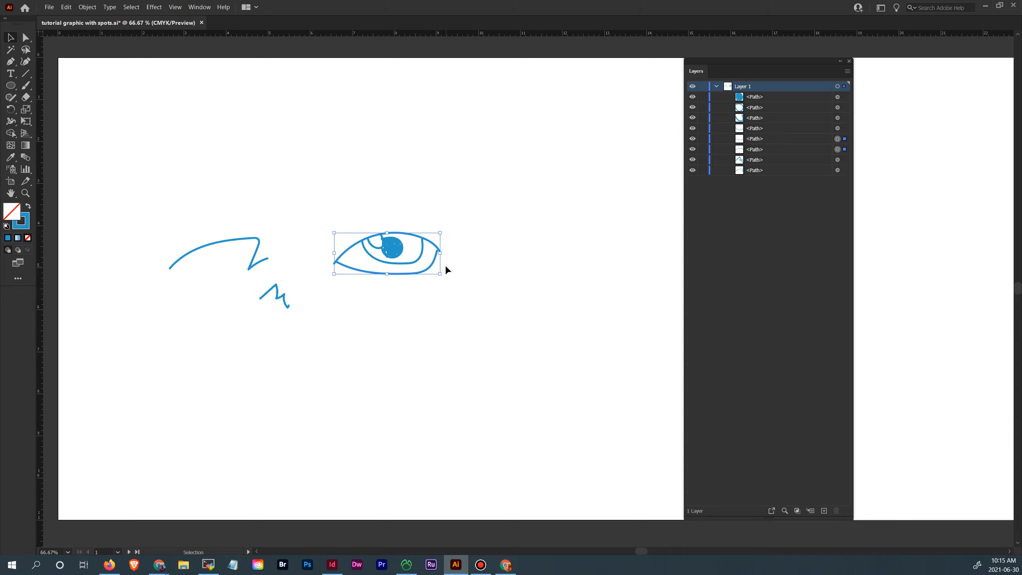
left_click(461, 264)
left_click(431, 264)
left_click(9, 238)
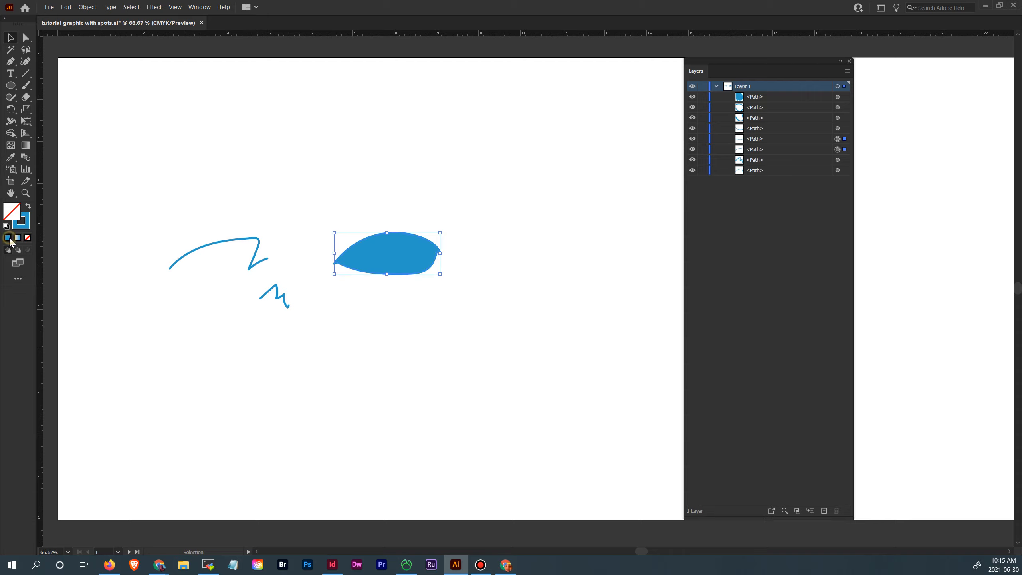
left_click(363, 332)
Pull the two filled eyelid shapes apart, placing the upper one above and the lower one below the pupil.
left_click(431, 266)
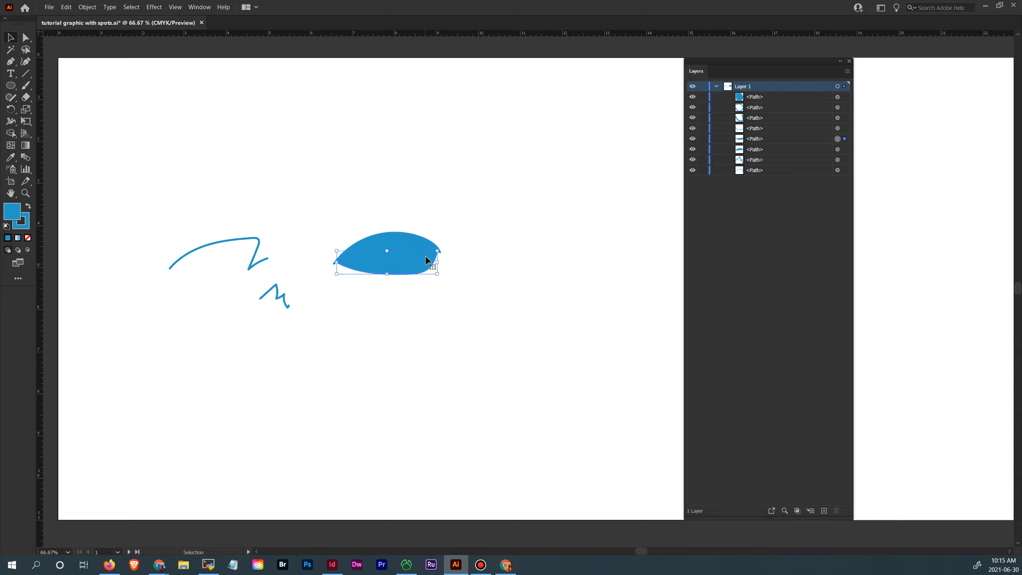
left_click_drag(422, 265, 442, 231)
left_click(434, 253)
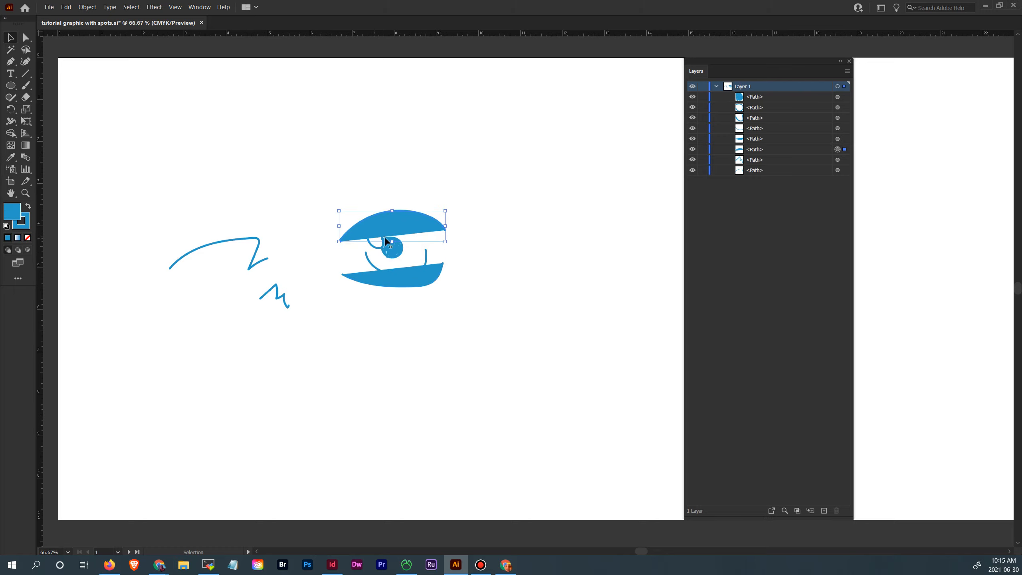
left_click_drag(430, 268, 431, 257)
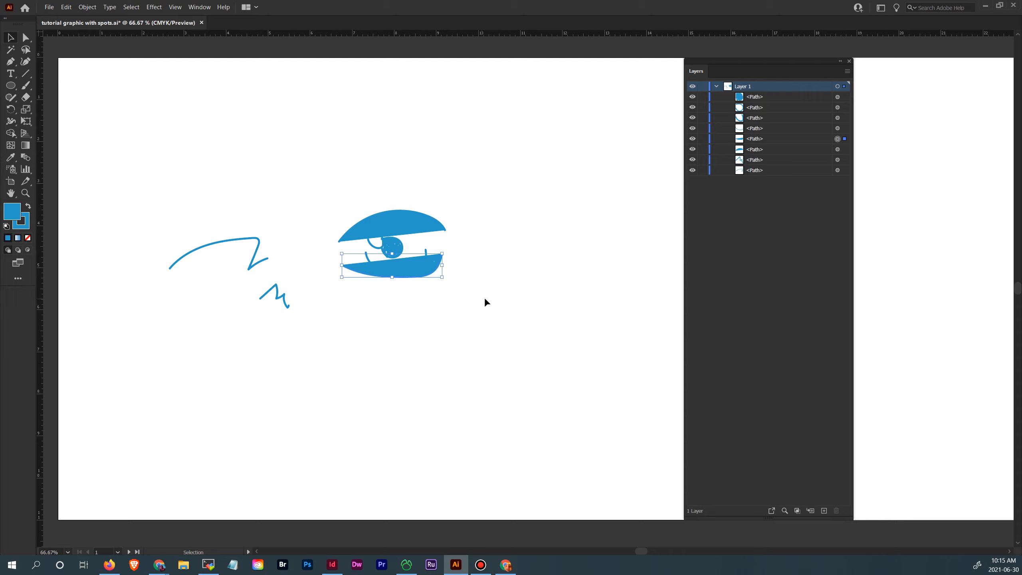
left_click_drag(425, 278, 429, 278)
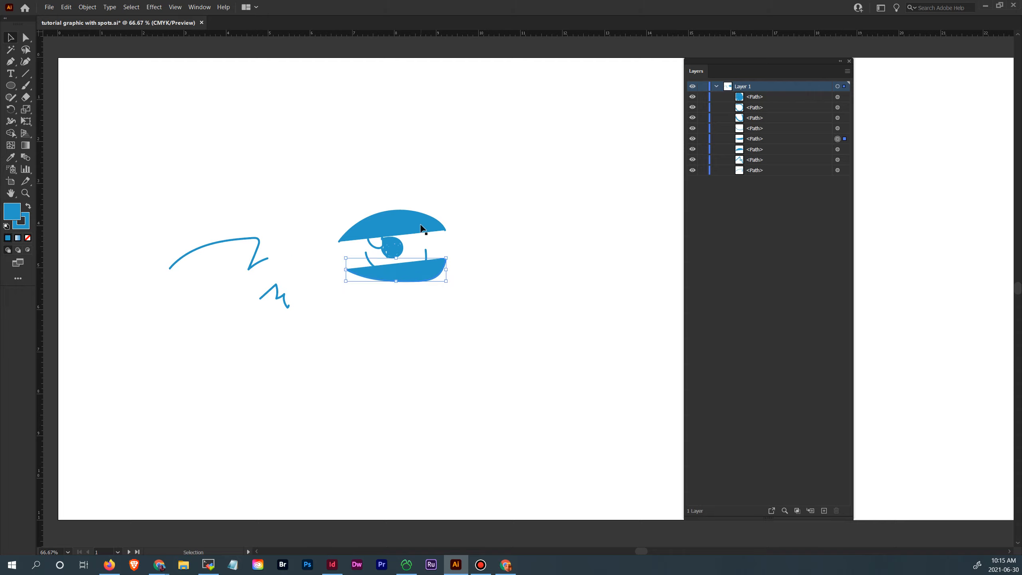
Bring the eyelid shapes back together into a leaf form, adjusting the lower shape to match the upper one's ends.
left_click(431, 228)
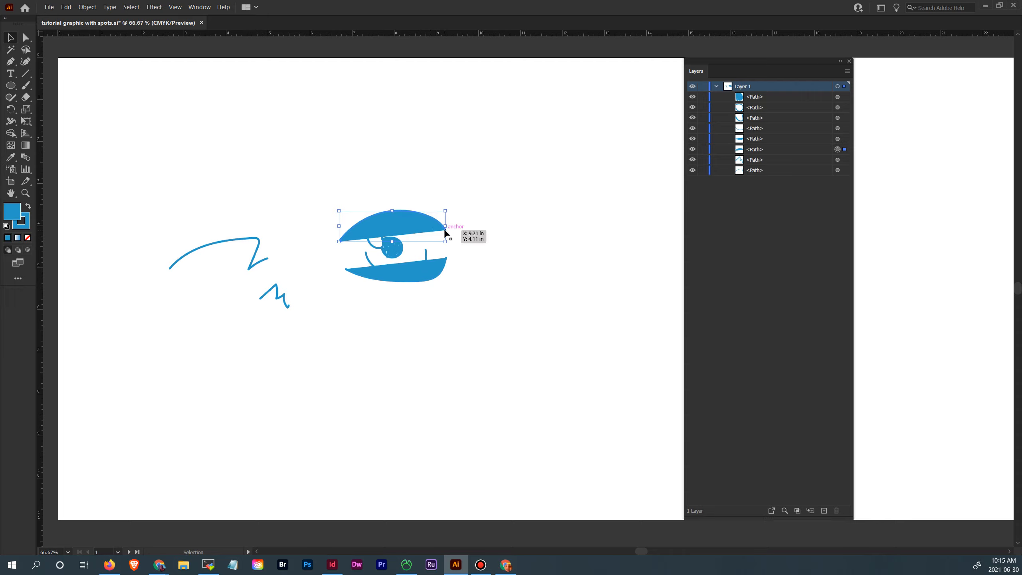
left_click(435, 231)
left_click_drag(435, 233, 437, 267)
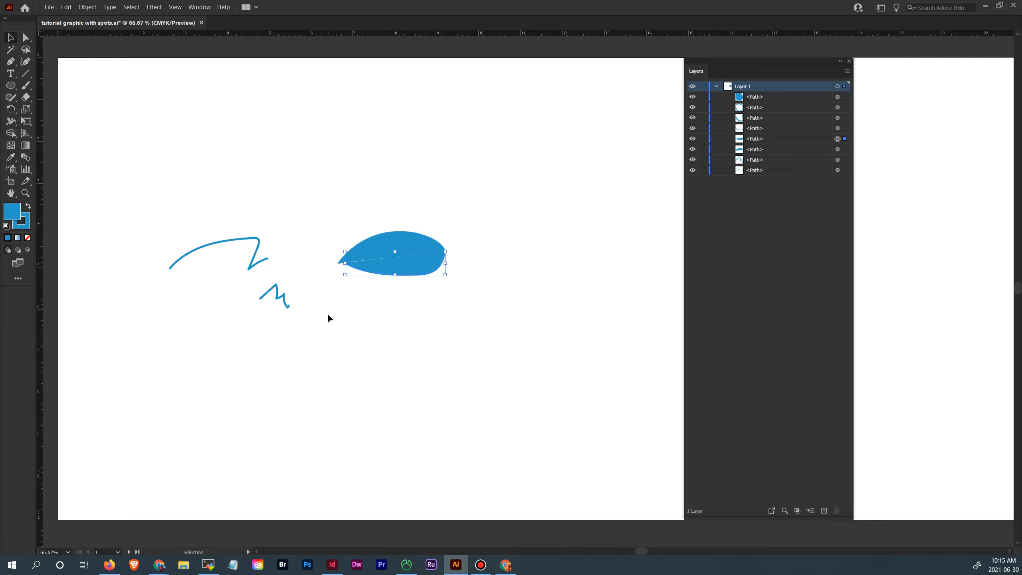
left_click_drag(349, 265, 340, 262)
left_click(395, 306)
left_click(444, 260)
left_click_drag(444, 265, 452, 262)
left_click_drag(428, 272, 429, 273)
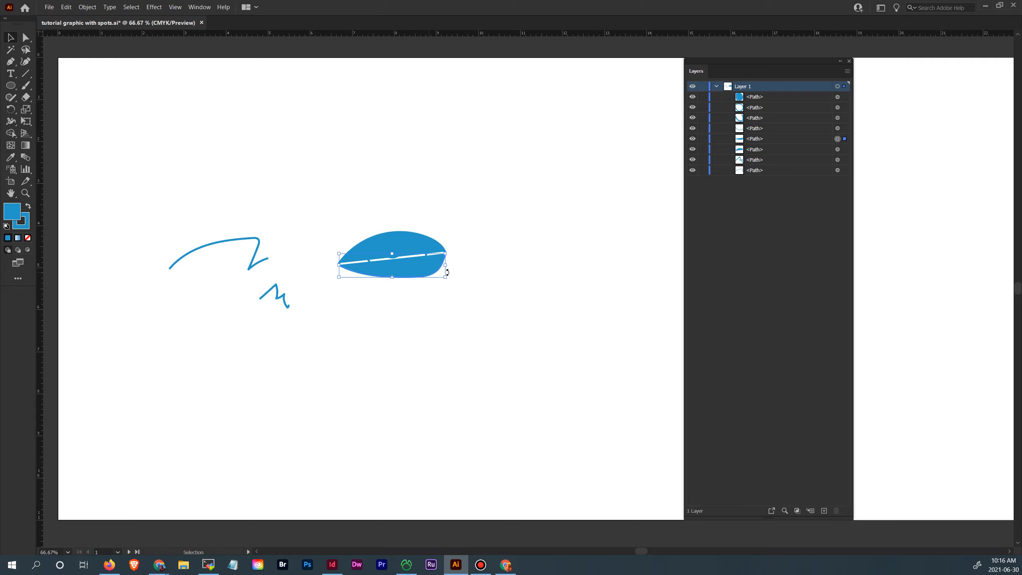
Move the lower eyelid shape down and the upper one up to uncover the iris and pupil.
left_click(430, 272)
left_click_drag(431, 273, 354, 236)
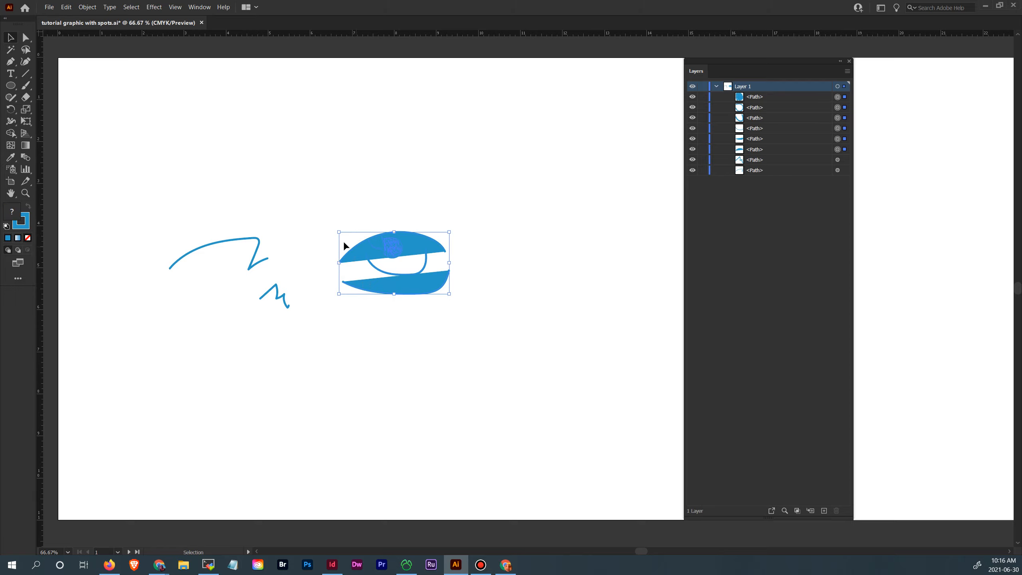
left_click(334, 223)
left_click(349, 252)
left_click_drag(350, 255, 350, 233)
Compare the eye's pupil and iris paths in Outline and Preview modes, ending in Outline mode with nothing selected.
left_click(393, 250)
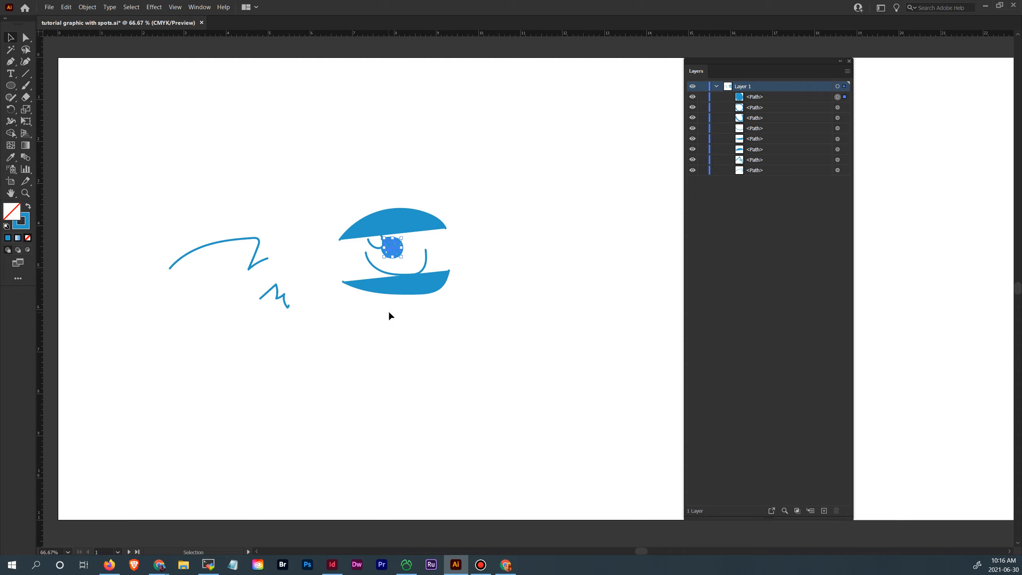
left_click(425, 261)
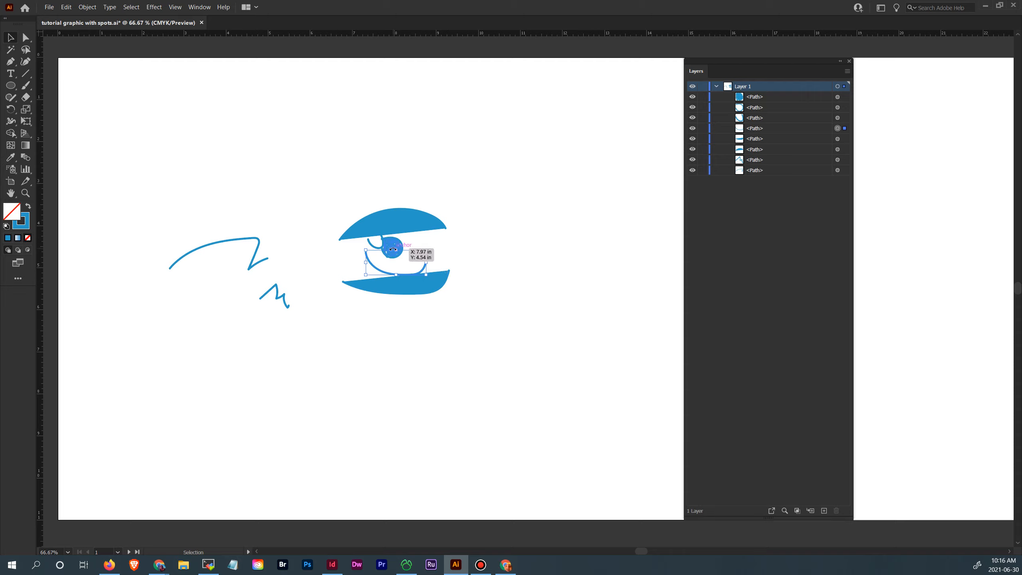
key("ctrl+y")
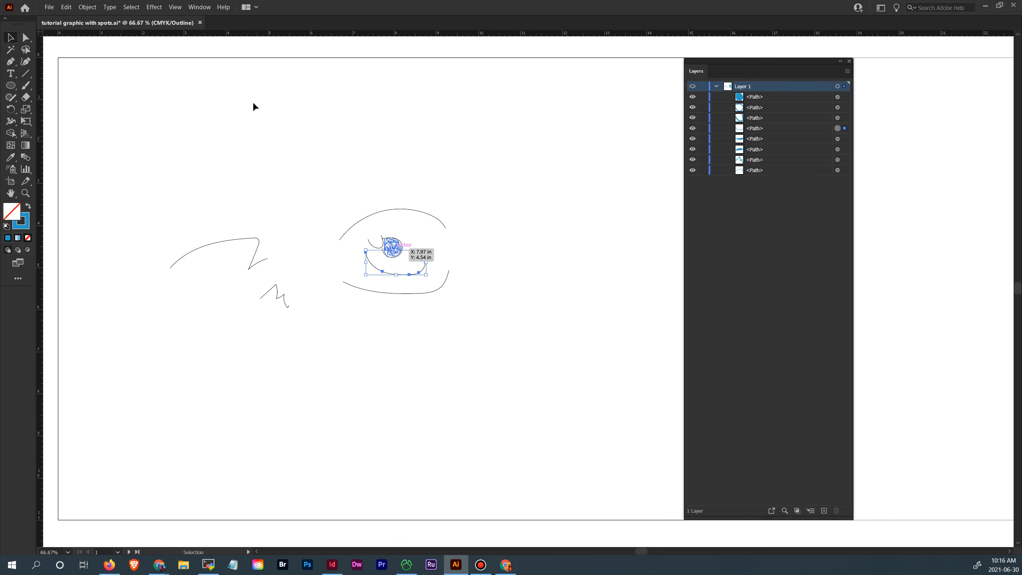
left_click(176, 7)
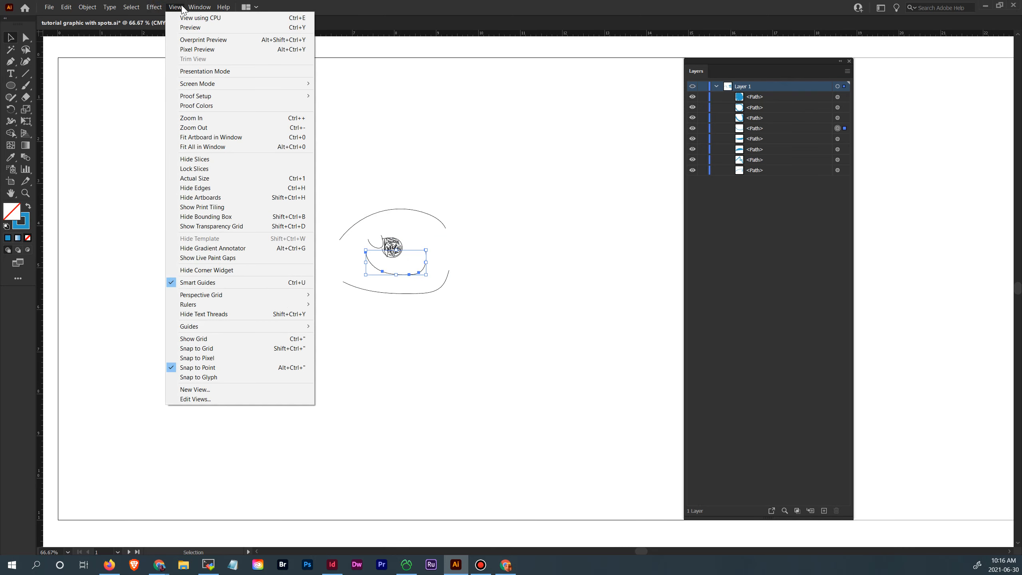
left_click(181, 28)
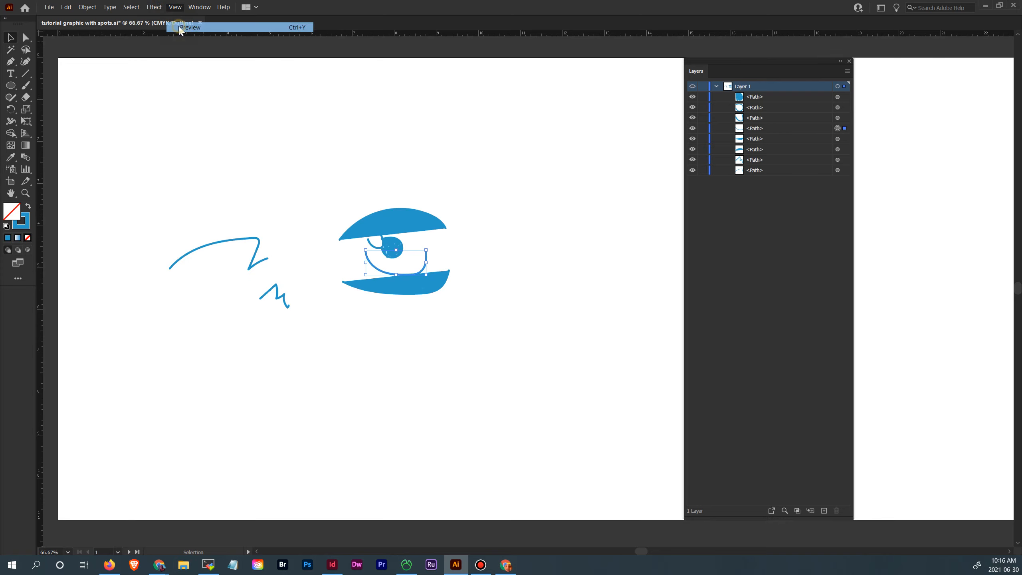
left_click(179, 8)
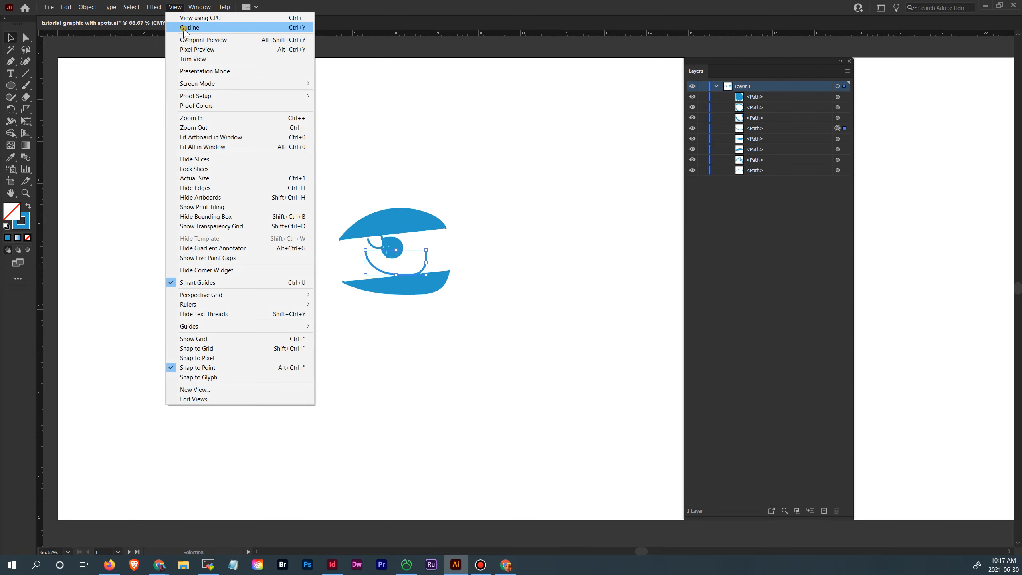
left_click(181, 28)
left_click(239, 129)
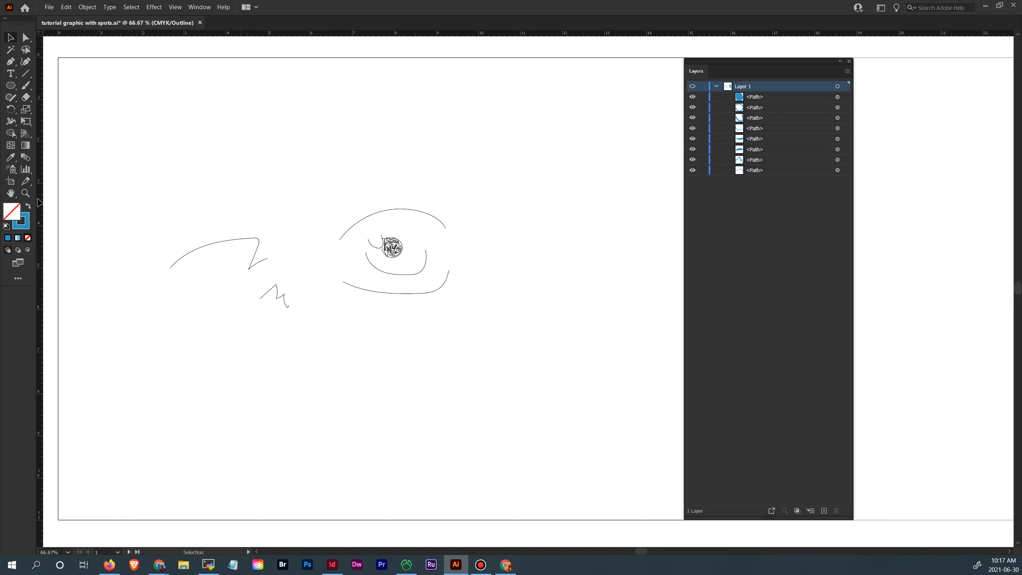
Reshape the upper end of the small highlight curve with the Direct Selection tool, and select the pupil's circular path.
left_click(24, 192)
mouse_move(322, 211)
left_mouse_down()
mouse_move(549, 340)
mouse_move(398, 255)
left_mouse_up()
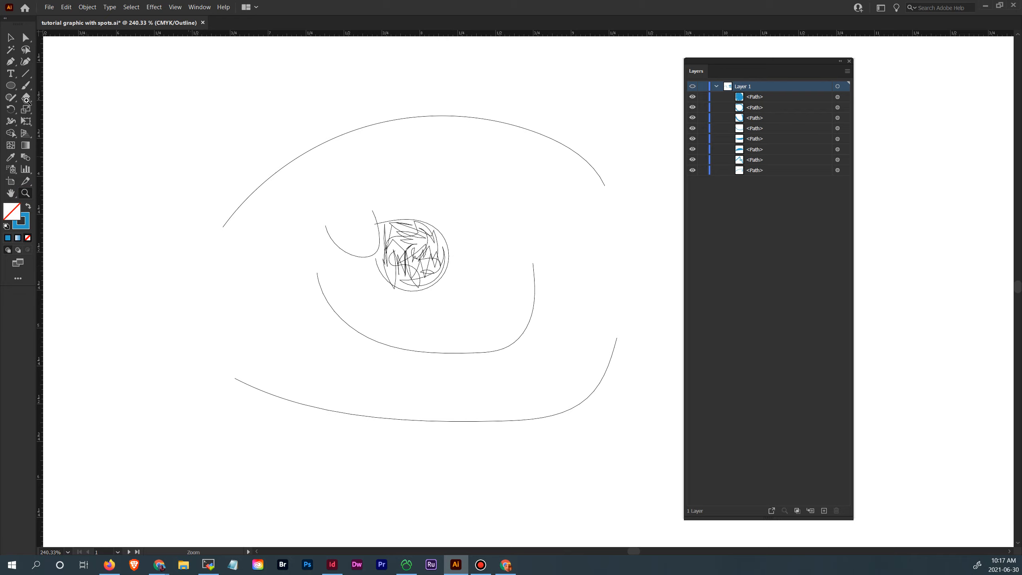
left_click(25, 39)
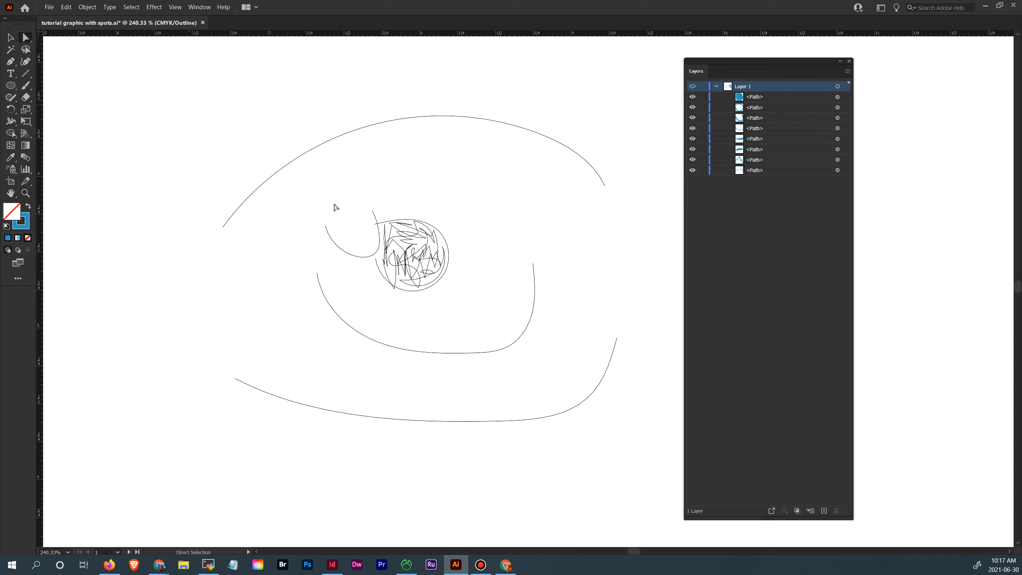
left_click(372, 213)
left_click_drag(378, 220, 393, 210)
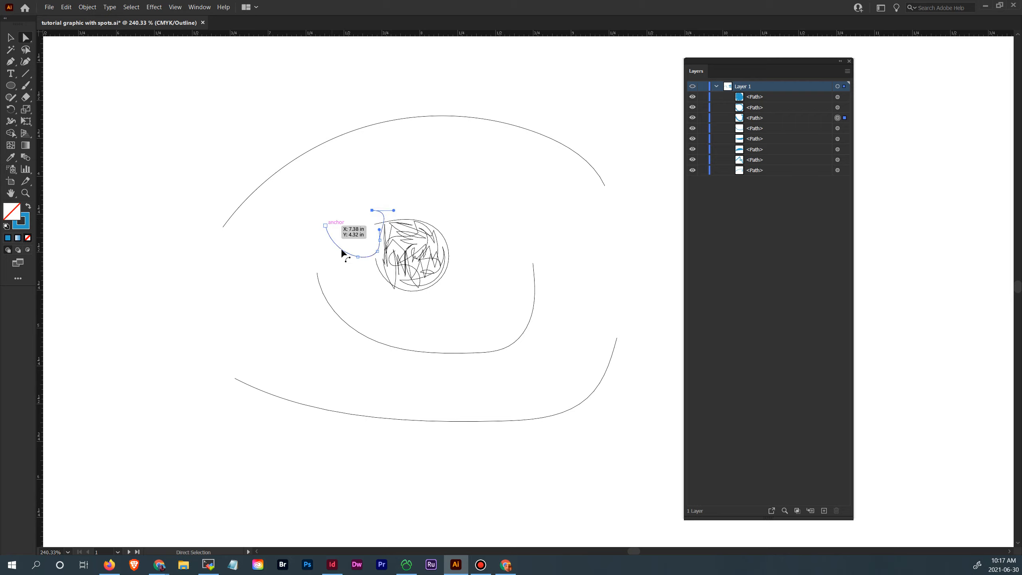
left_click(415, 279)
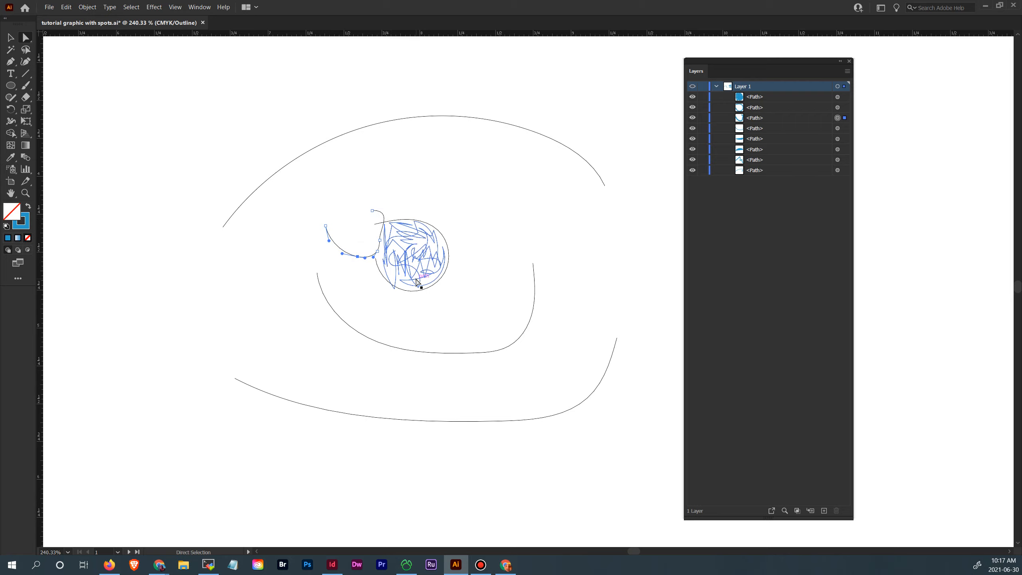
left_click(449, 254)
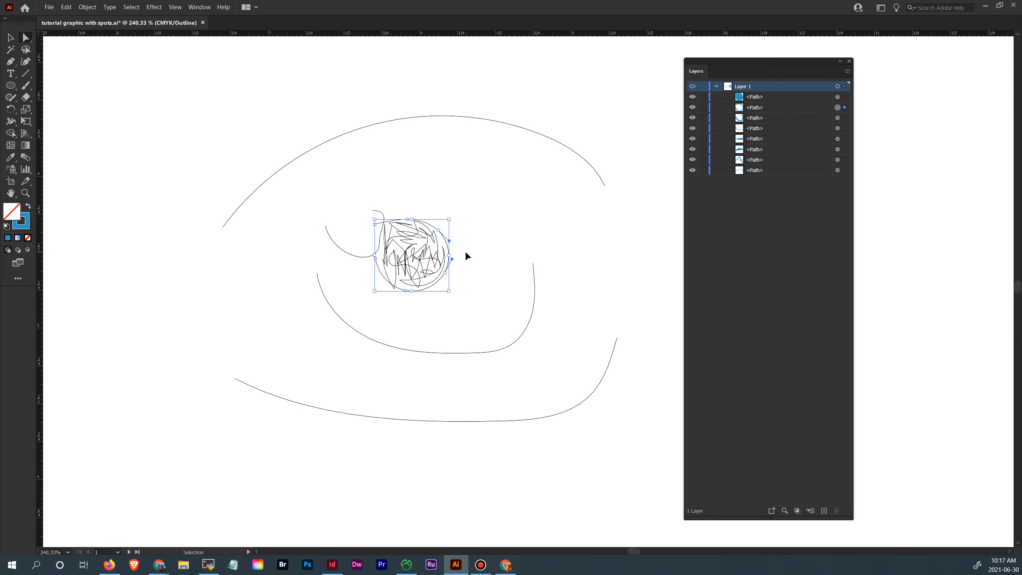
Return to Preview mode and delete all the brush strokes and eye shapes from the artboard.
key("ctrl+y")
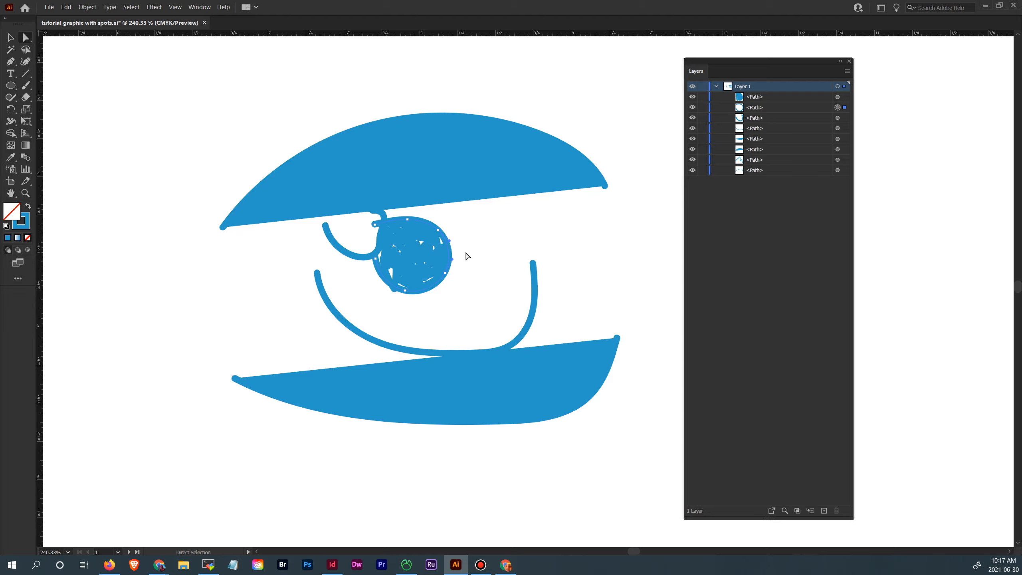
key("ctrl+1")
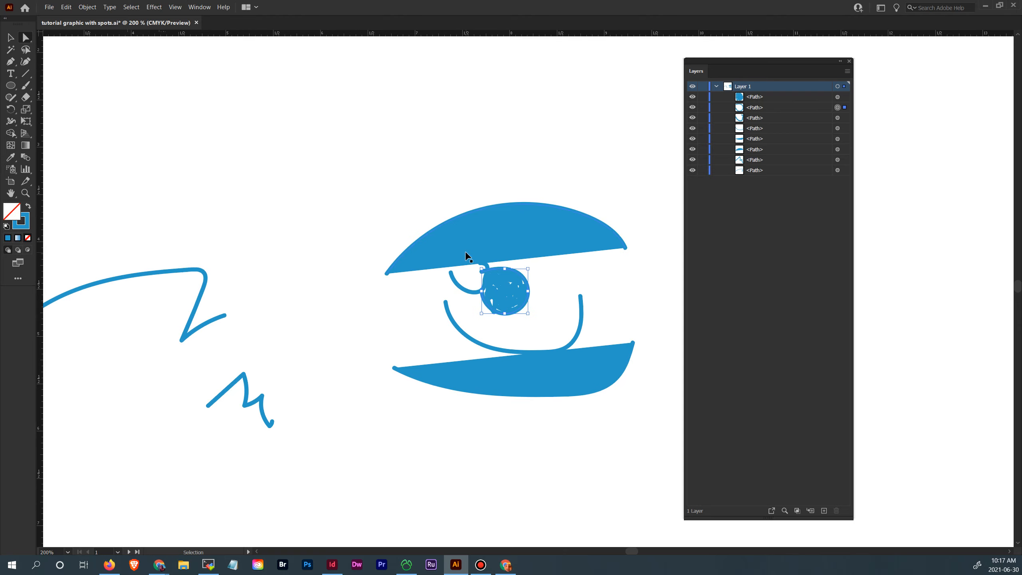
left_click(11, 37)
left_click(253, 177)
mouse_move(166, 258)
left_mouse_down()
mouse_move(339, 278)
mouse_move(642, 407)
left_mouse_up()
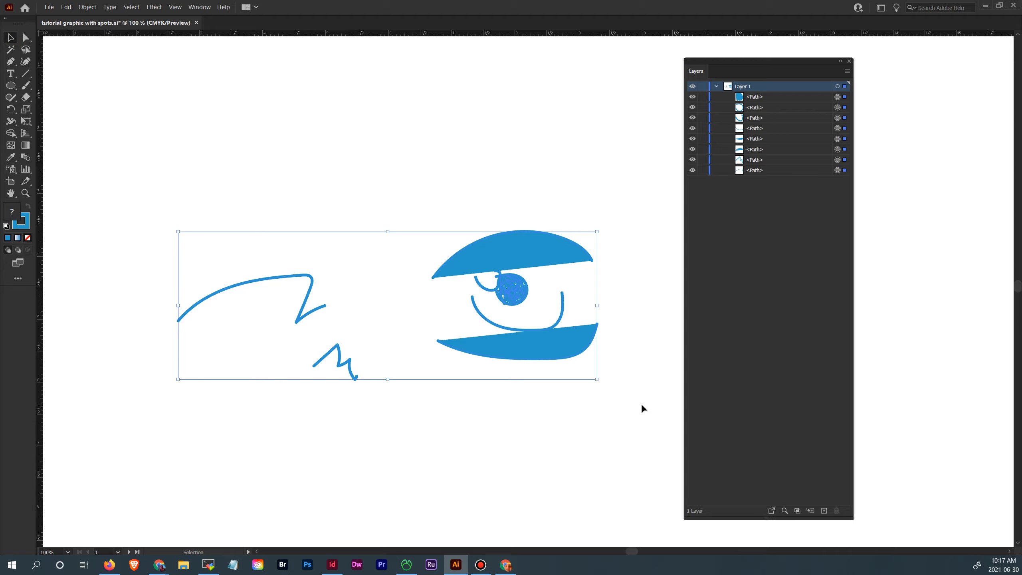
key("Delete")
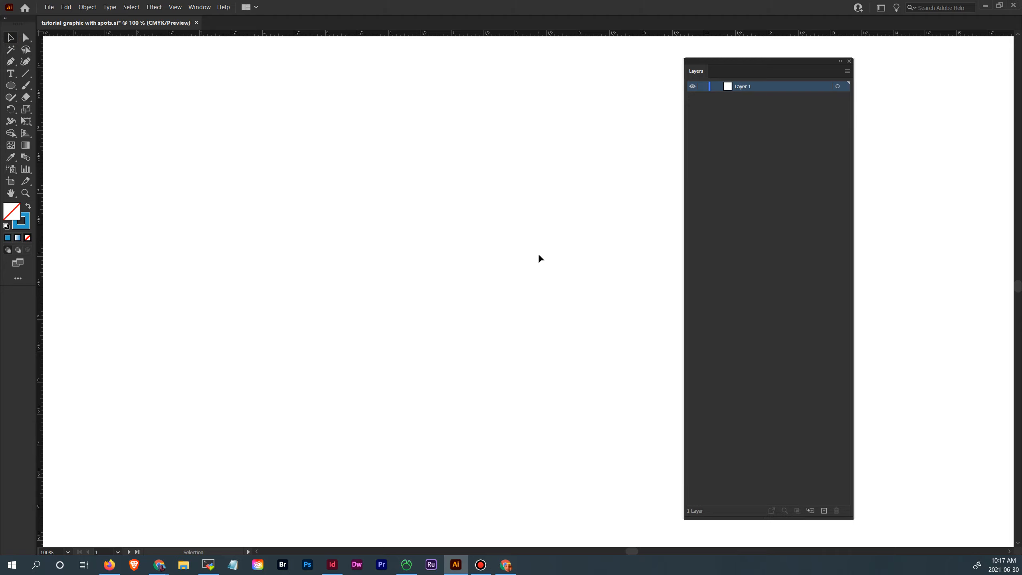
Move the Layers panel aside and draw a wide rectangle with two equal squares below it, the second drawn from its centre.
left_click_drag(776, 64, 865, 63)
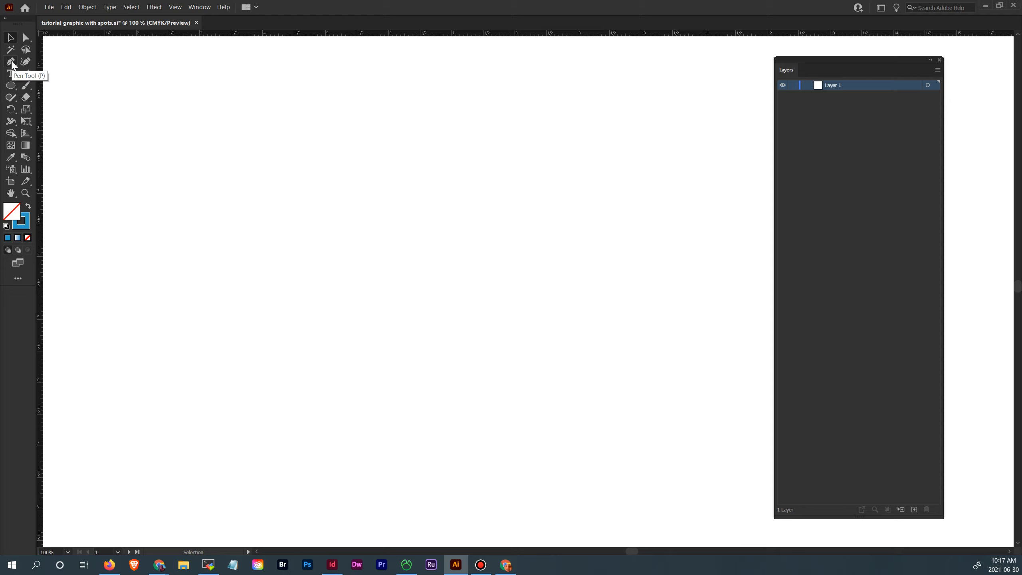
left_click(13, 89)
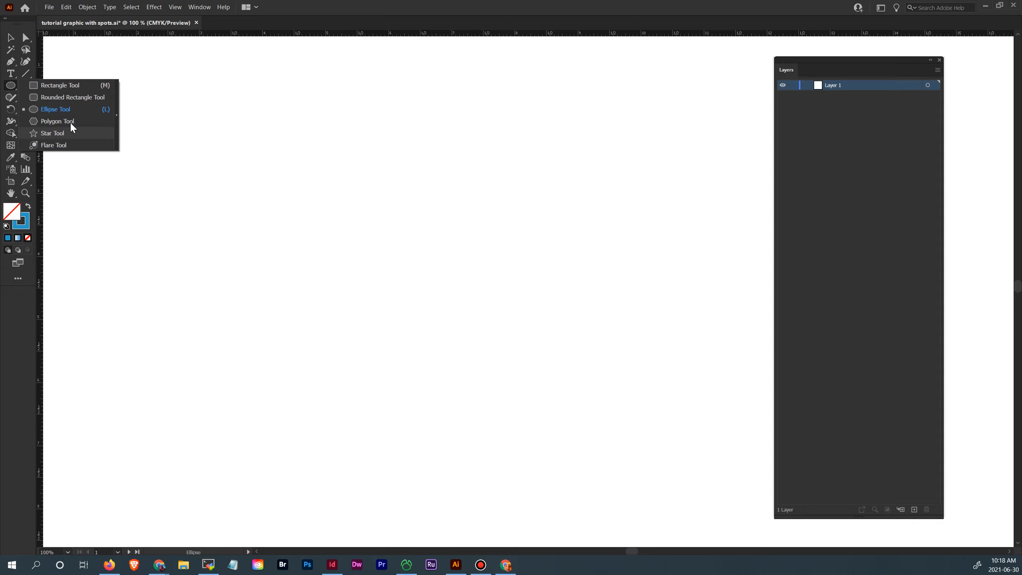
left_click(51, 86)
left_click_drag(121, 102, 258, 178)
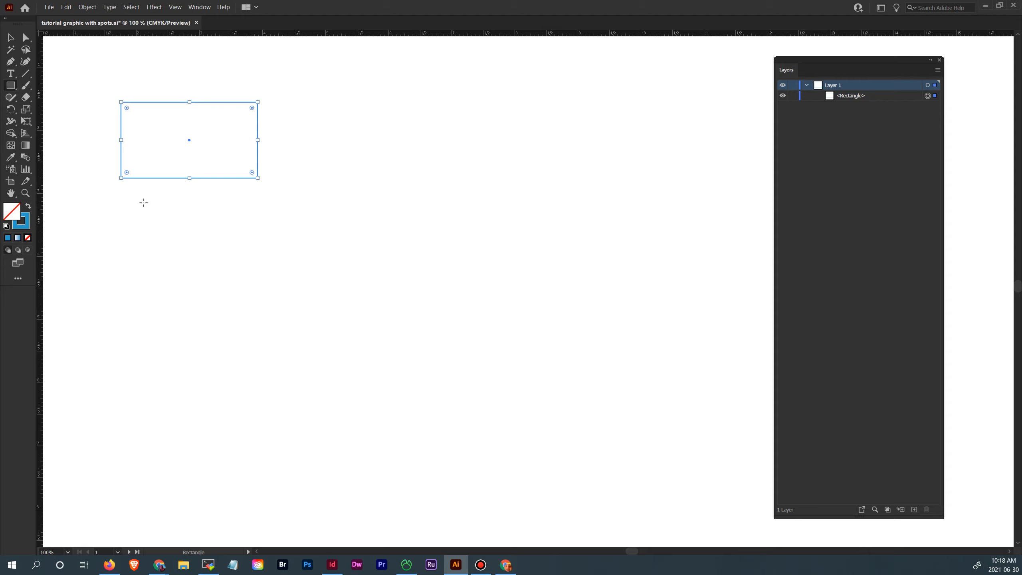
left_click_drag(126, 203, 185, 261)
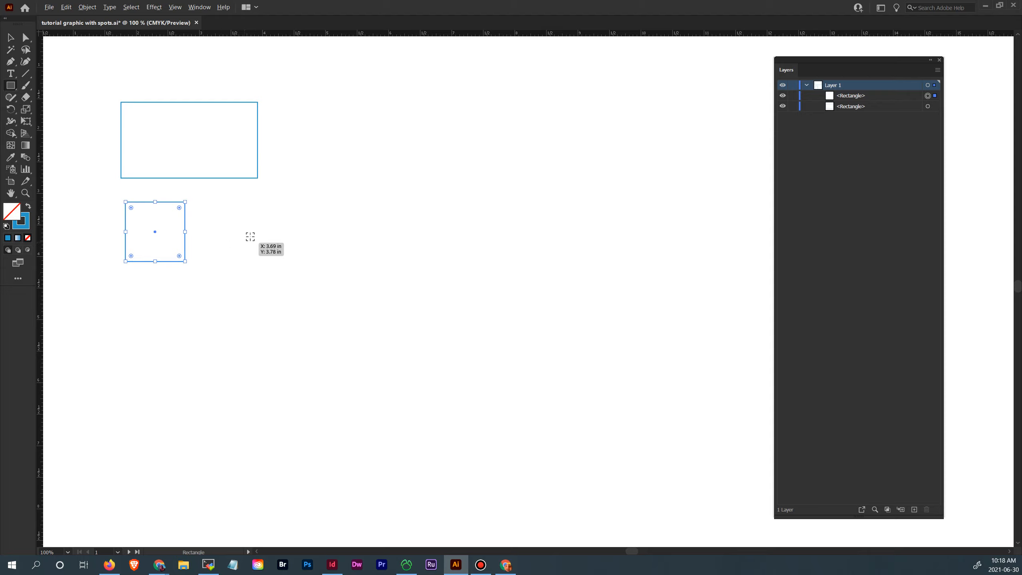
left_click_drag(251, 232, 283, 261)
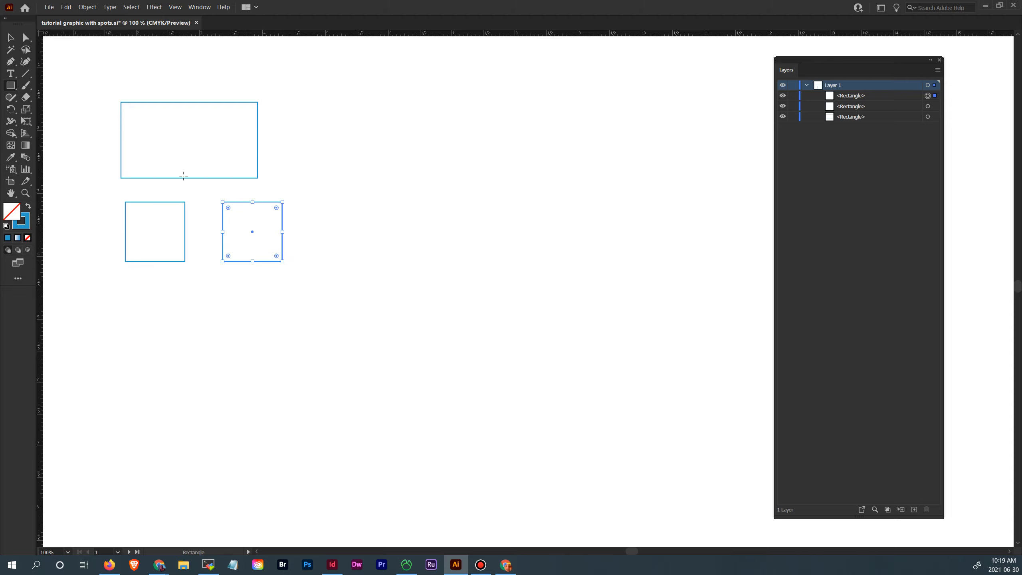
Draw a rounded square beside the wide rectangle with the Rounded Rectangle tool, and select the wide rectangle.
left_click(16, 86)
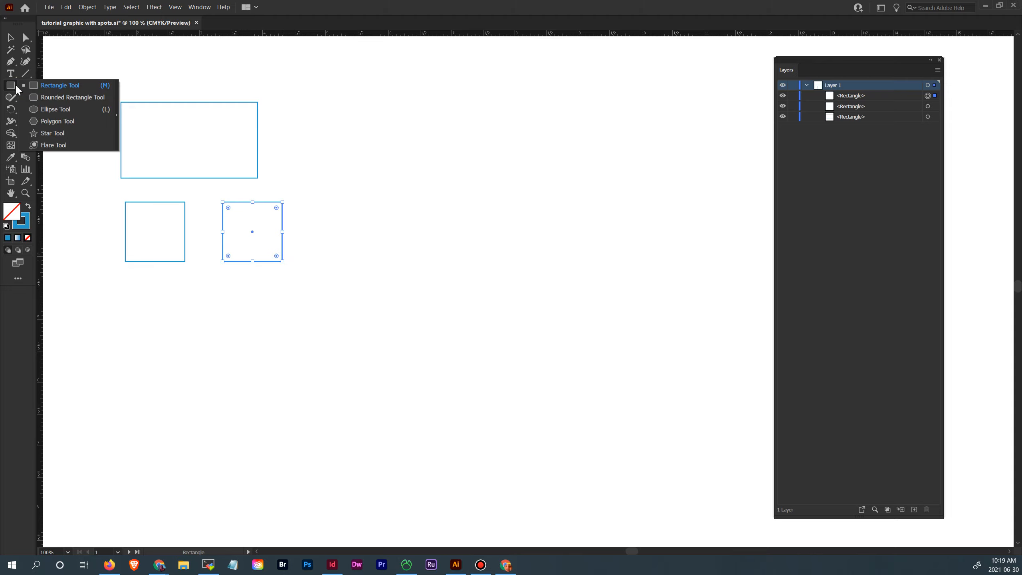
left_click(41, 97)
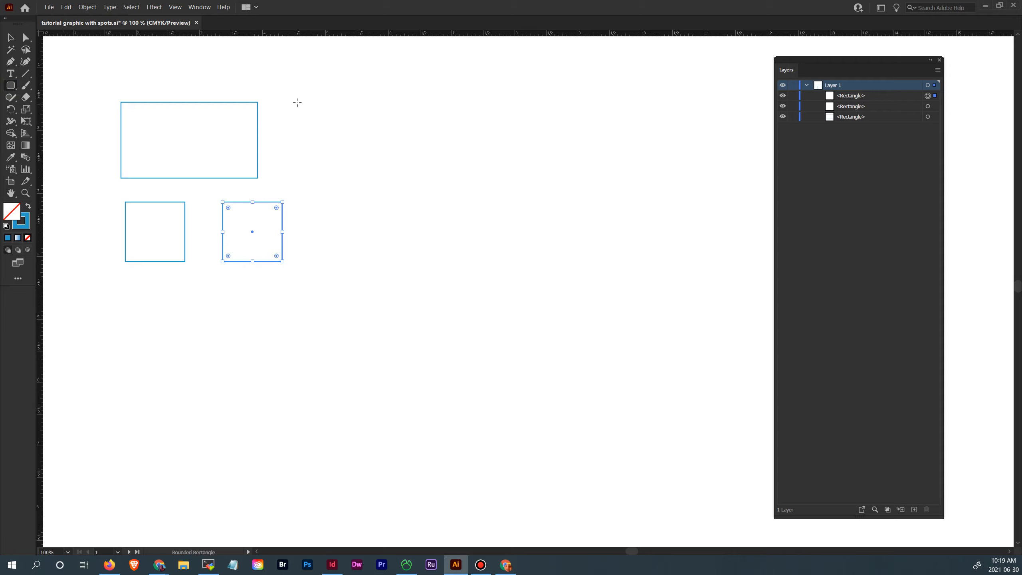
left_click_drag(298, 102, 374, 177)
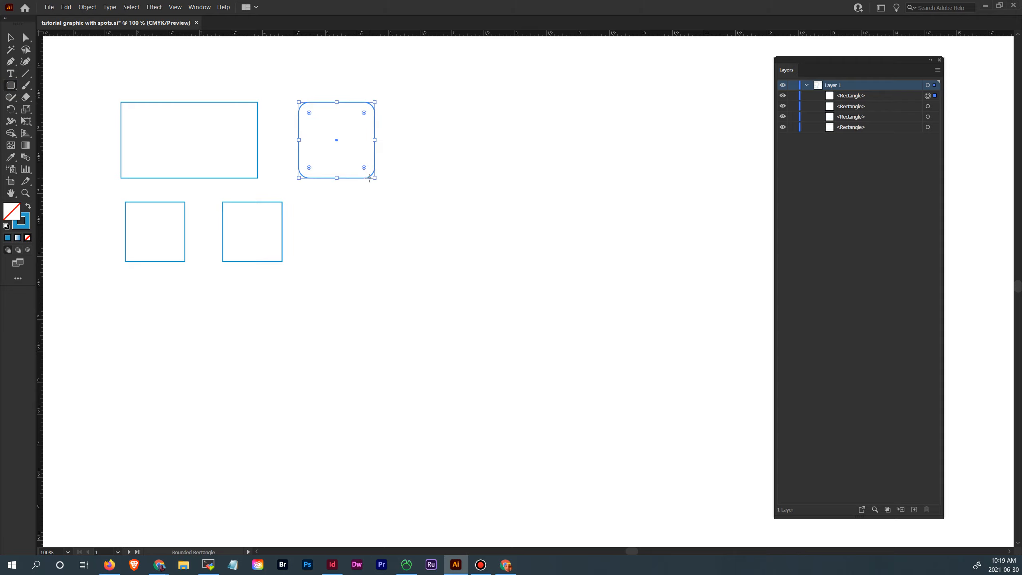
left_click(11, 39)
left_click(258, 115)
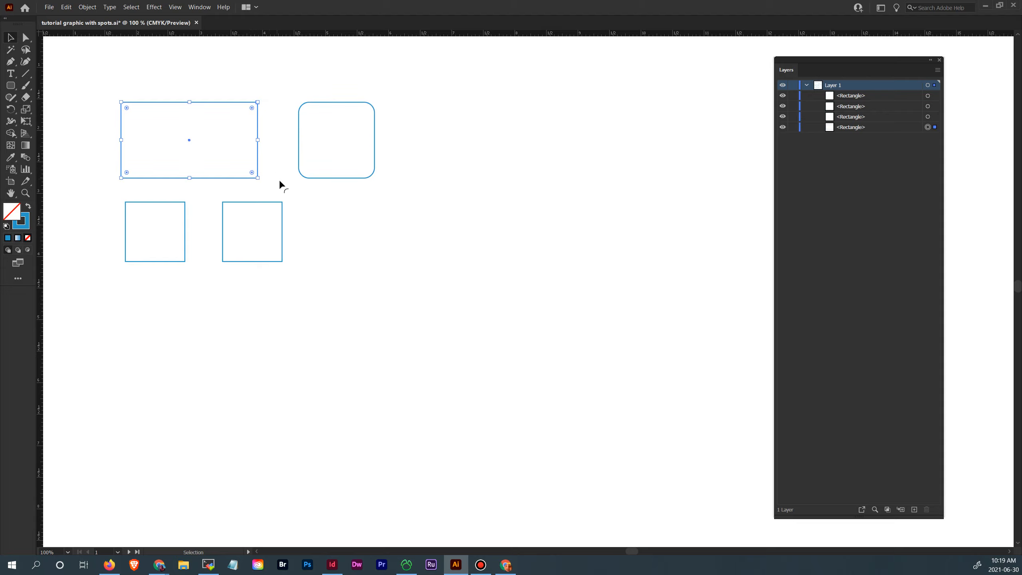
Draw a circle from its centre beside the rounded square and a wide ellipse below the circle.
left_click_drag(273, 186, 368, 207)
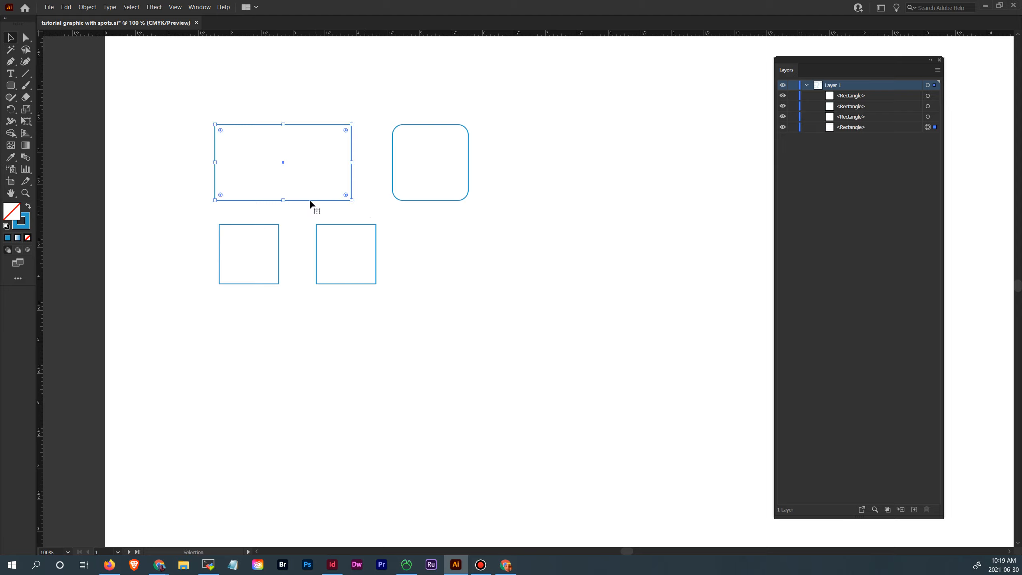
left_click(12, 85)
left_click_drag(13, 87, 41, 112)
left_click_drag(538, 162, 571, 188)
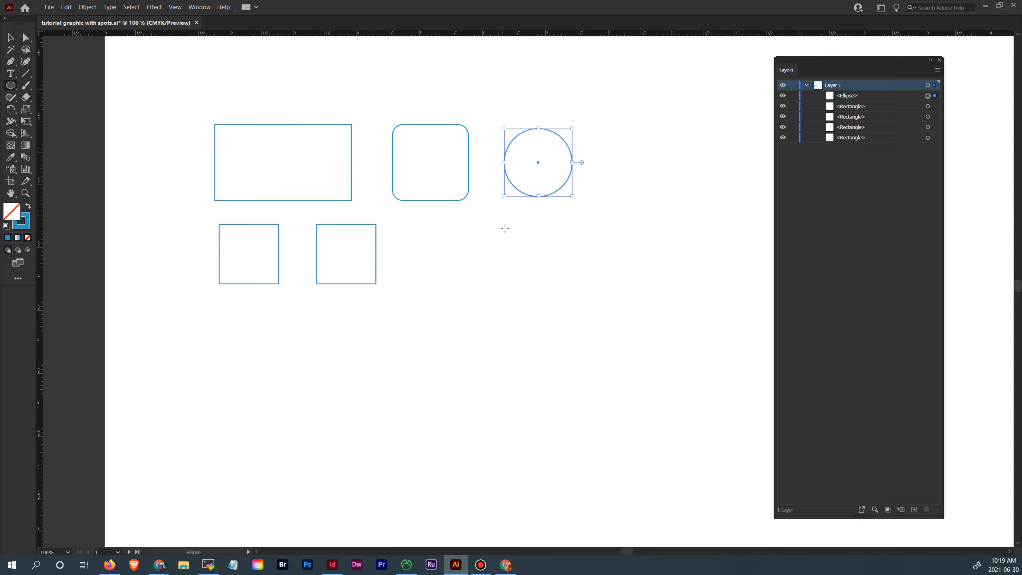
left_click_drag(505, 228, 582, 274)
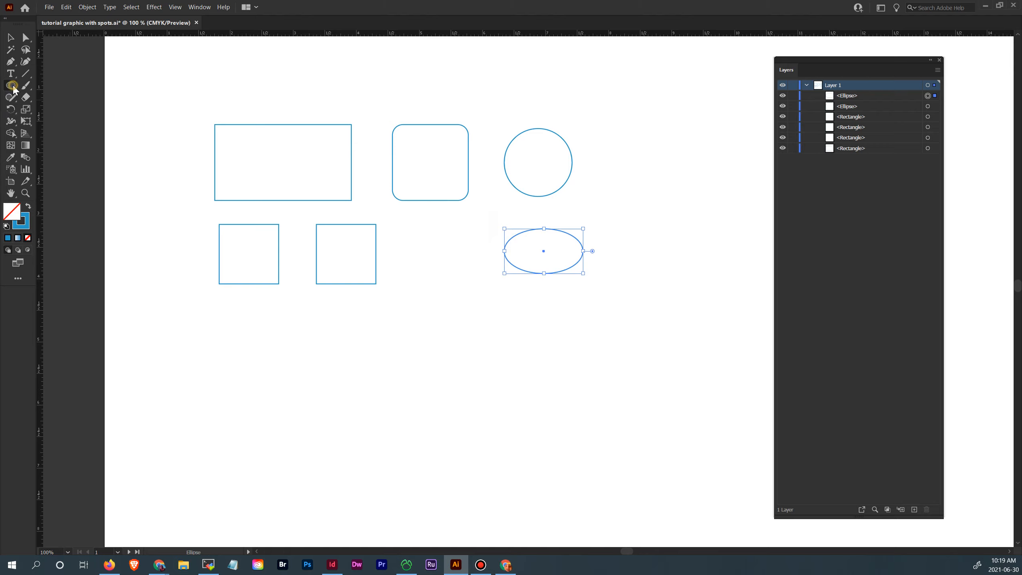
Draw a tilted hexagon with the Polygon tool and move it to the free space below the first square.
left_click_drag(13, 89, 44, 123)
left_click_drag(214, 316, 245, 346)
left_click(11, 37)
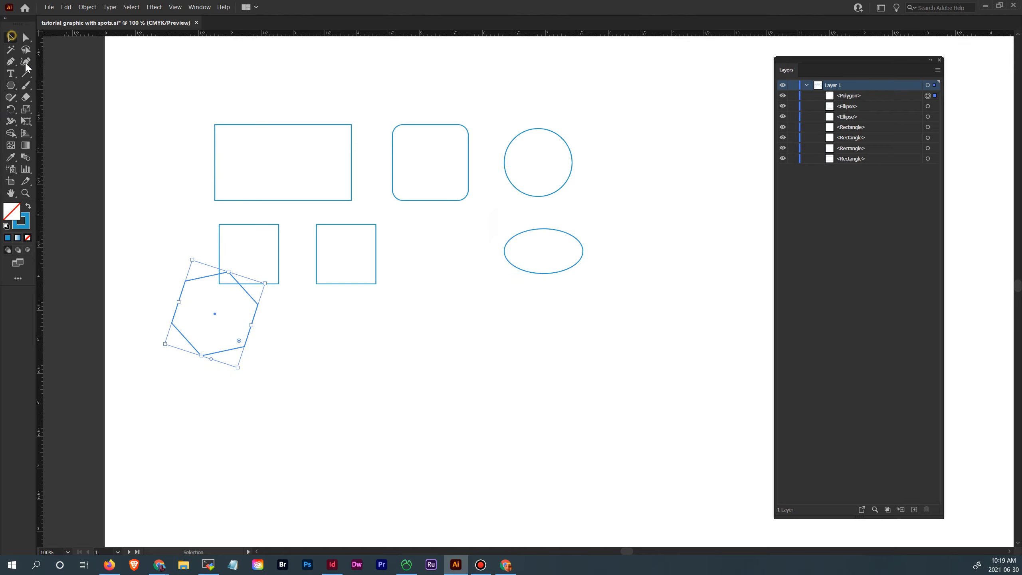
left_click_drag(212, 313, 236, 374)
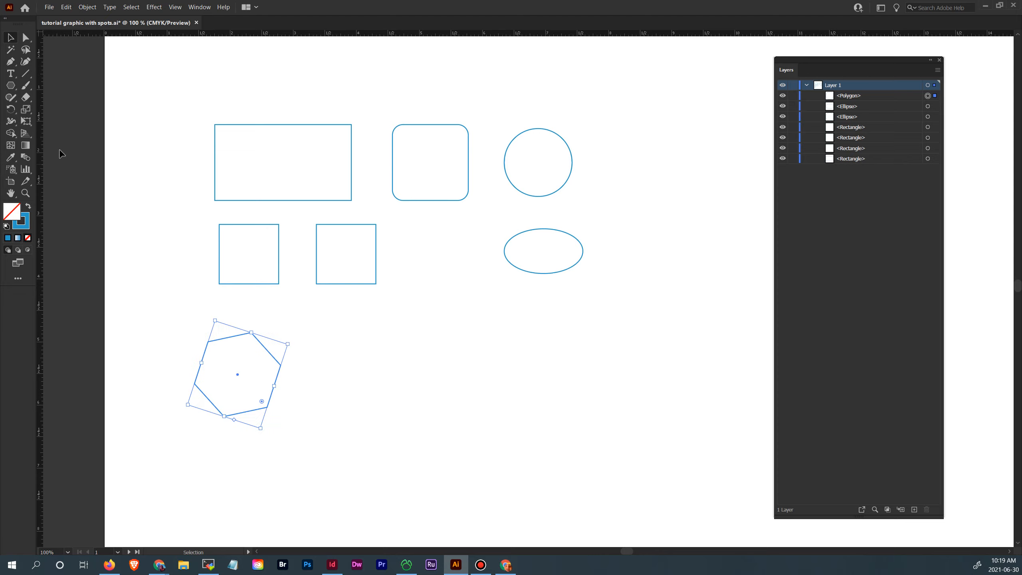
Draw a five-pointed star beside the hexagon, and check the numeric Star options without creating a second star.
left_click_drag(10, 85, 52, 133)
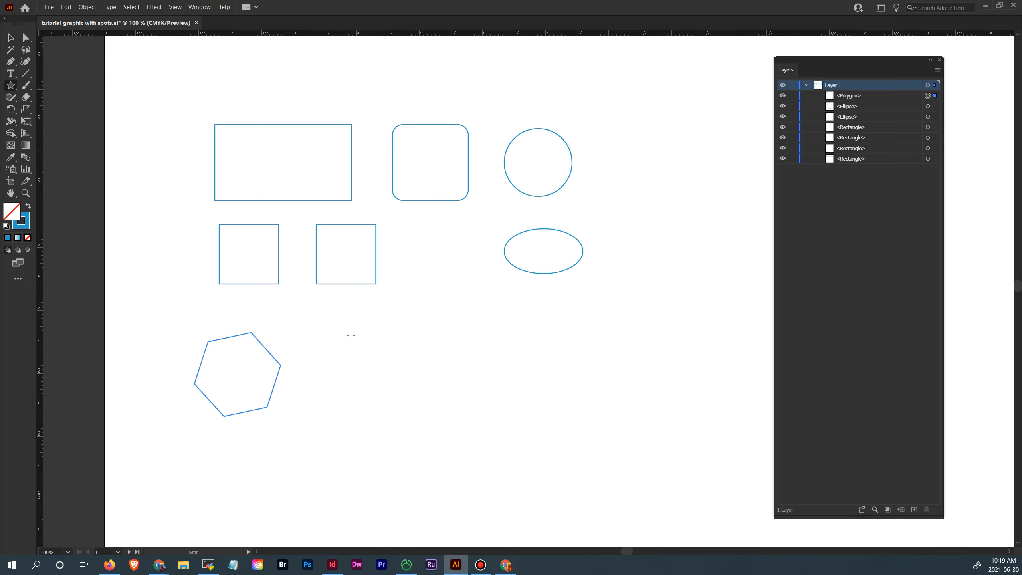
left_click_drag(358, 355, 409, 398)
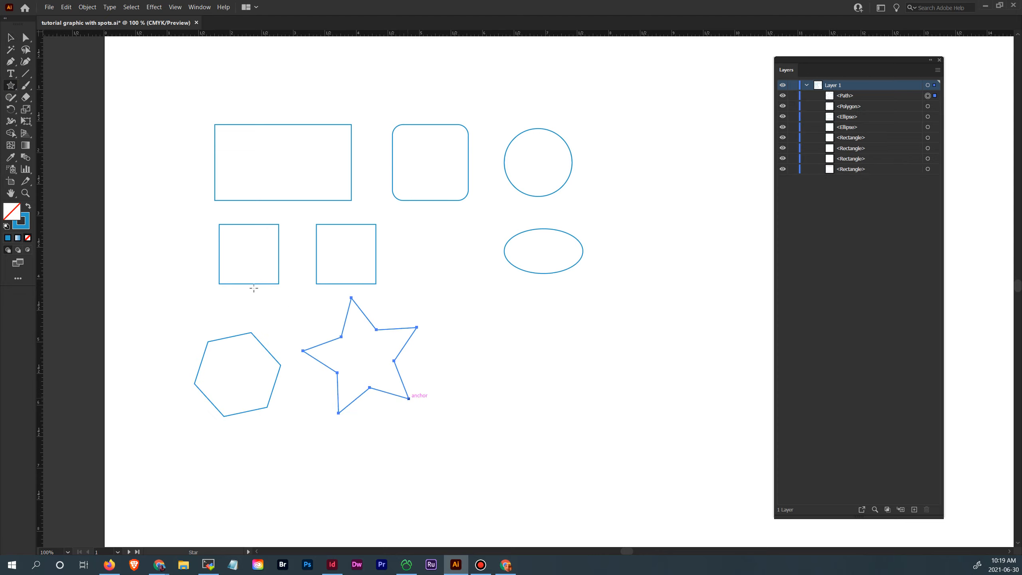
left_click(513, 369)
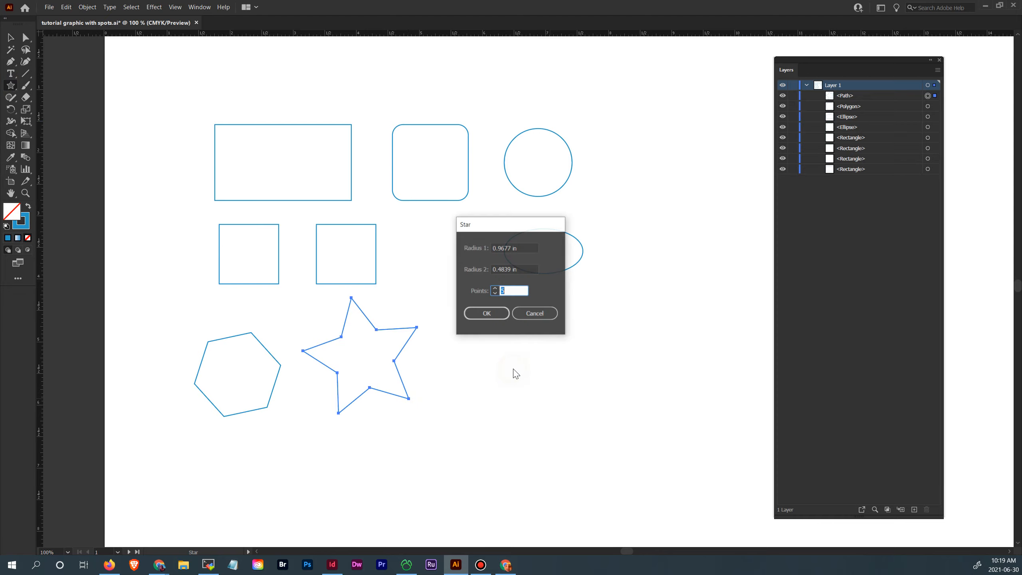
left_click(534, 313)
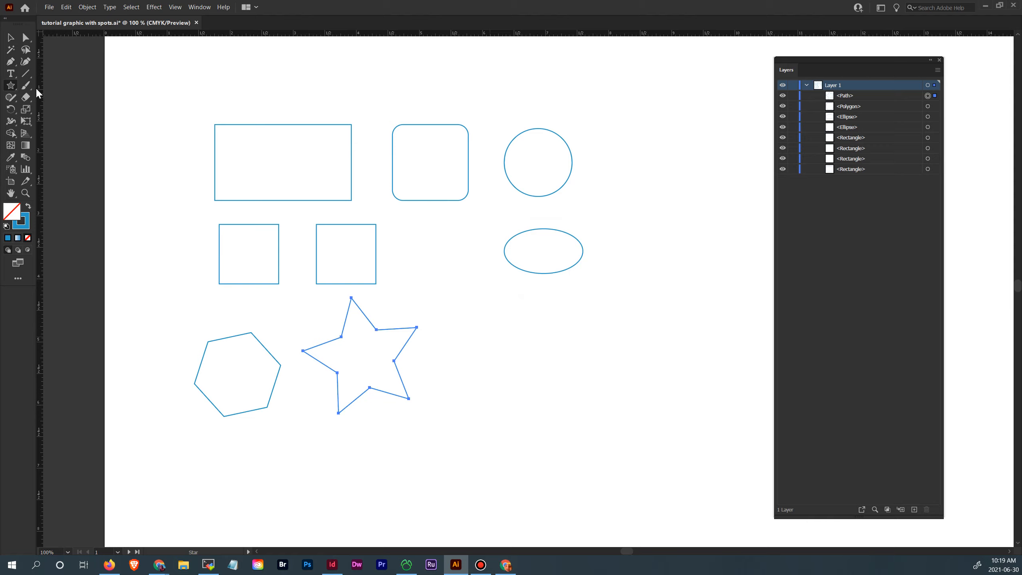
Create a rectangle with an exact width of 3.5 in and height of 2 in.
left_click_drag(13, 84, 36, 83)
left_click(209, 97)
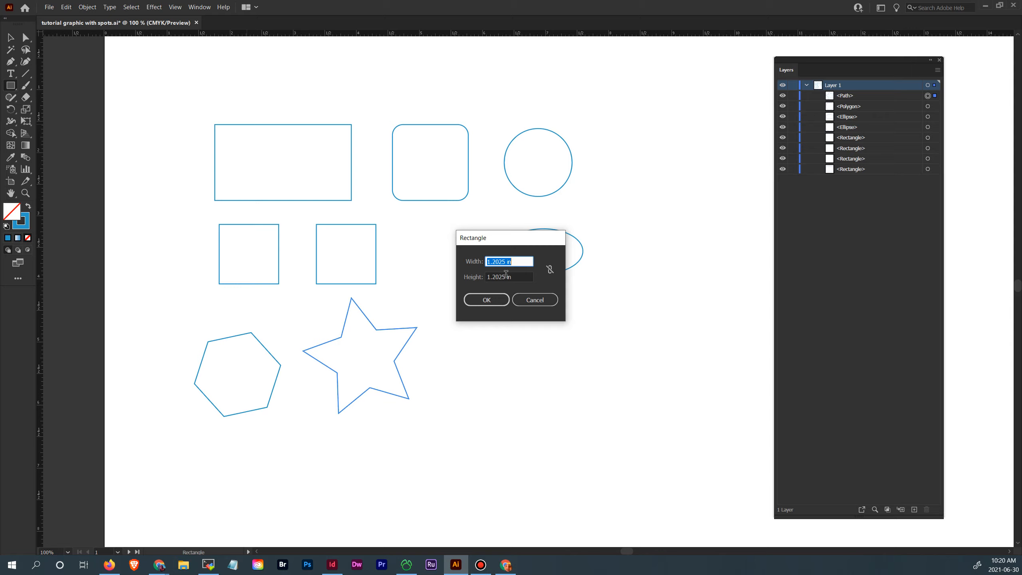
type("3.5")
key("Tab")
type("2")
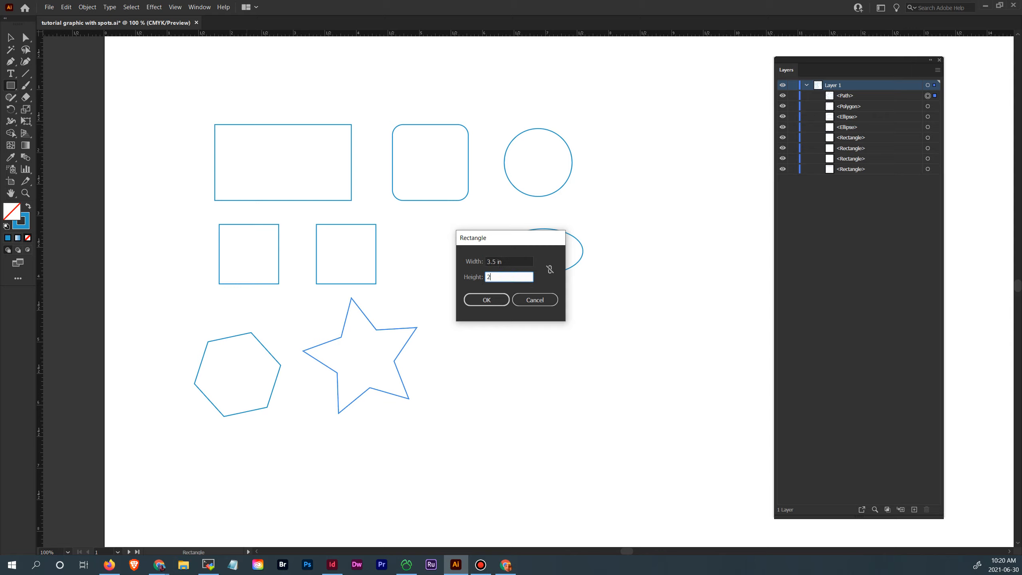
left_click(498, 297)
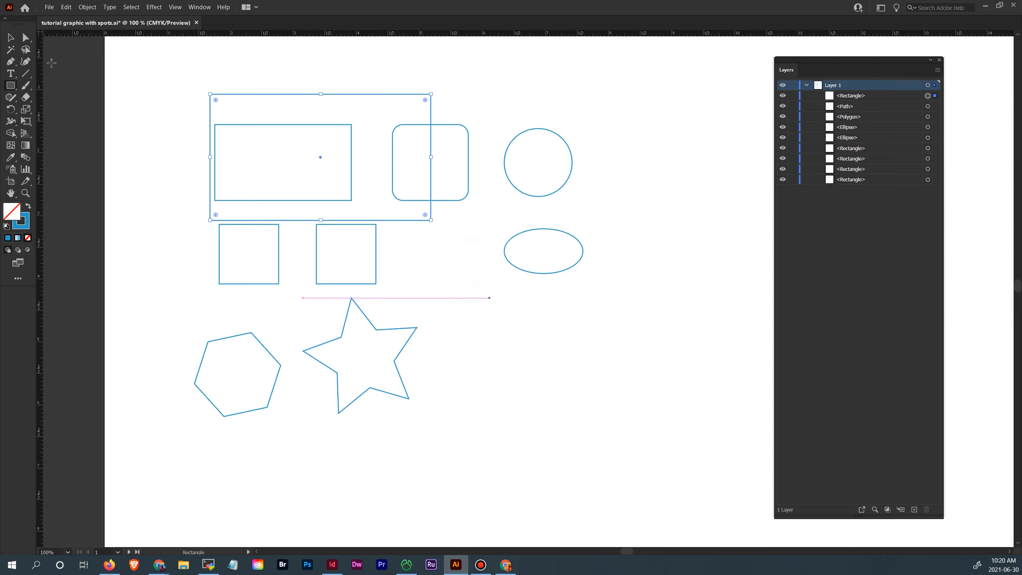
Move the 3.5 × 2 in rectangle by its outline to the space beside the star, undoing a trial stretch of its height.
left_click(12, 38)
left_click_drag(301, 94, 530, 324)
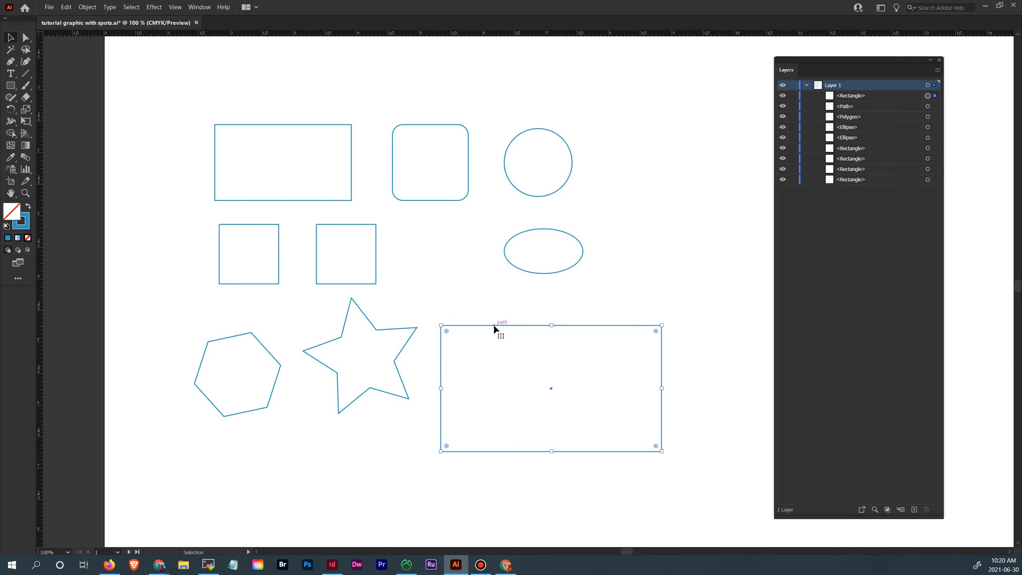
left_click_drag(550, 388, 557, 382)
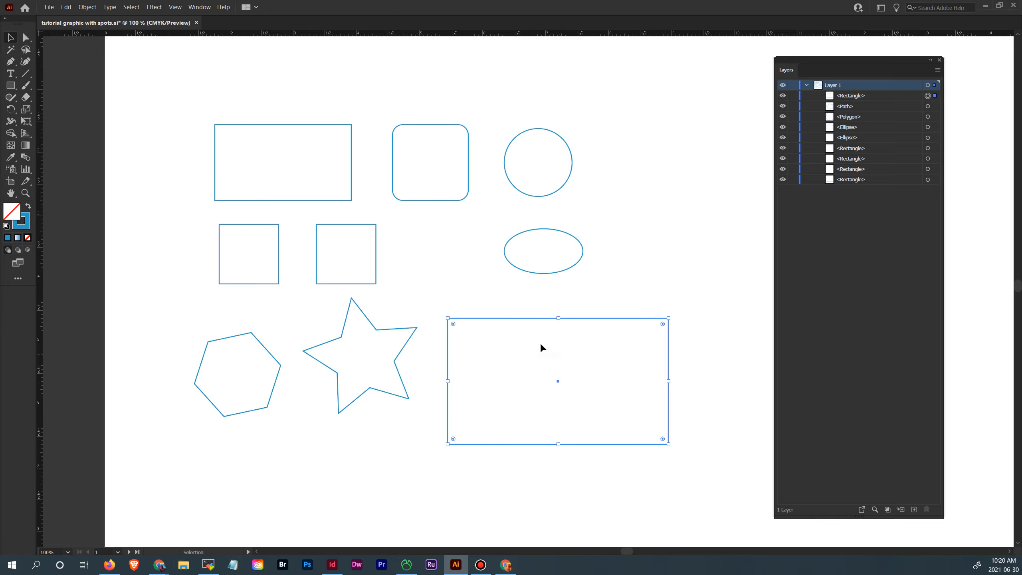
left_click_drag(537, 320, 541, 326)
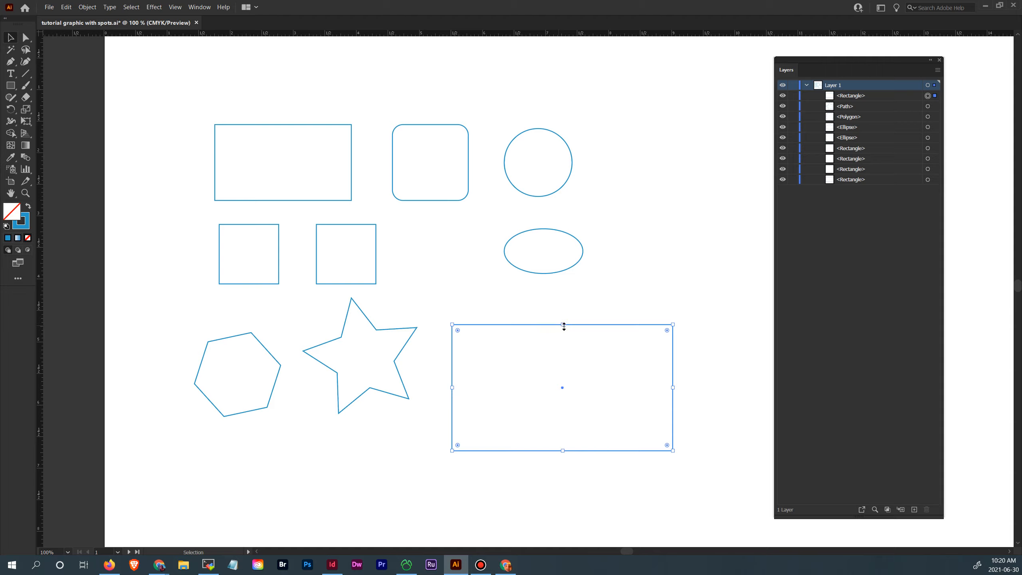
left_click_drag(565, 327, 565, 314)
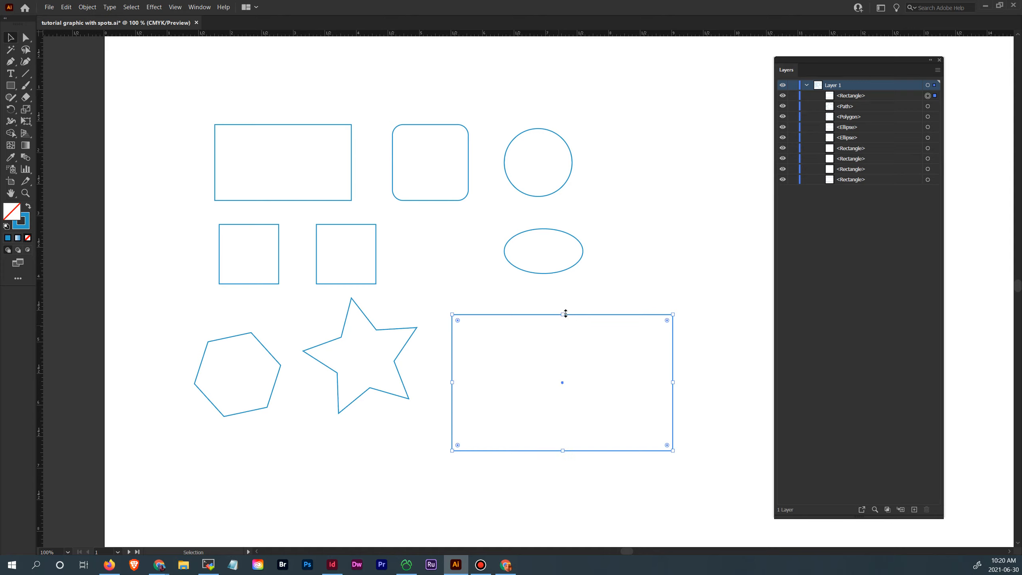
key("ctrl+z")
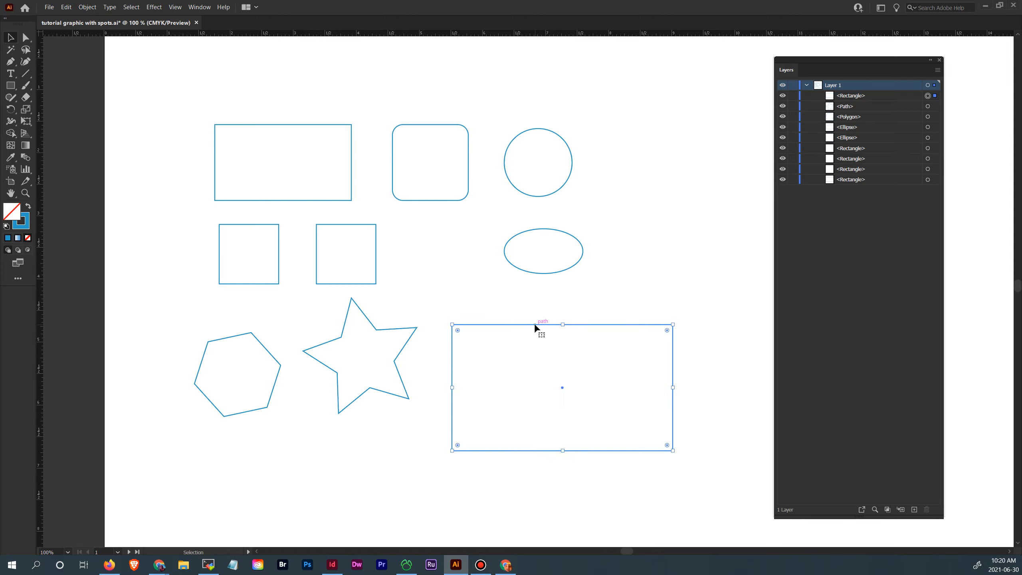
mouse_move(534, 325)
left_mouse_down()
mouse_move(555, 322)
mouse_move(531, 326)
mouse_move(525, 316)
left_mouse_up()
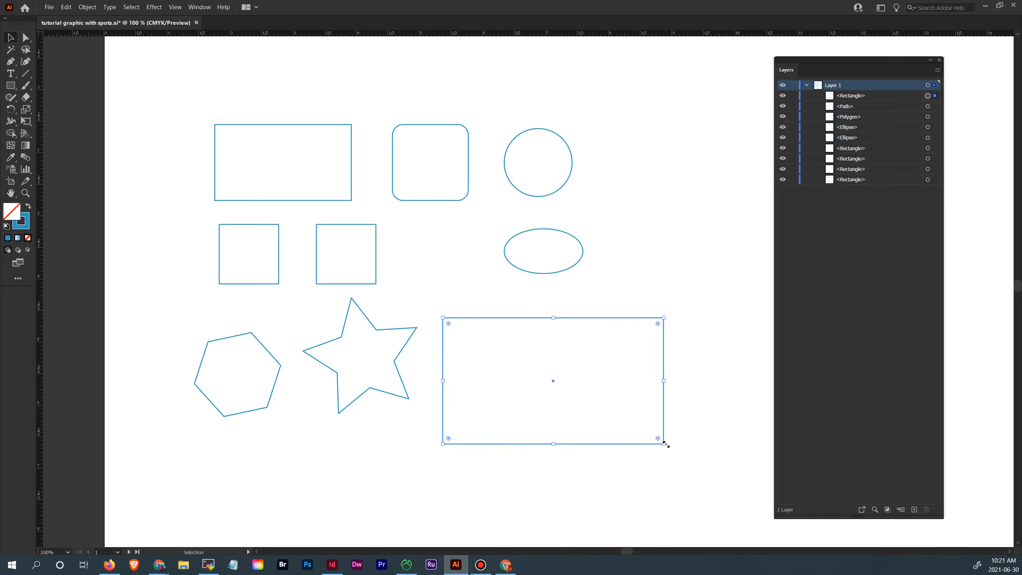
Try moving the unfilled large rectangle from inside, and fill it with red to move it by its interior.
left_click(585, 385)
left_click_drag(465, 353, 466, 390)
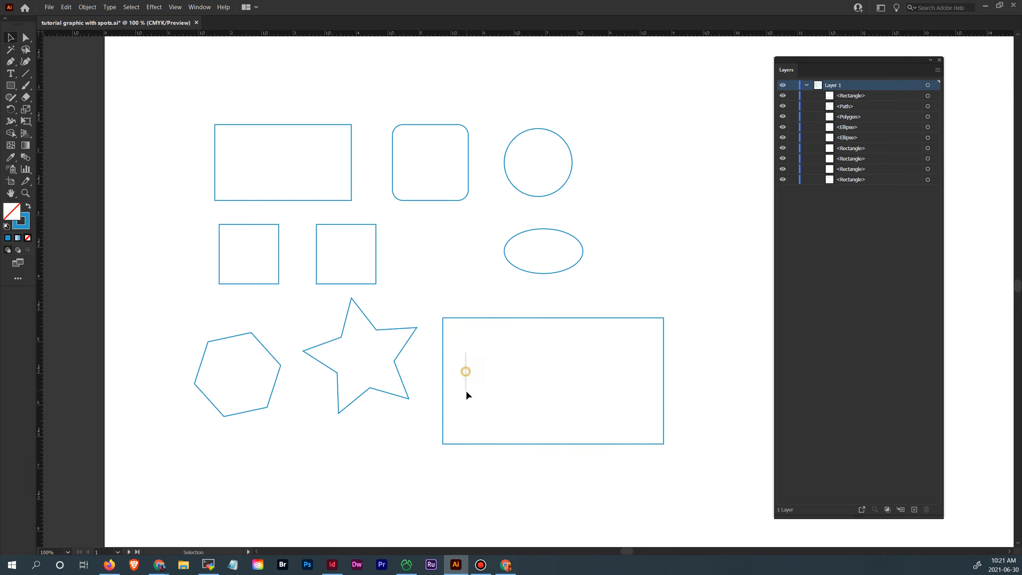
left_click(608, 318)
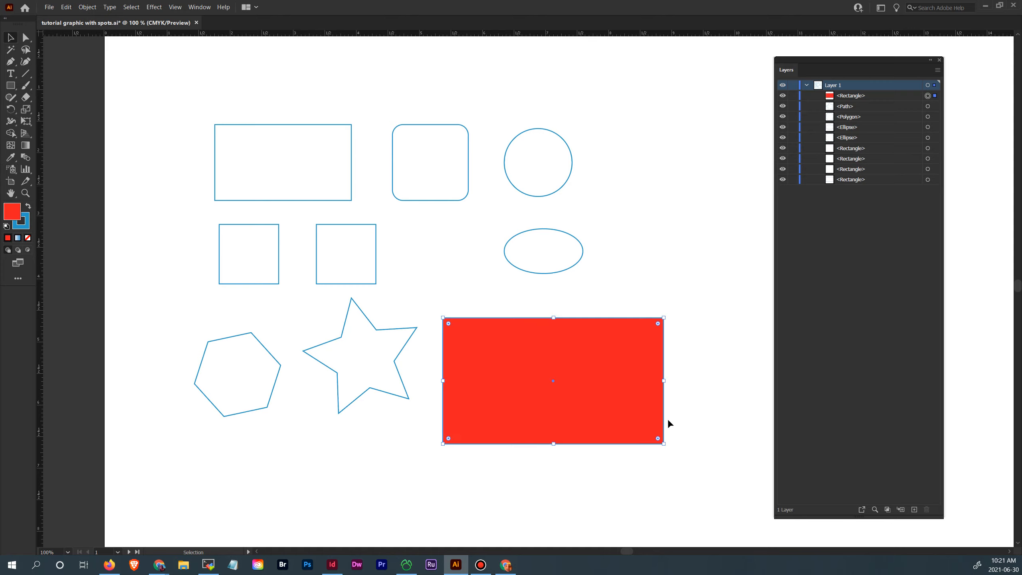
mouse_move(625, 379)
left_mouse_down()
mouse_move(616, 372)
mouse_move(641, 380)
mouse_move(620, 356)
left_mouse_up()
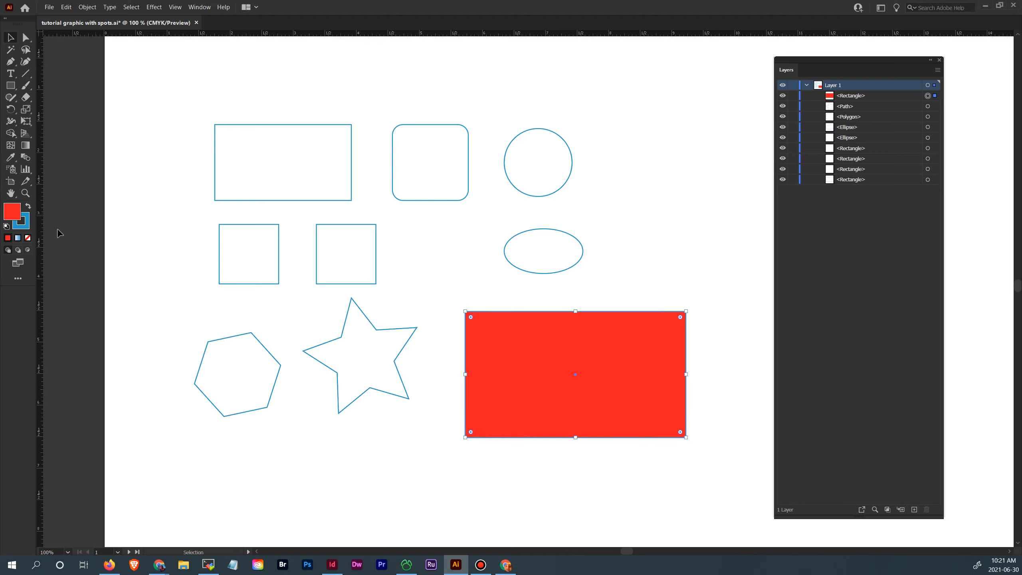
Remove the large rectangle's red fill and try to move the shape again by its empty interior.
left_click(28, 238)
left_click(628, 336)
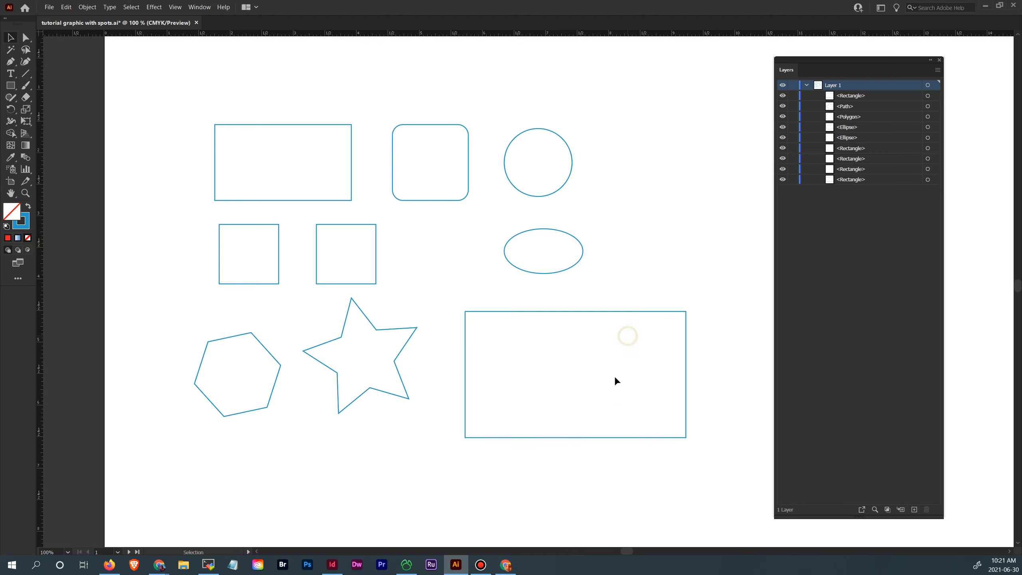
left_click_drag(620, 352, 620, 376)
Move the star so it overlaps the large rectangle's left edge, and fill both shapes with red.
left_click_drag(403, 350, 497, 369)
left_click(429, 348)
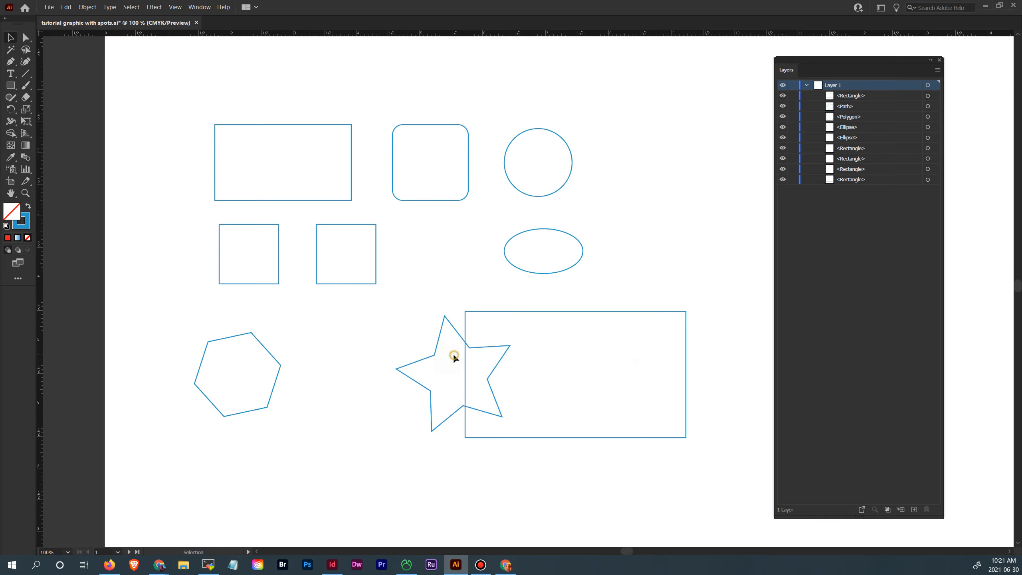
left_click(458, 370)
left_click_drag(408, 330, 501, 361)
left_click(7, 238)
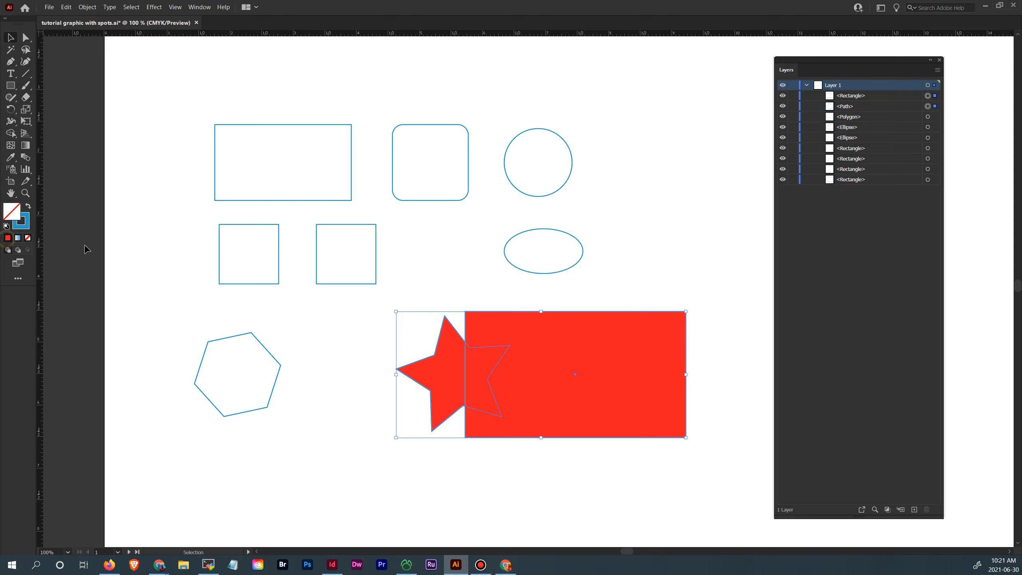
Deselect the shapes and reposition the red star and red rectangle by their filled interiors, leaving them overlapping.
left_click(307, 335)
left_click_drag(437, 375, 436, 352)
mouse_move(536, 349)
left_mouse_down()
mouse_move(558, 344)
mouse_move(543, 350)
left_mouse_up()
left_click(455, 349)
left_click_drag(435, 354, 392, 350)
left_click_drag(404, 353, 531, 356)
left_click(483, 361)
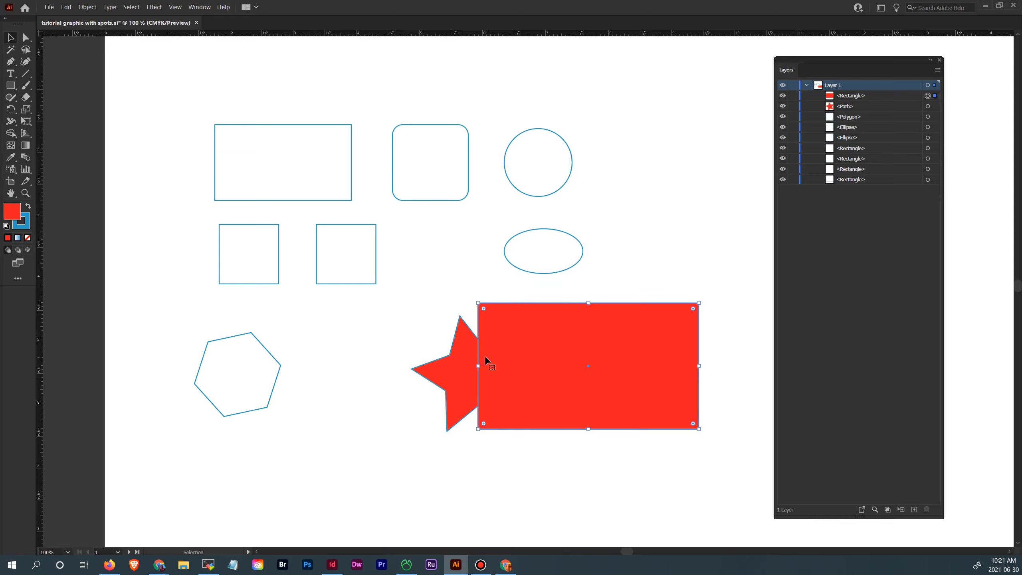
Remove the red fill from the large rectangle and the star, and move the two shapes apart.
left_click(28, 237)
left_click_drag(483, 360, 385, 351)
left_click_drag(519, 303, 481, 300)
left_click(385, 342)
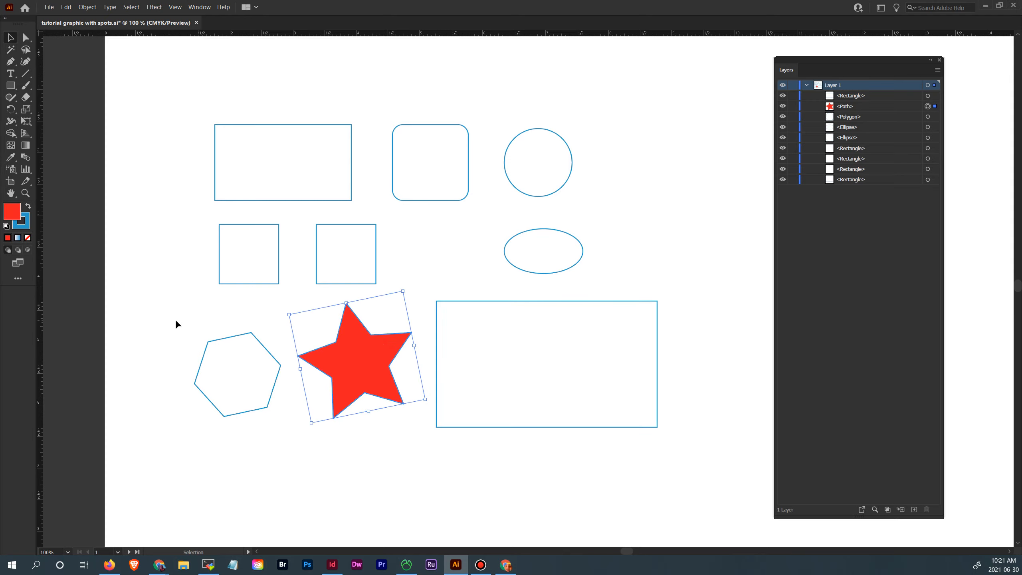
left_click(28, 237)
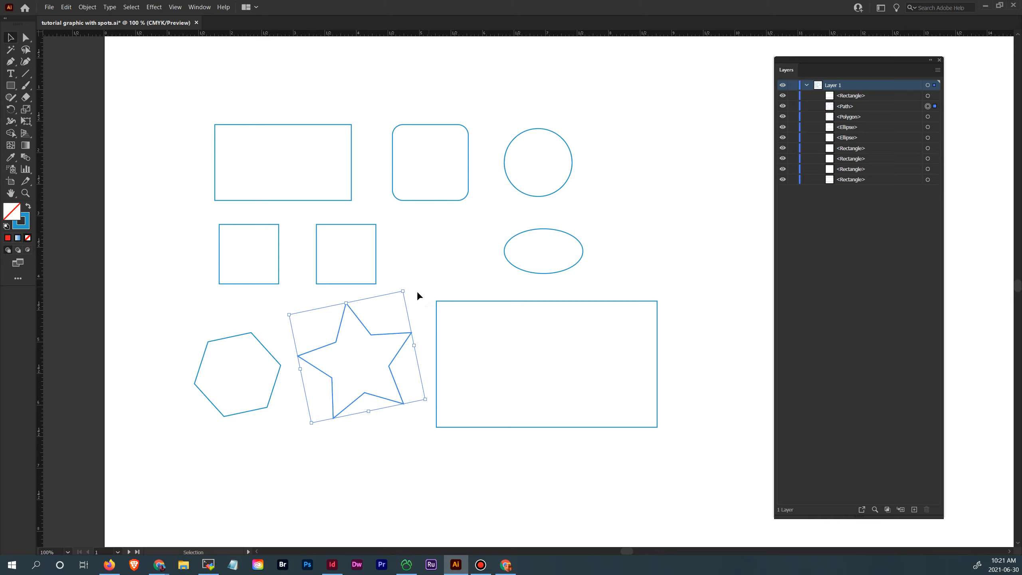
Round the corners of the large rectangle and slightly round those of the hexagon with their live corner widgets.
left_click(486, 302)
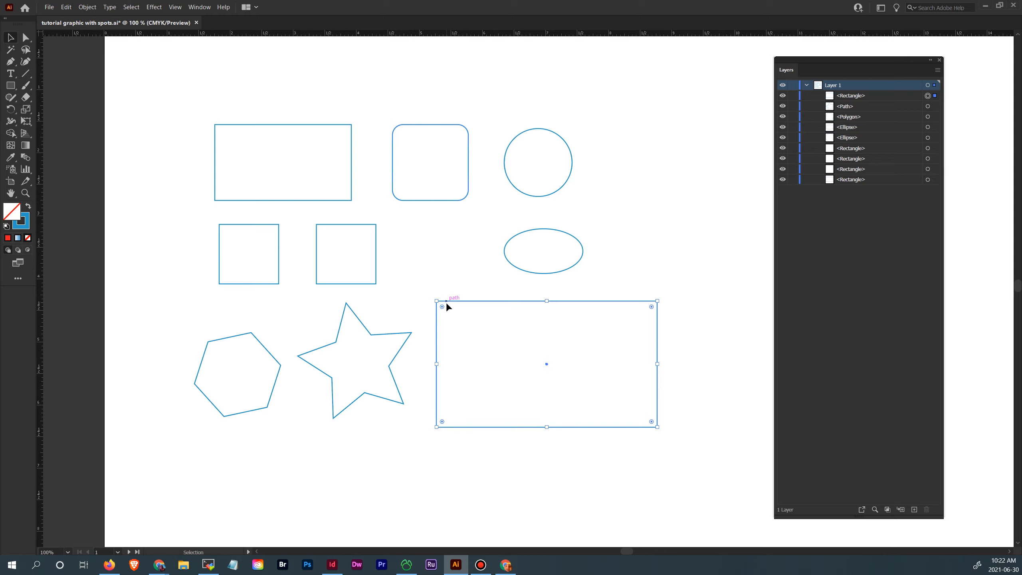
left_click_drag(441, 305, 446, 313)
left_click(400, 334)
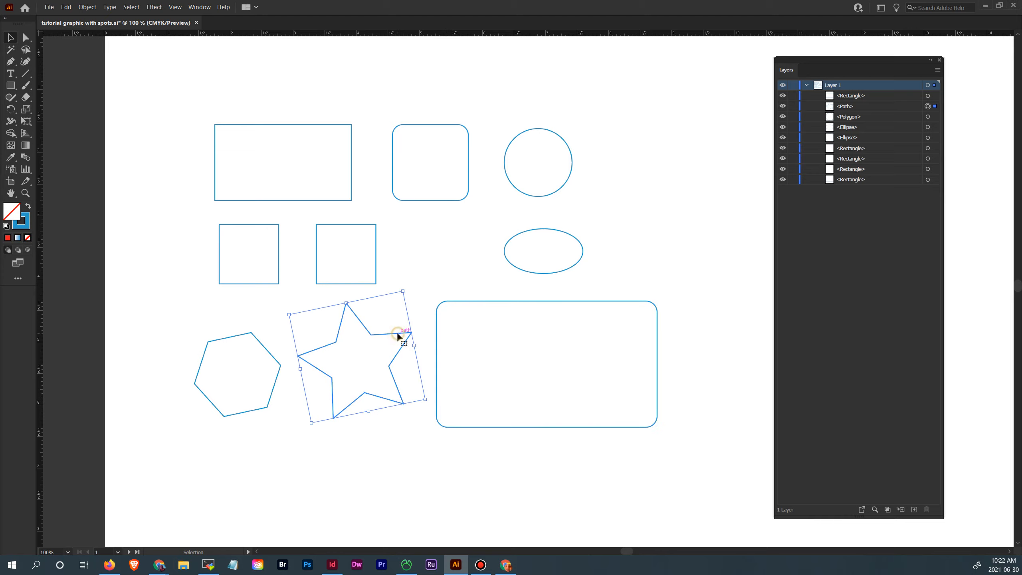
left_click(277, 361)
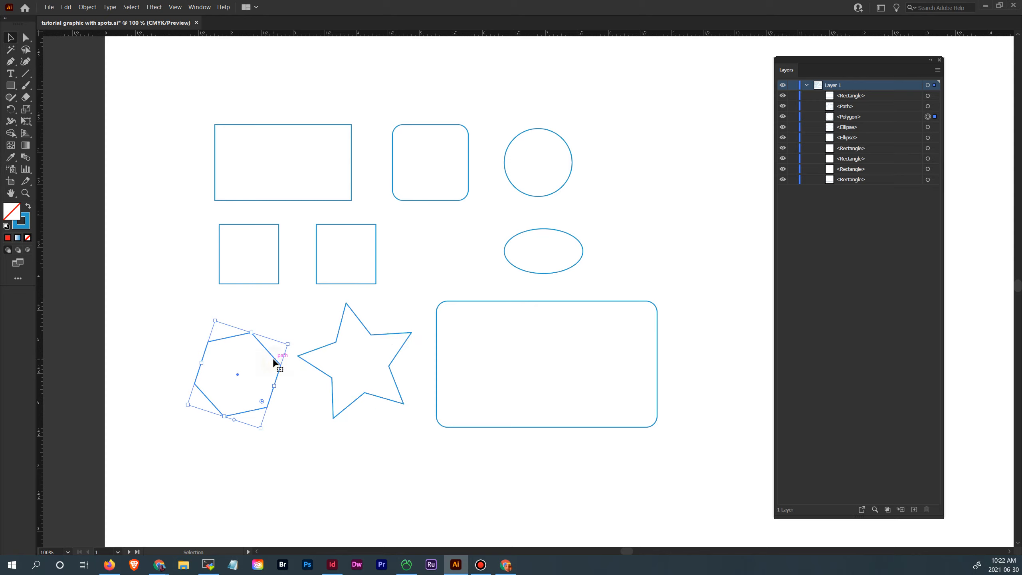
left_click_drag(262, 402, 260, 404)
Create a 3.5 × 2 in rounded rectangle with a 0.25 in corner radius near the top of the artboard.
left_click(20, 87)
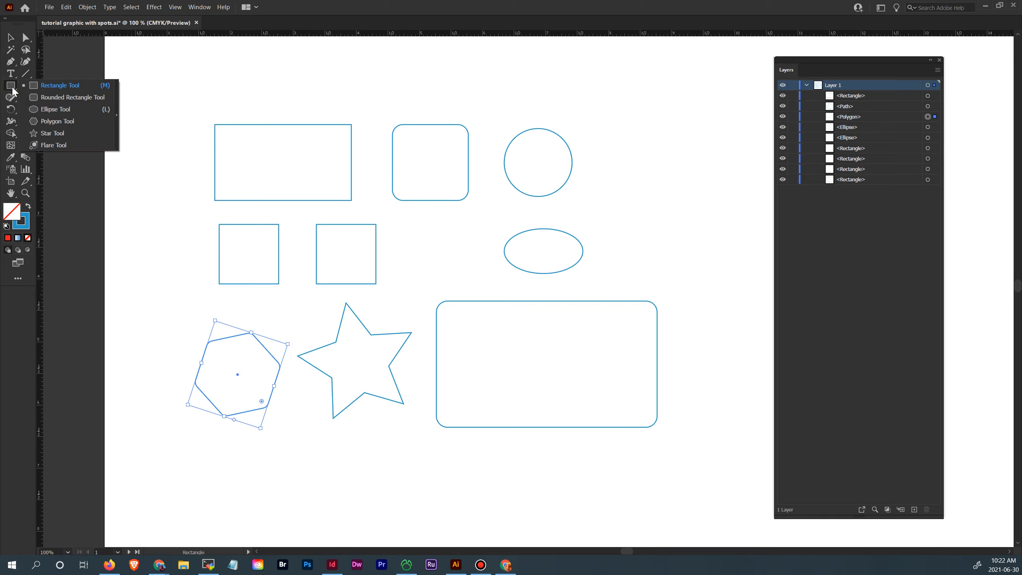
left_click(59, 99)
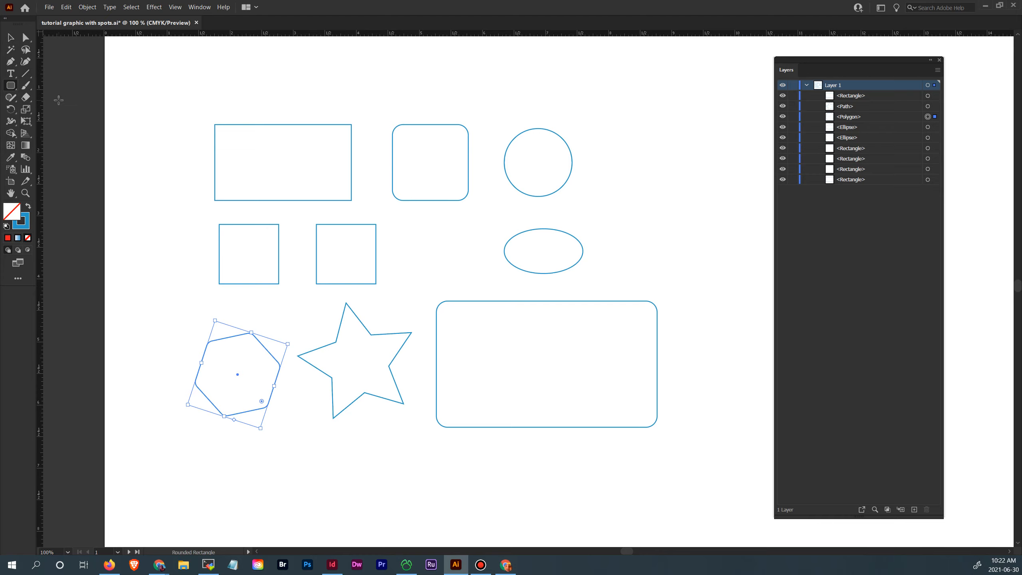
left_click(423, 78)
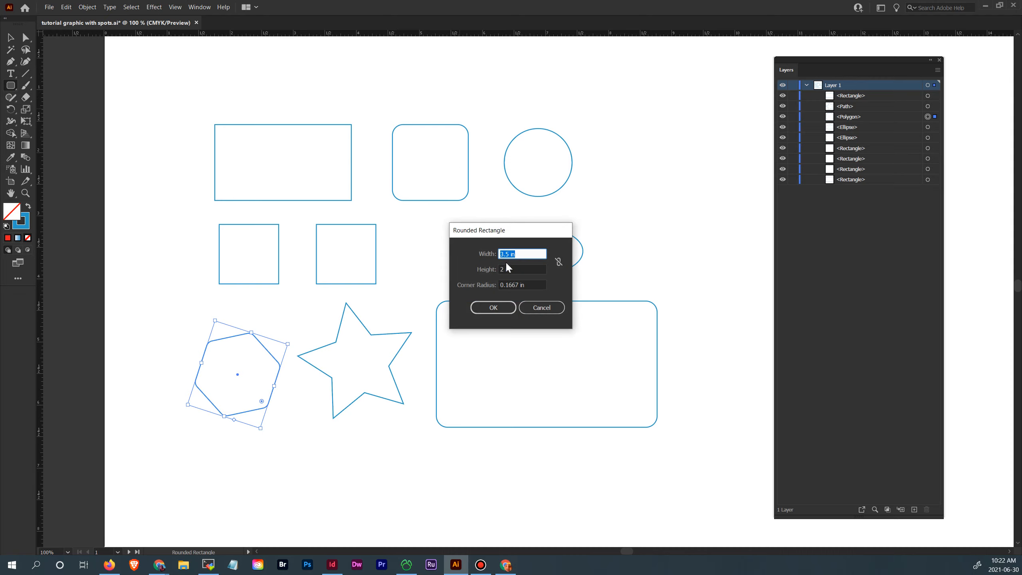
left_click_drag(532, 284, 505, 285)
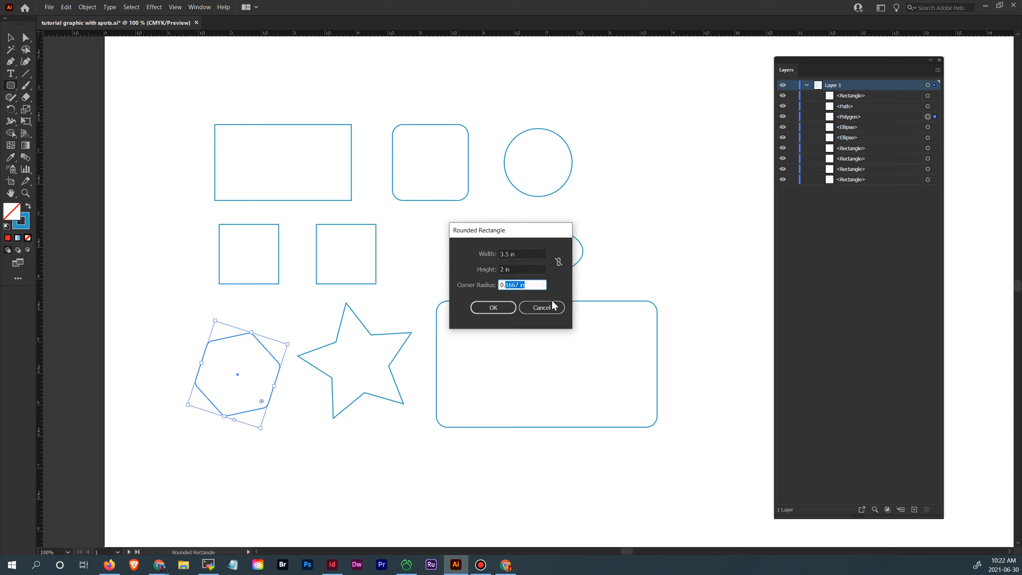
type("25")
left_click(497, 306)
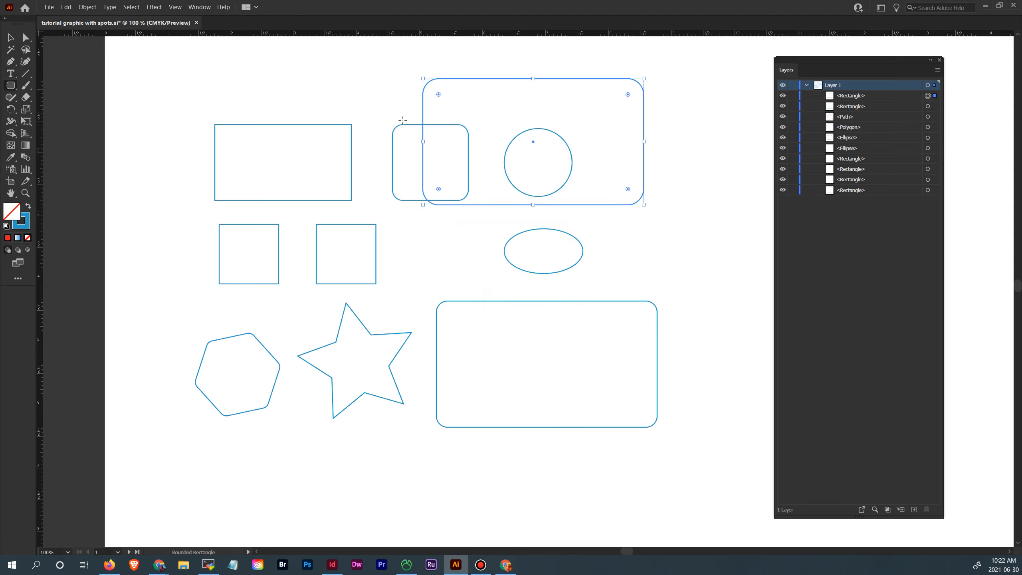
Move the new rounded rectangle directly below the large one and increase the large one's corner rounding to match.
left_click(10, 38)
left_click_drag(533, 144, 545, 499)
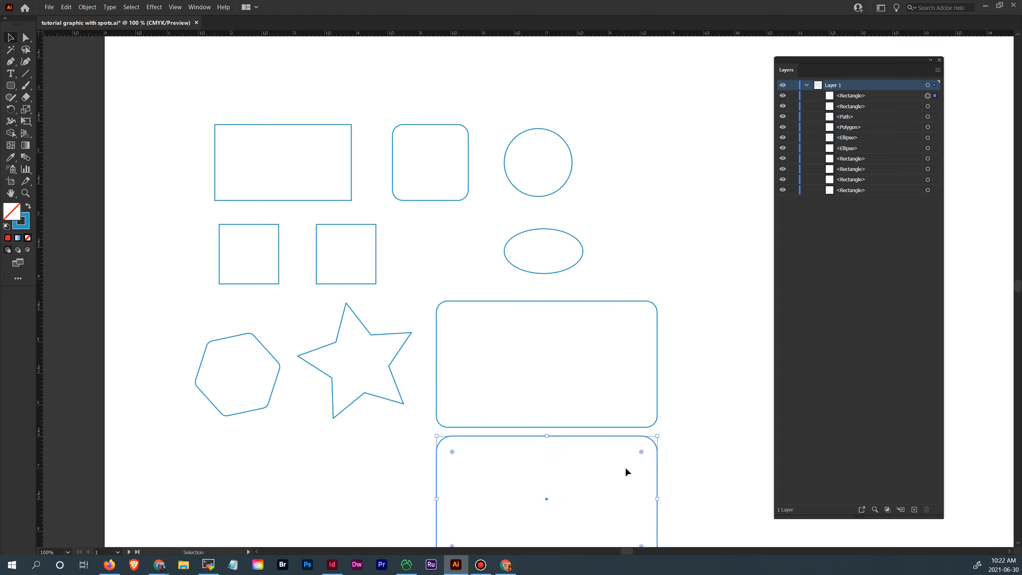
left_click(655, 421)
left_click_drag(645, 416, 639, 412)
left_click(699, 416)
Delete both large rounded rectangles beside the five-pointed star.
scroll(698, 411, "down", 1)
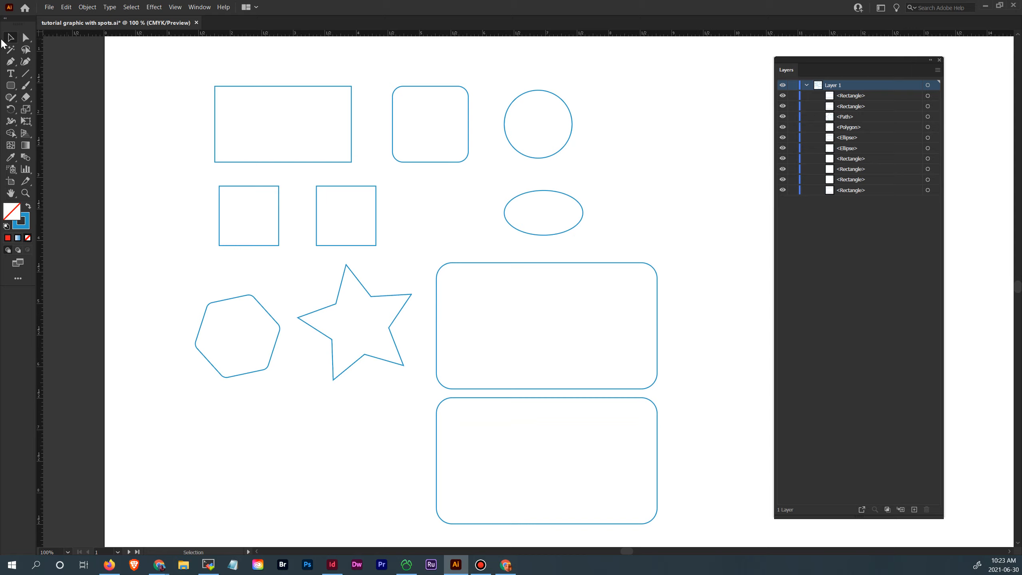
left_click_drag(676, 358, 611, 439)
key("Delete")
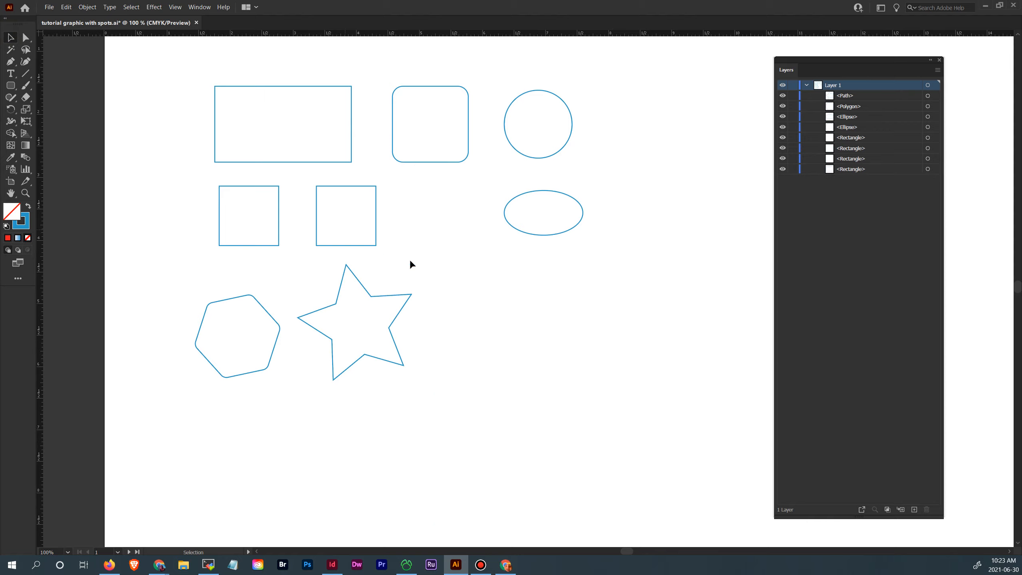
left_click_drag(10, 86, 60, 115)
left_click(468, 279)
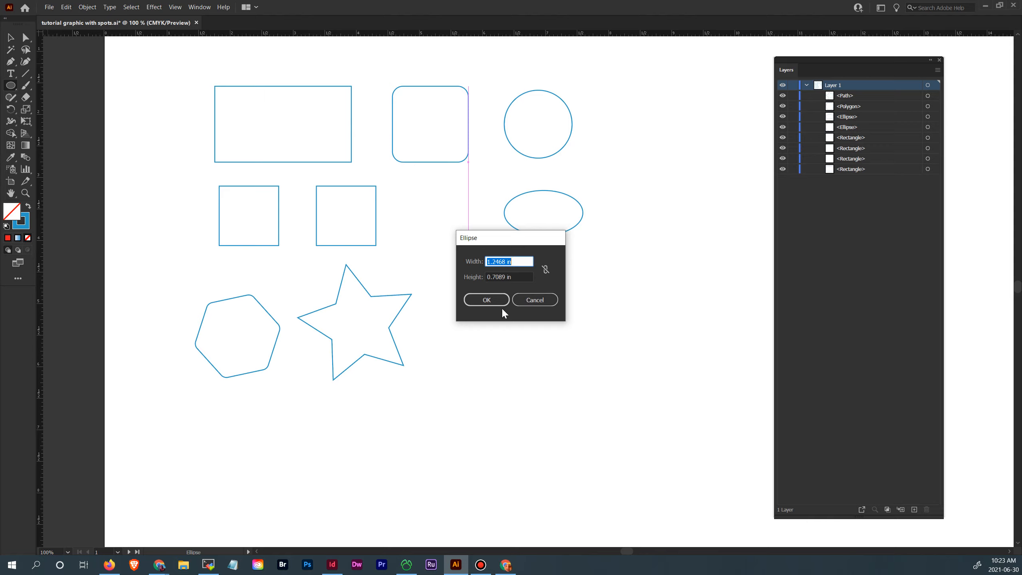
left_click(534, 300)
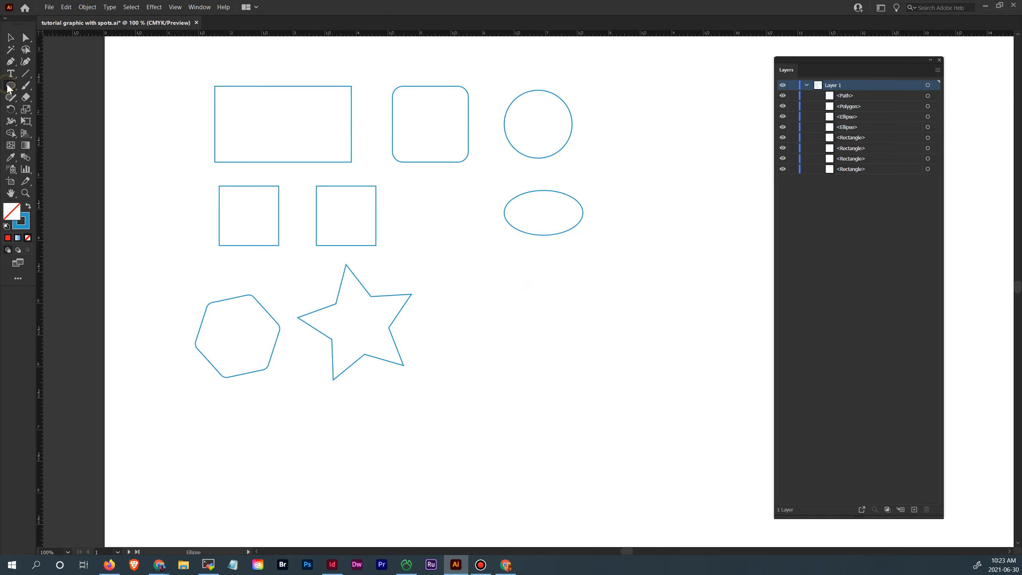
Create a 10-sided polygon with a 1 in radius and place it to the right of the five-pointed star.
left_click(11, 86)
left_click(40, 119)
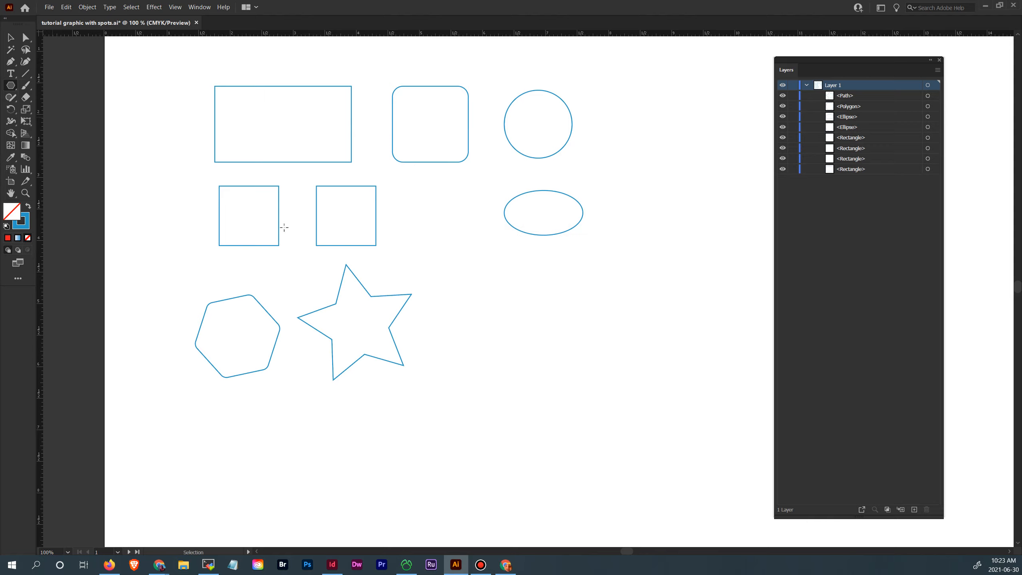
left_click(475, 298)
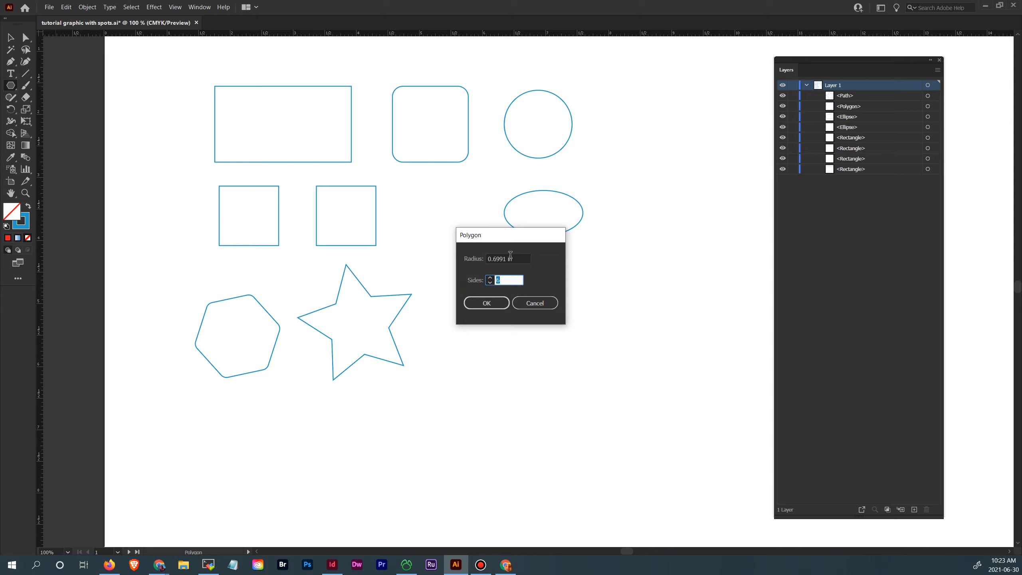
key("shift+Tab")
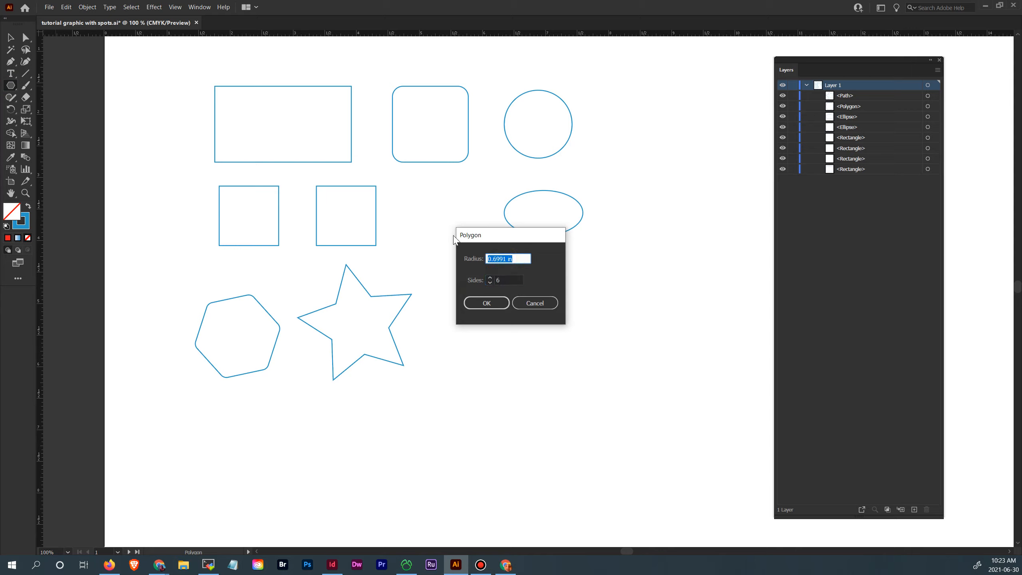
type("1")
key("Tab")
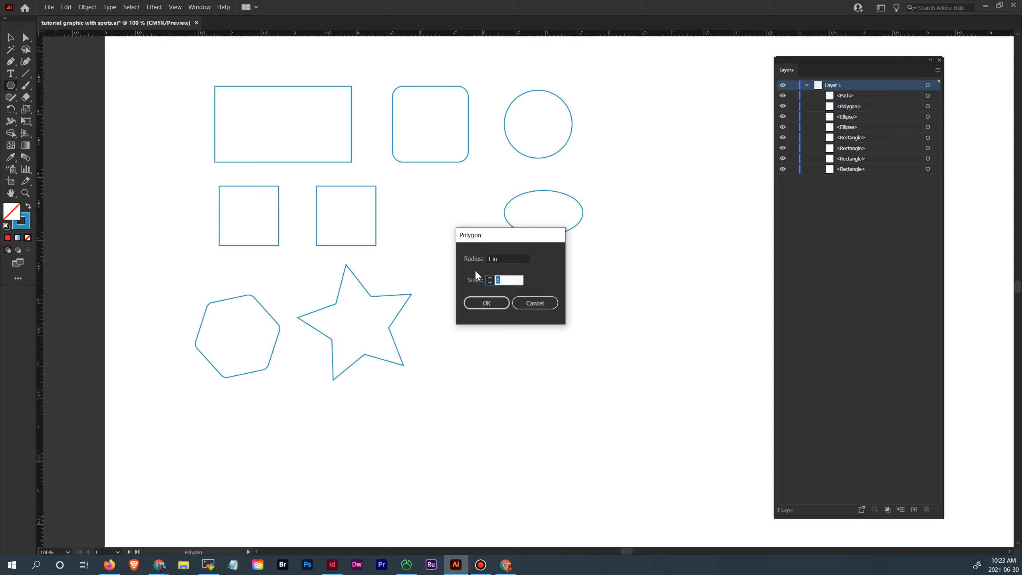
left_click(486, 303)
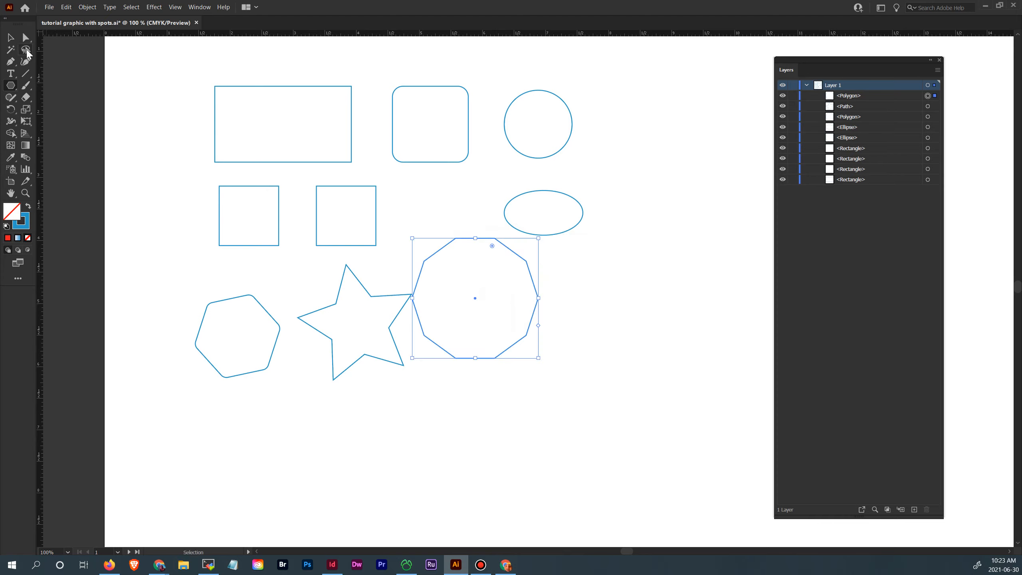
left_click(11, 38)
left_click_drag(474, 296, 502, 336)
left_click(633, 358)
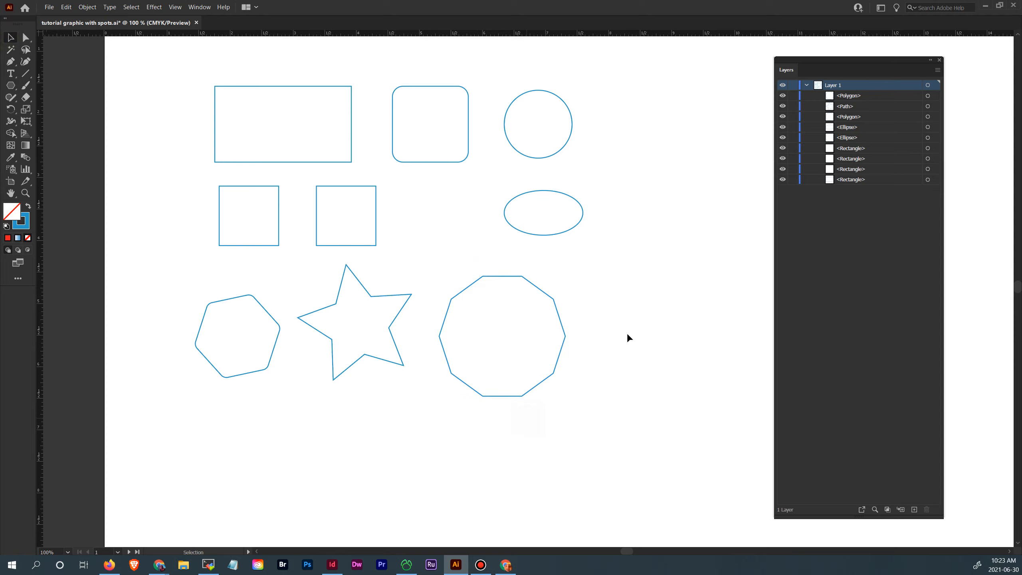
Try the decagon's live corner widget, and move the shape beneath the hexagon.
left_click(559, 315)
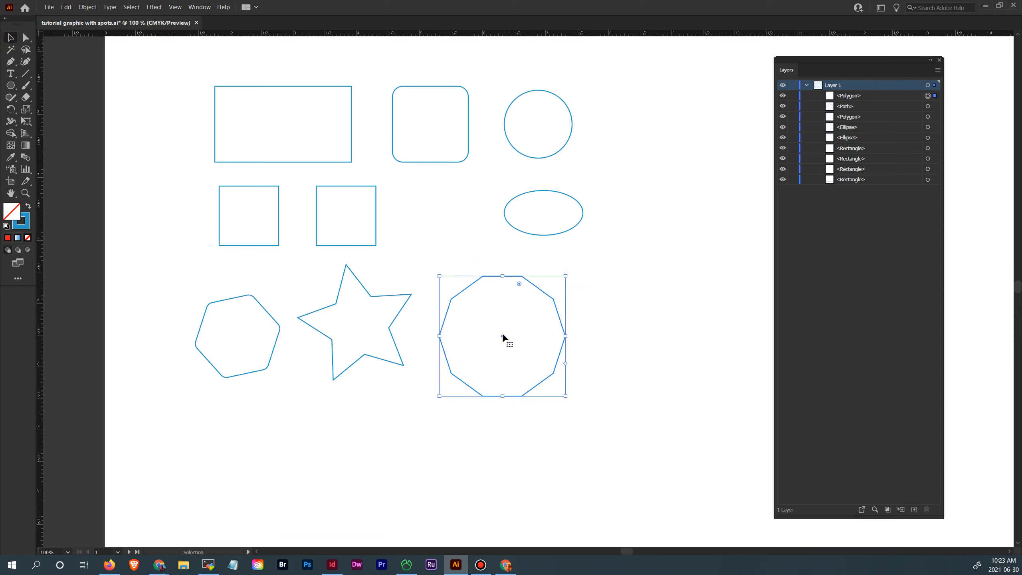
left_click_drag(502, 334, 489, 320)
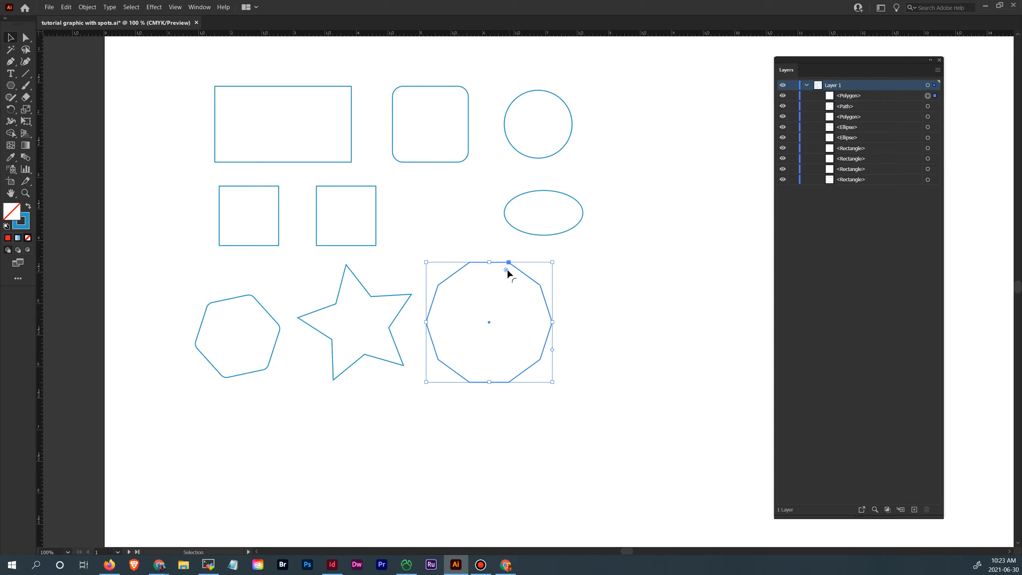
left_click_drag(508, 272, 529, 262)
left_click_drag(489, 322, 227, 453)
left_click(395, 406)
Create a 20-point star with both Radius 1 and Radius 2 set to 1 in, right of the five-pointed star.
left_click(10, 86)
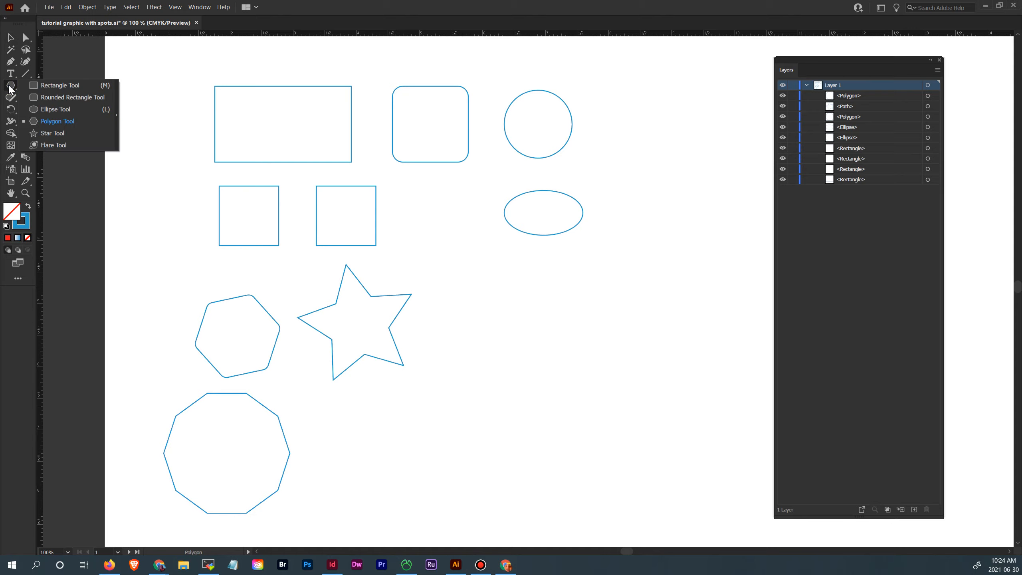
left_click(57, 131)
left_click(478, 327)
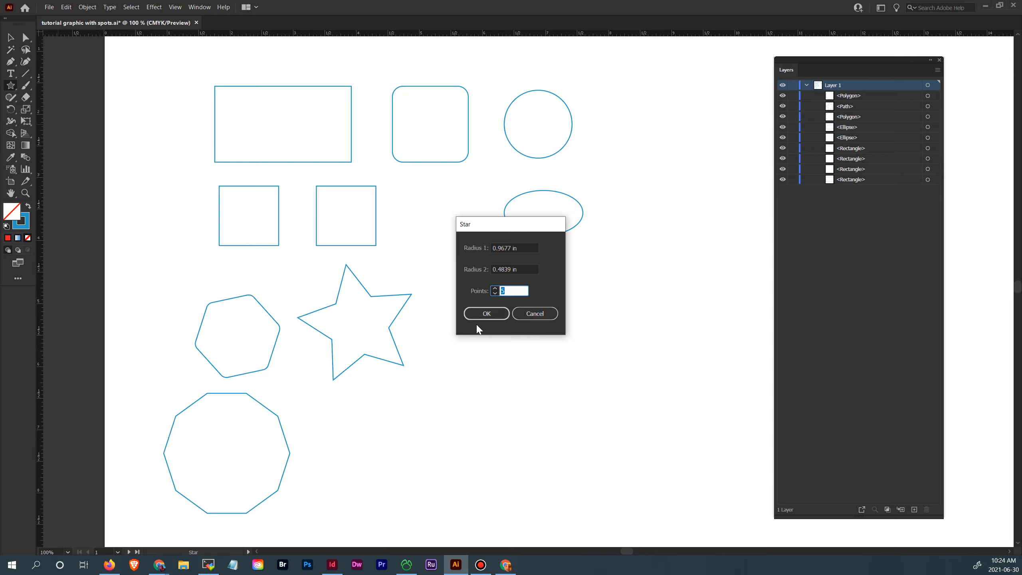
type("20")
key("Tab")
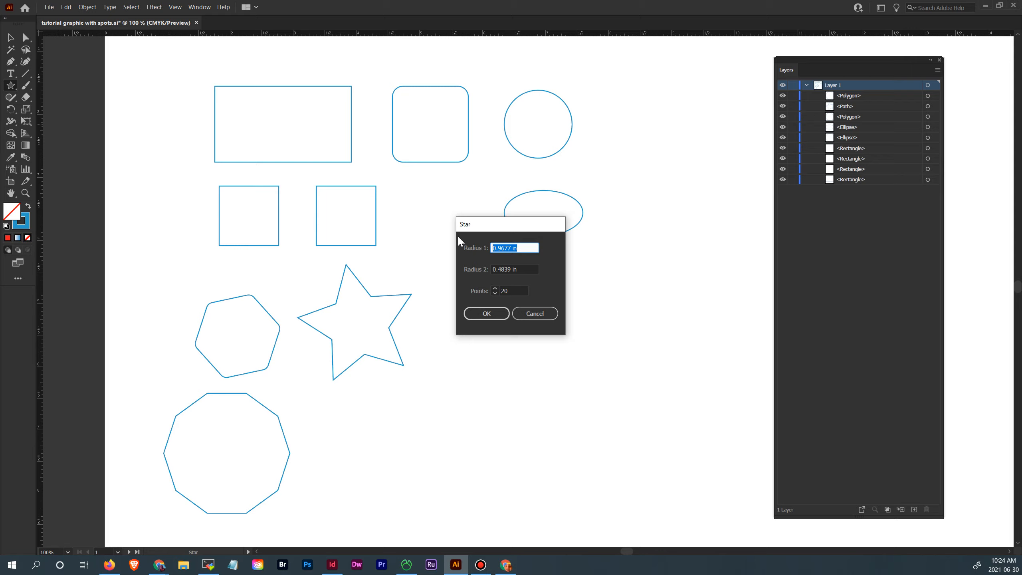
type("1")
key("Tab")
type("1")
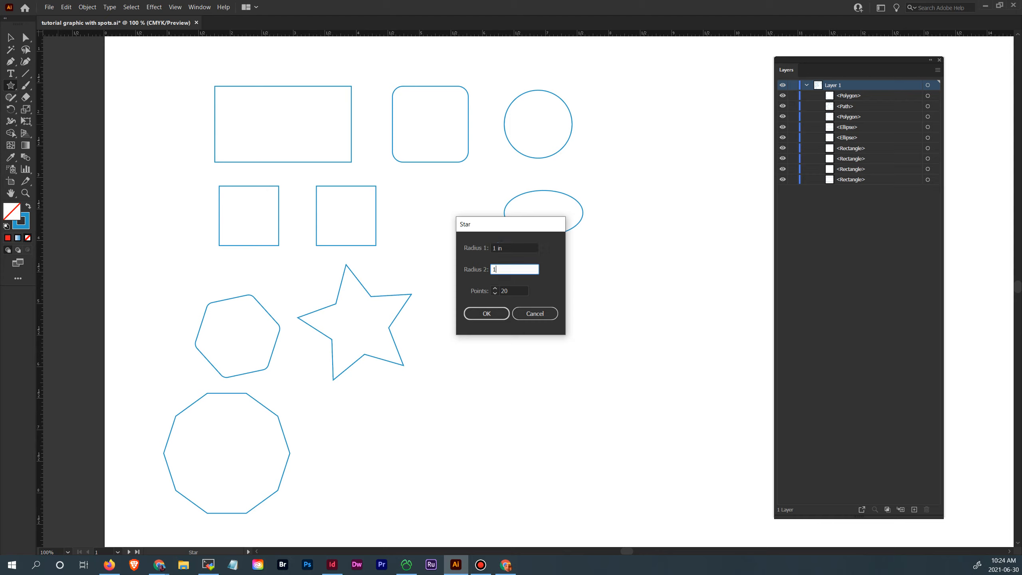
left_click(496, 318)
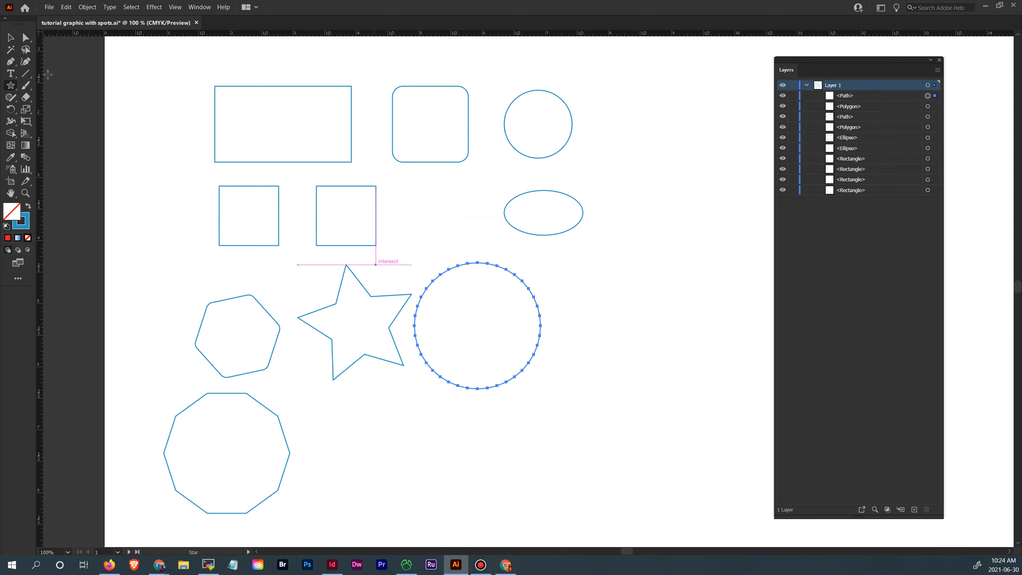
Replace the circle-like star with a spiky 20-point one, keeping Radius 1 at 1 in and using a smaller Radius 2.
left_click(10, 38)
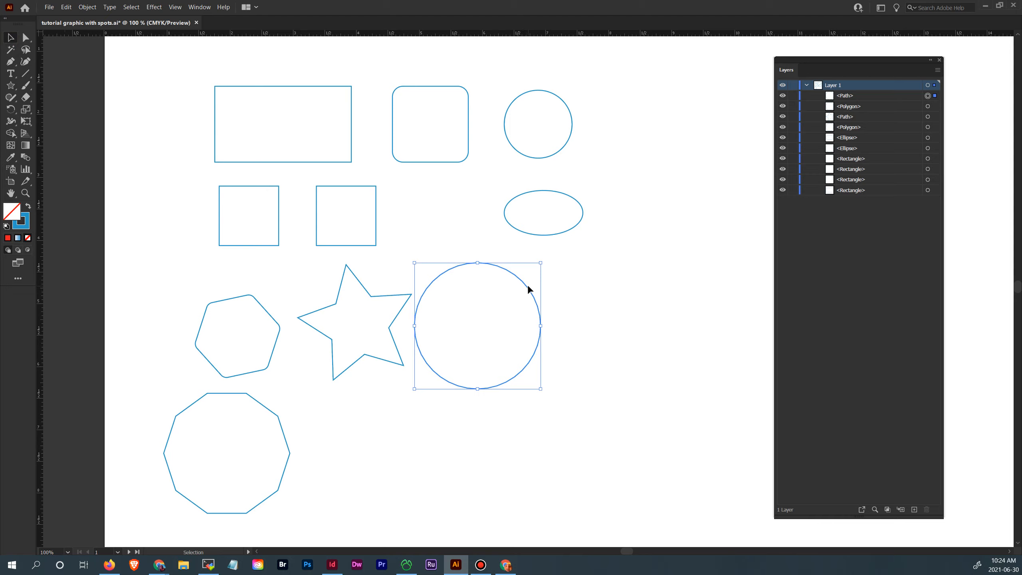
key("Delete")
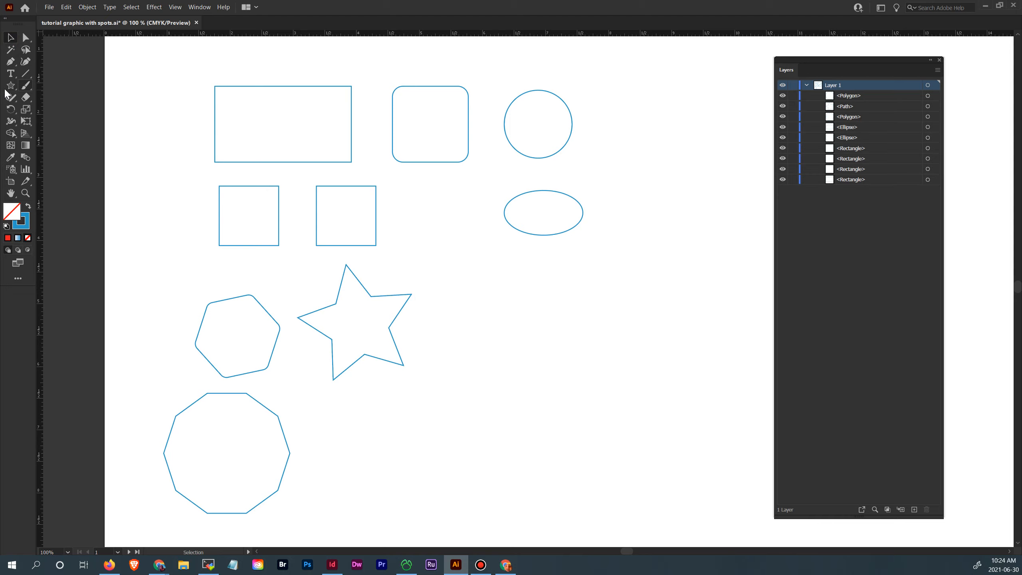
left_click(11, 85)
left_click(482, 318)
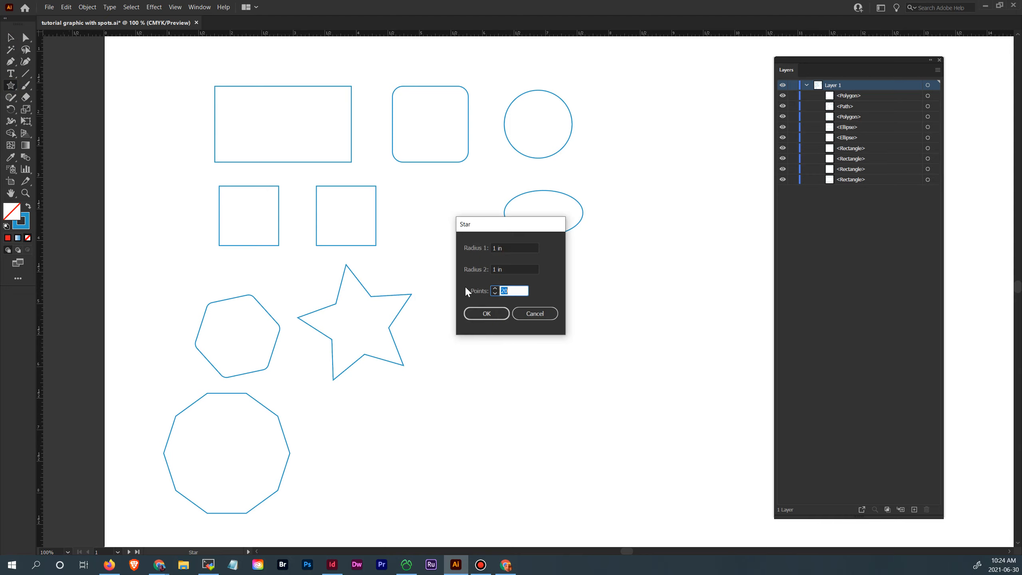
double_click(495, 269)
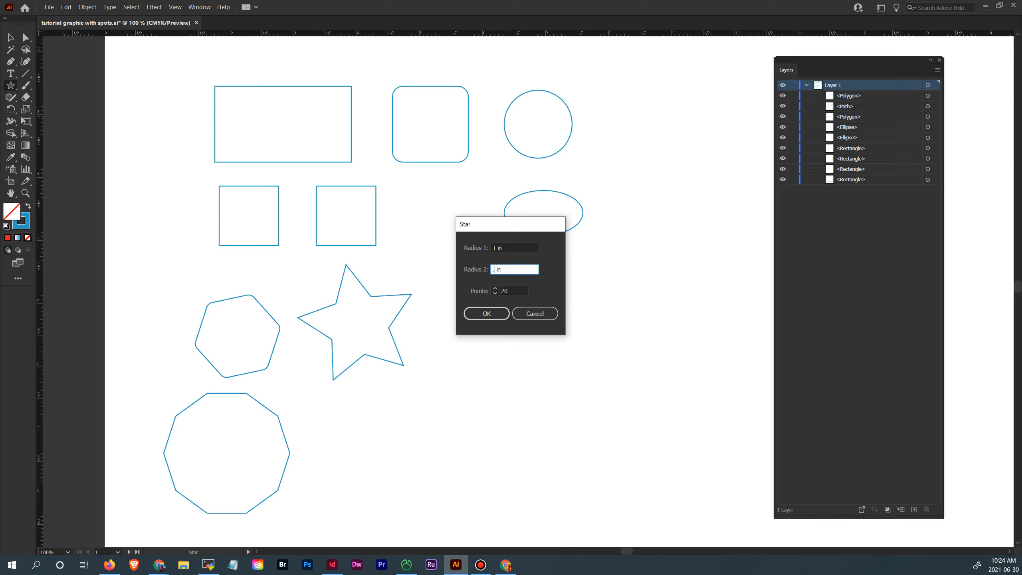
left_click(501, 308)
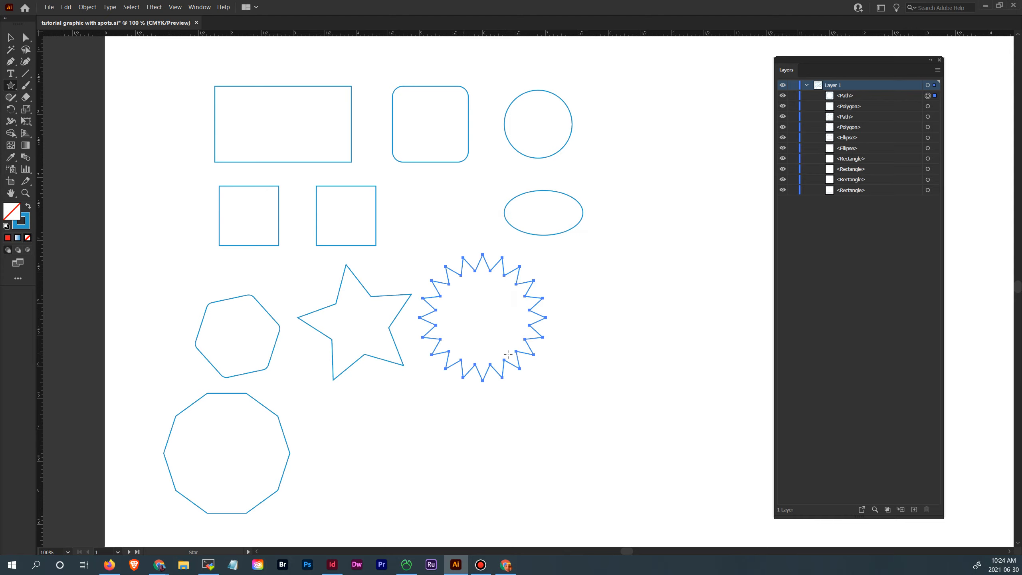
key("v")
left_click(690, 308)
double_click(538, 315)
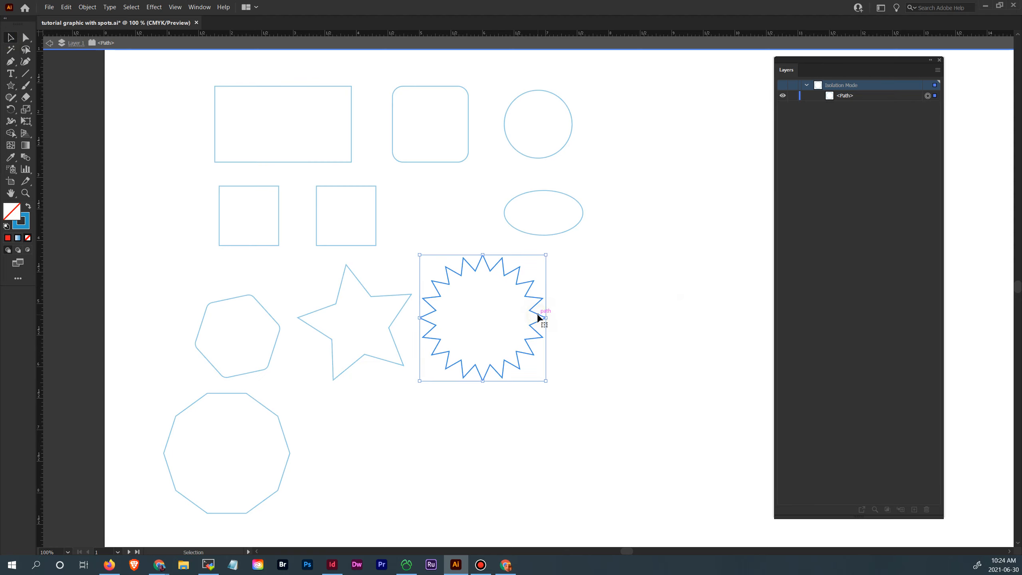
right_click(538, 318)
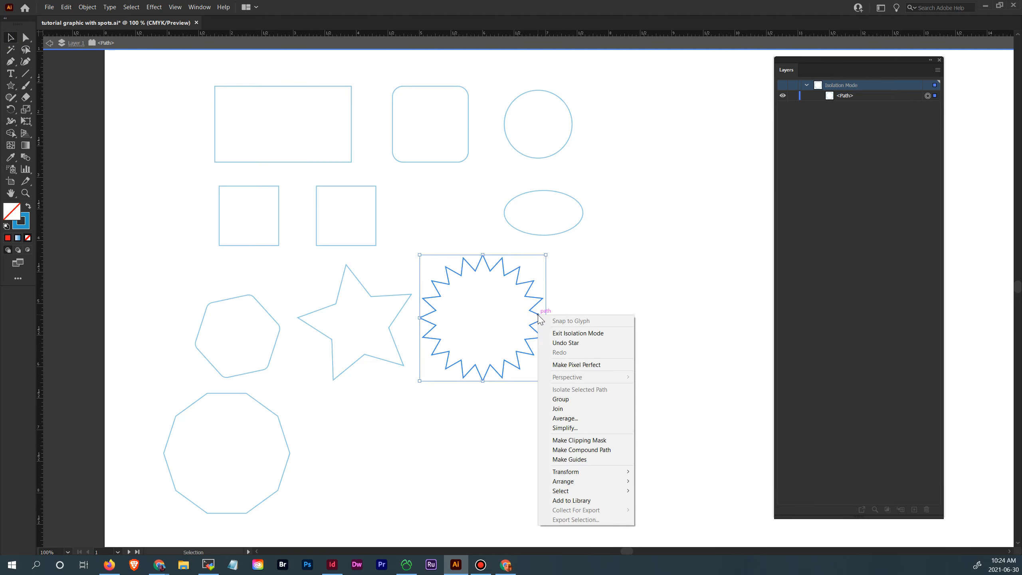
left_click(574, 295)
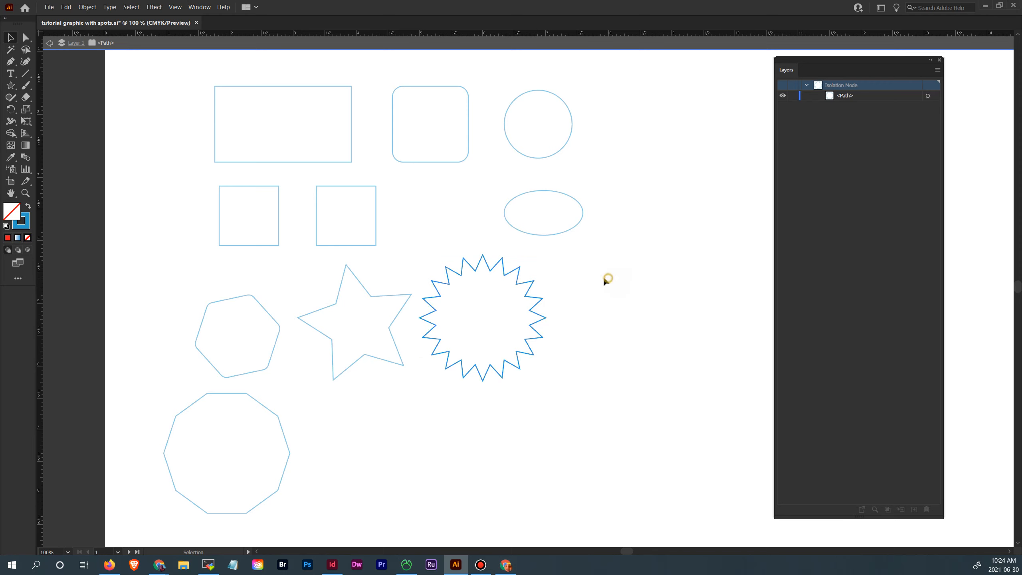
left_click(73, 43)
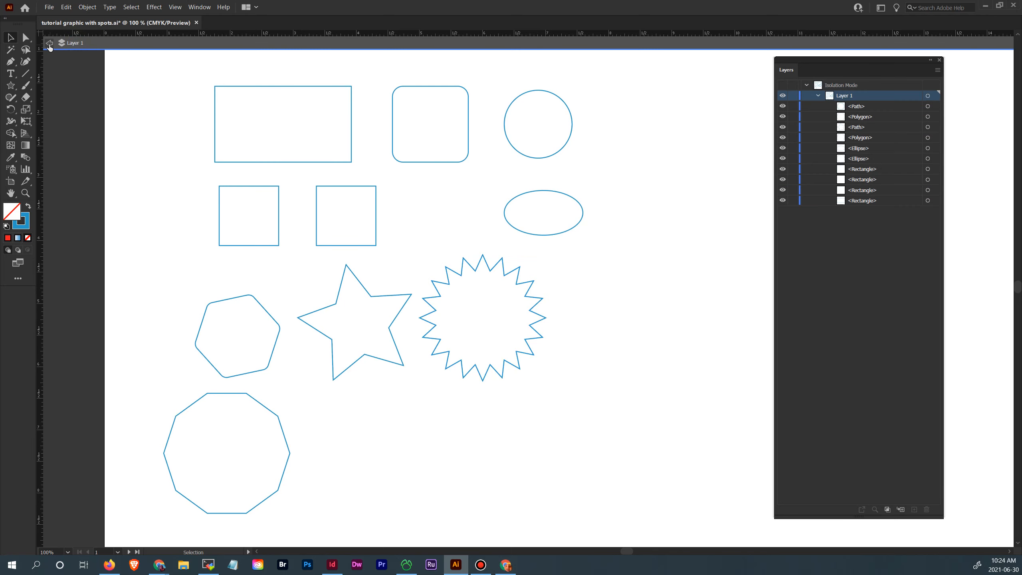
Move the 20-point star further right, away from the five-pointed star, and highlight its path entry in the layer list.
left_click(530, 289)
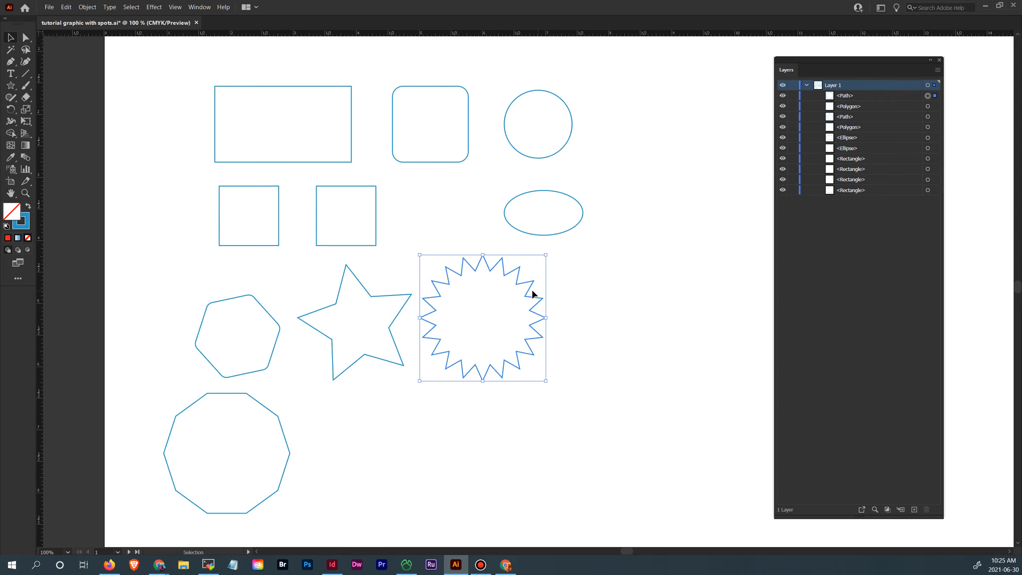
left_click_drag(525, 283, 580, 293)
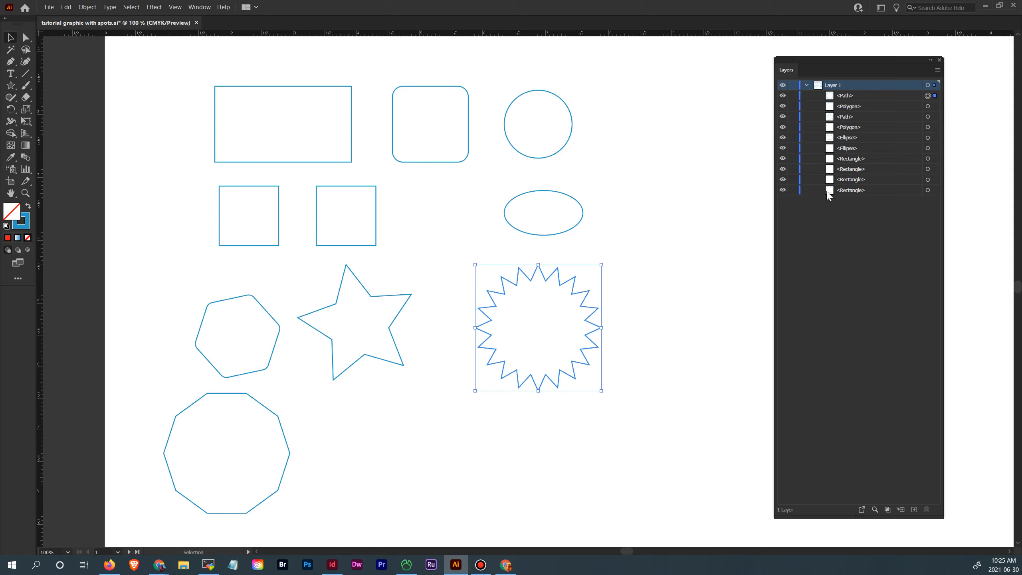
left_click(848, 96)
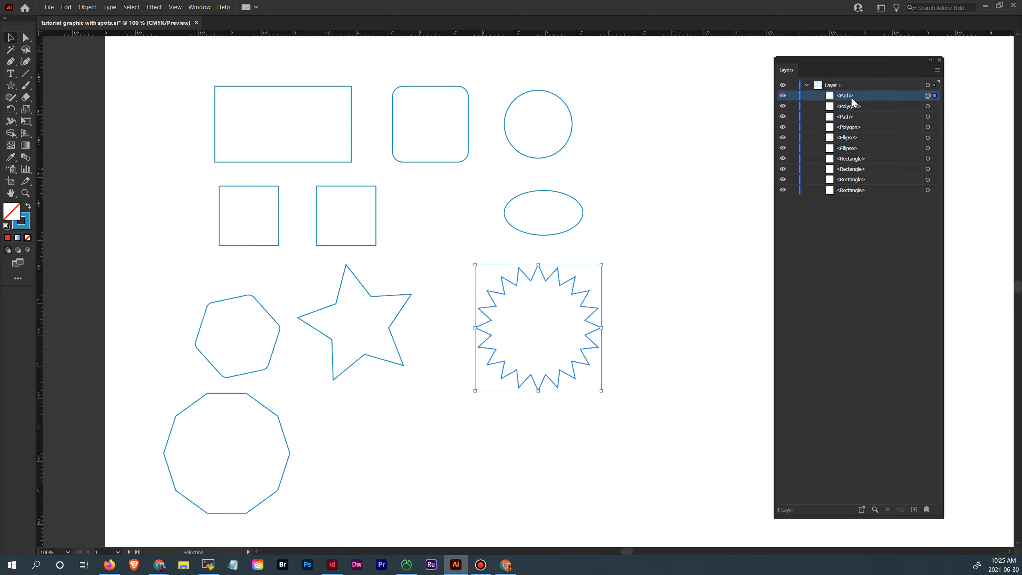
Highlight the five-pointed star's path entry in the layer list, and move the star slightly right and down.
left_click(850, 116)
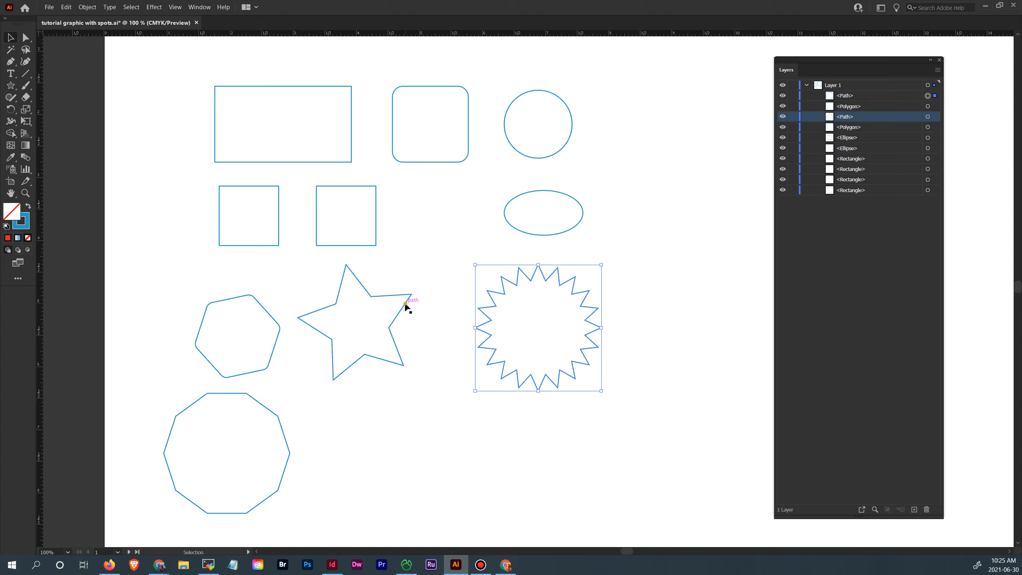
left_click_drag(406, 301, 418, 307)
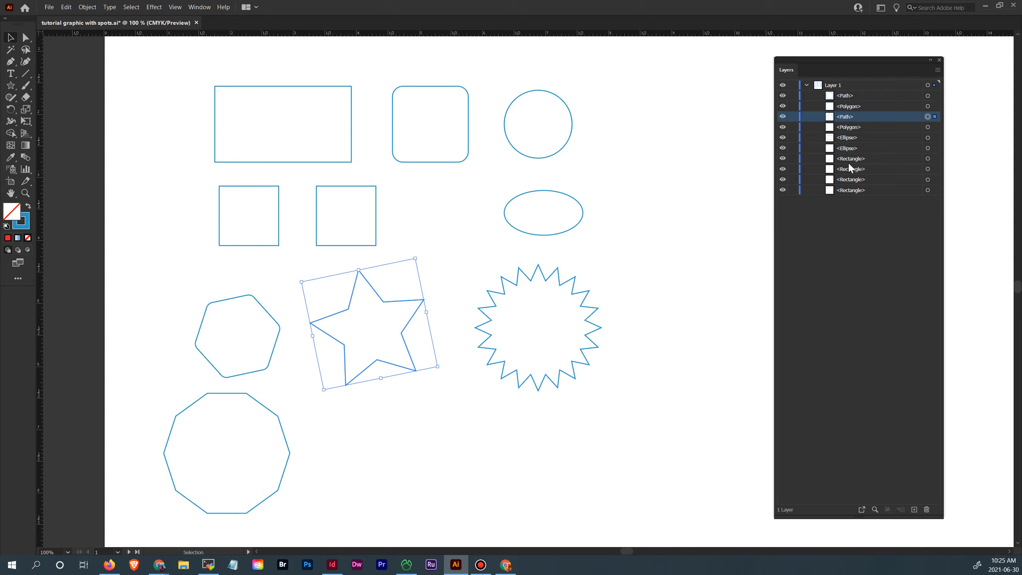
left_click(277, 343)
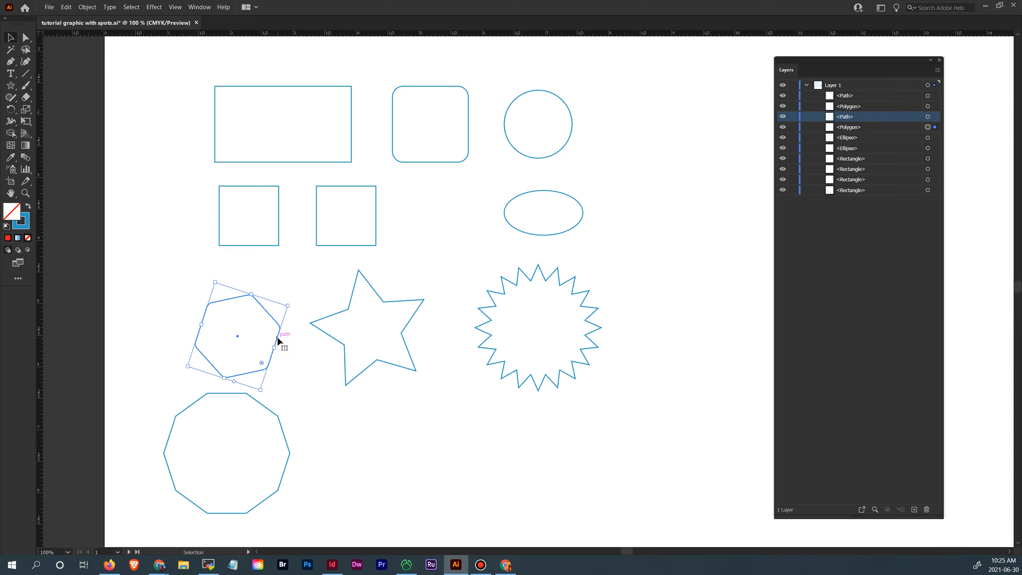
Round all the corners of the 20-point star together with its live corner widgets.
left_click_drag(548, 308, 591, 312)
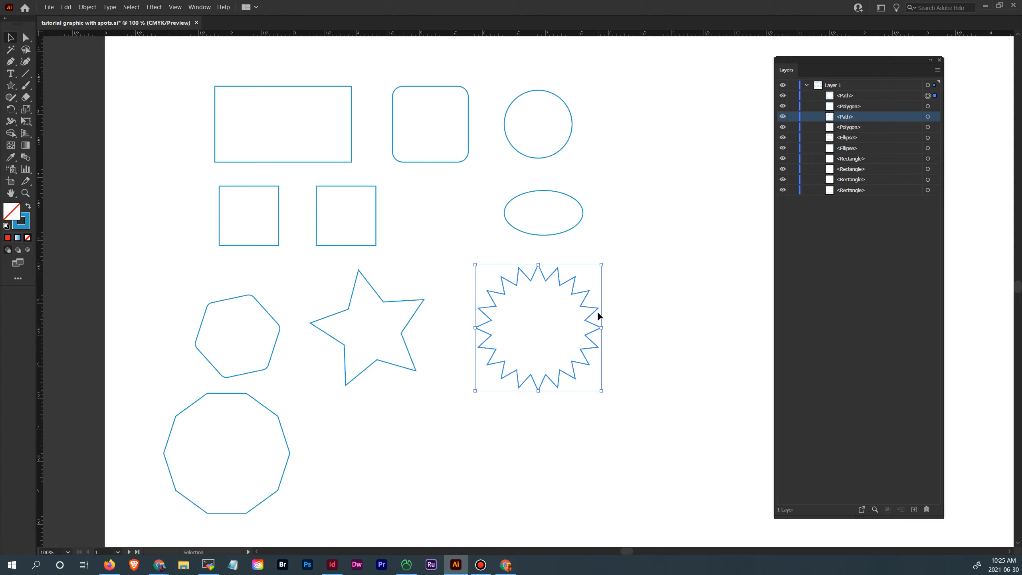
left_click(26, 37)
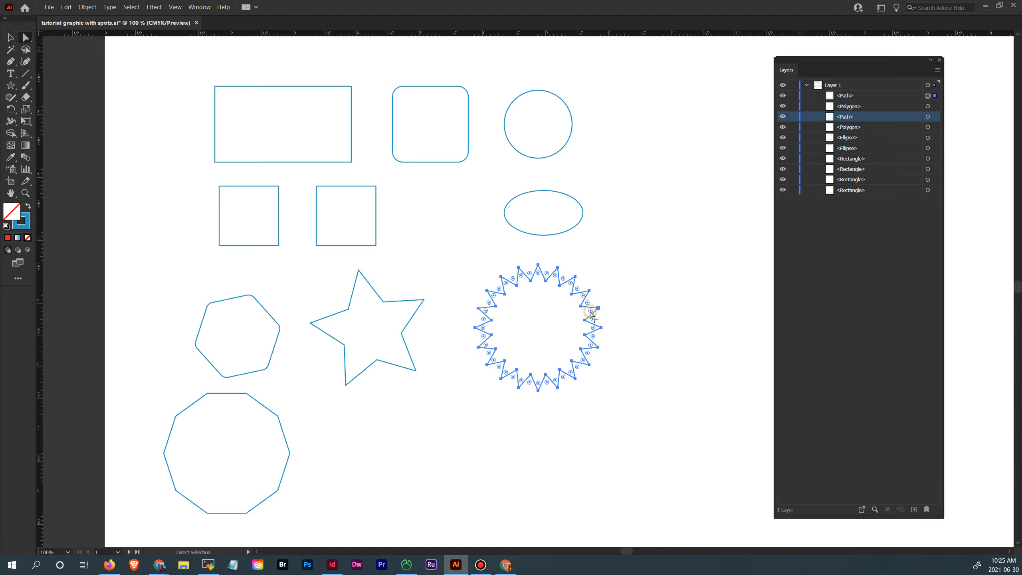
left_click_drag(591, 314, 590, 313)
left_click(611, 315)
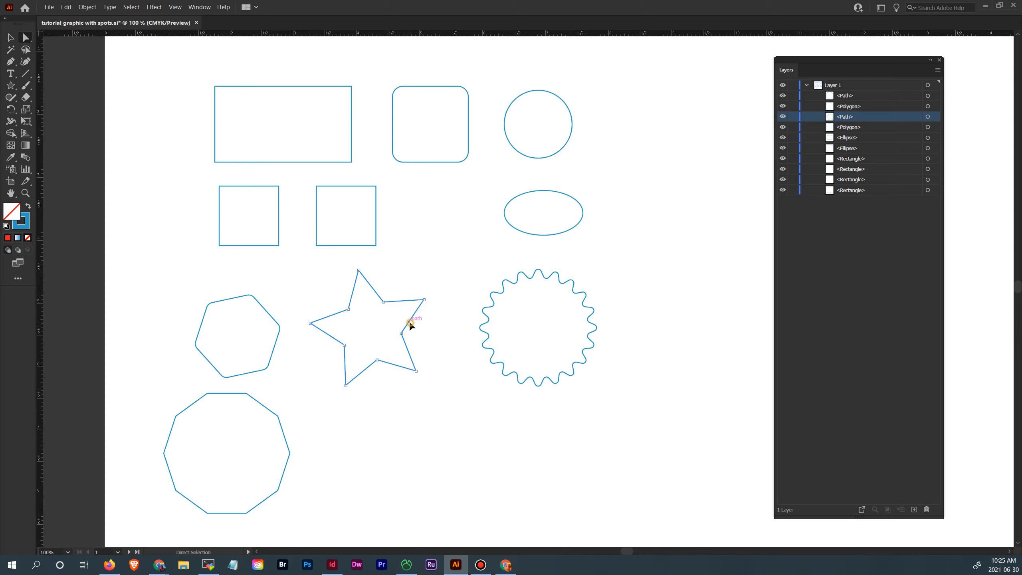
Round only the upper-right and left tips of the five-pointed star with their individual corner widgets.
left_click(409, 300)
left_click(424, 299)
left_click_drag(417, 304, 407, 309)
left_click_drag(311, 322, 328, 325)
Stretch the star's rounded left tip into a longer curve by extending both of its direction handles outward.
left_click(24, 193)
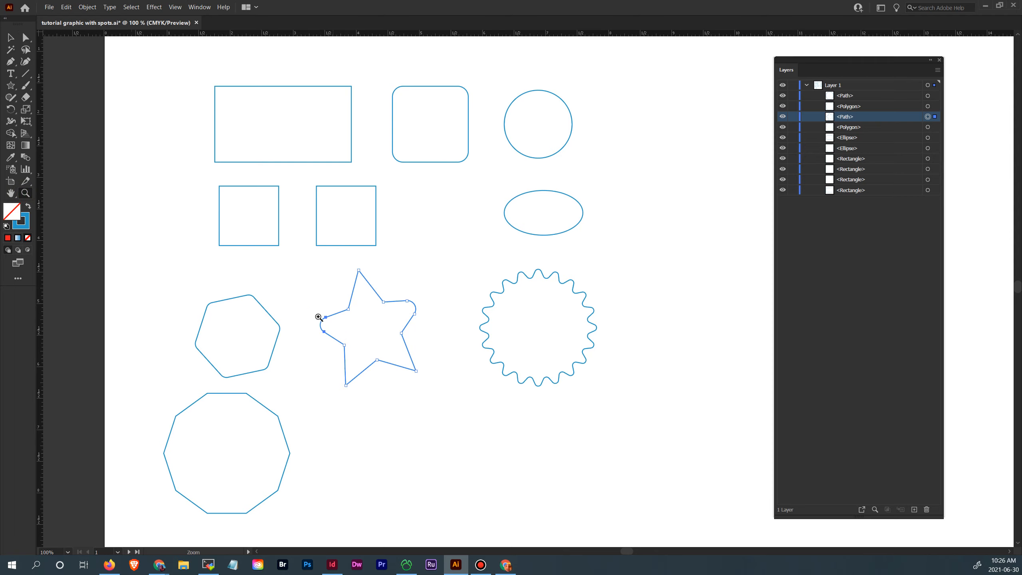
left_click_drag(311, 301, 478, 388)
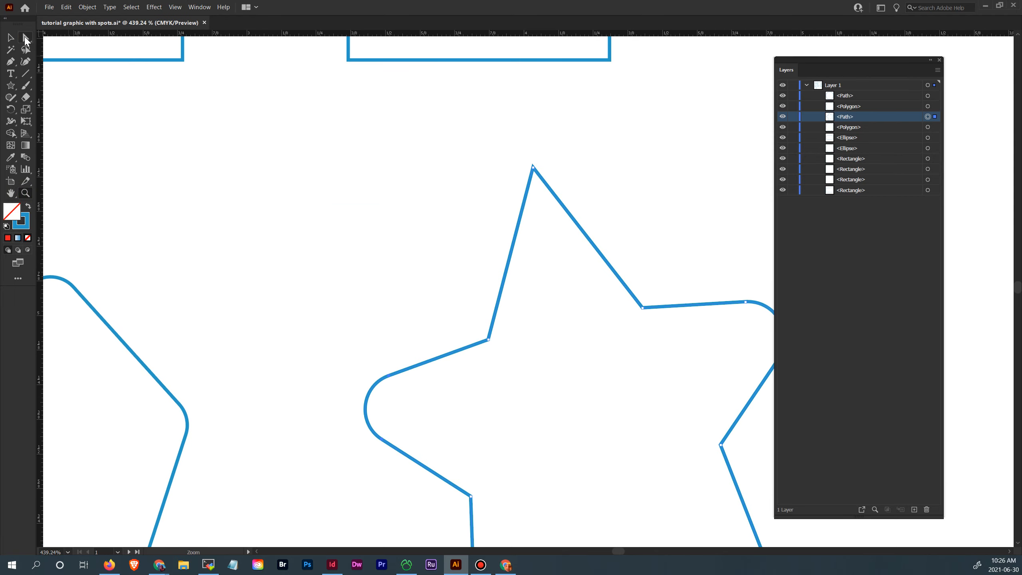
left_click(26, 38)
left_click(487, 341)
left_click(390, 376)
left_click_drag(361, 387, 269, 393)
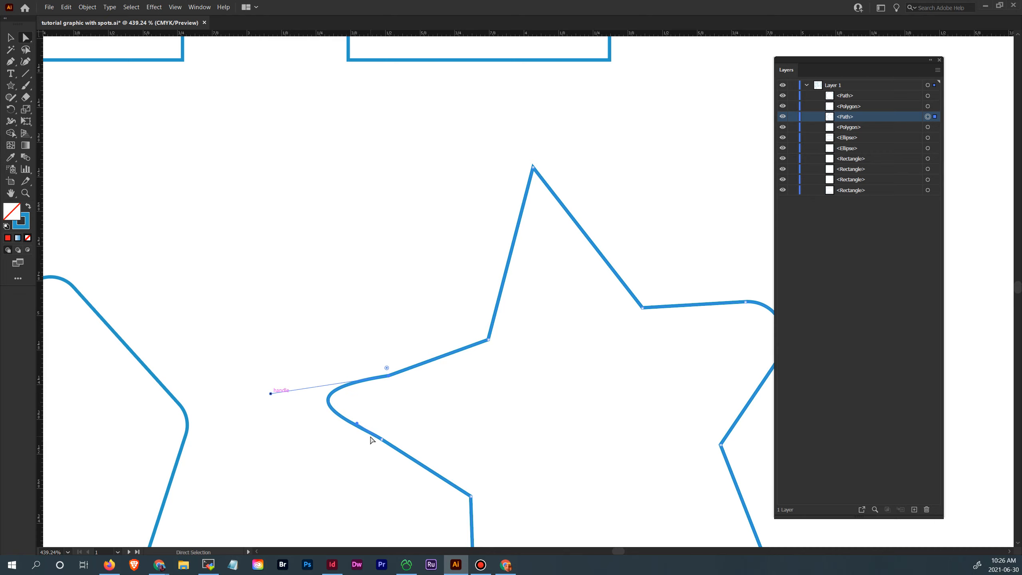
left_click_drag(357, 424, 285, 429)
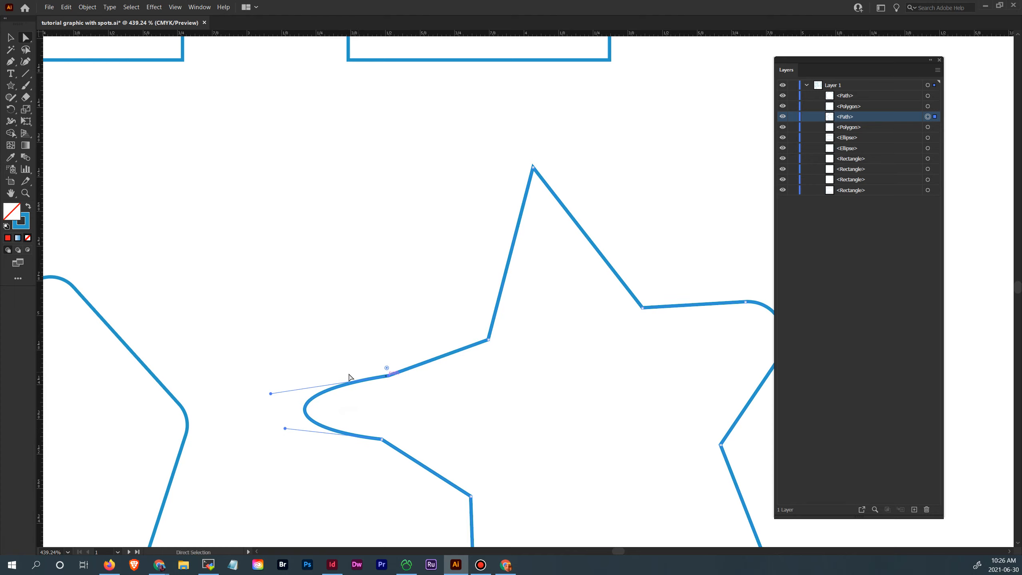
Round the corner at the lower end of the star's left tip, and bend the short curve there upward.
left_click(381, 439)
left_click_drag(379, 448, 368, 473)
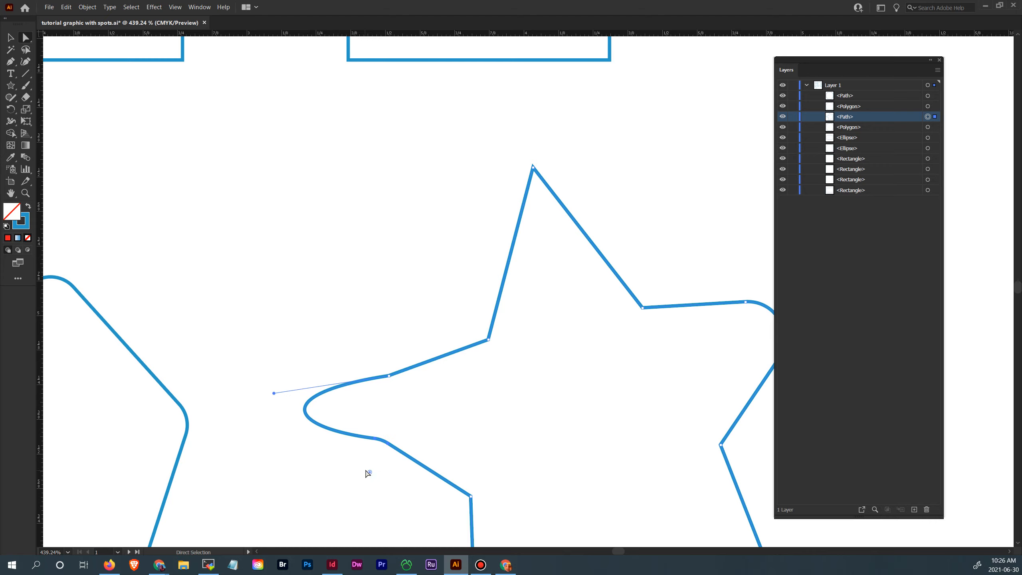
left_click(388, 445)
key("ctrl+plus")
key("ctrl+plus")
key("ctrl+equal")
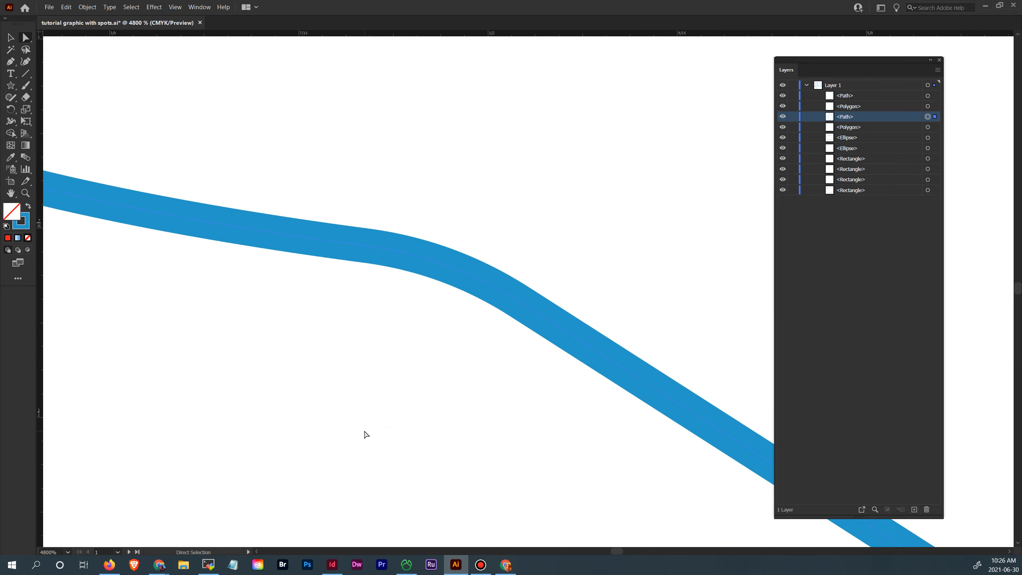
left_click_drag(475, 274, 466, 235)
Examine the anchor points and direction handles of the star's rounded upper-right tip.
key("ctrl+minus")
key("ctrl+minus")
key("ctrl+minus")
key("ctrl+minus")
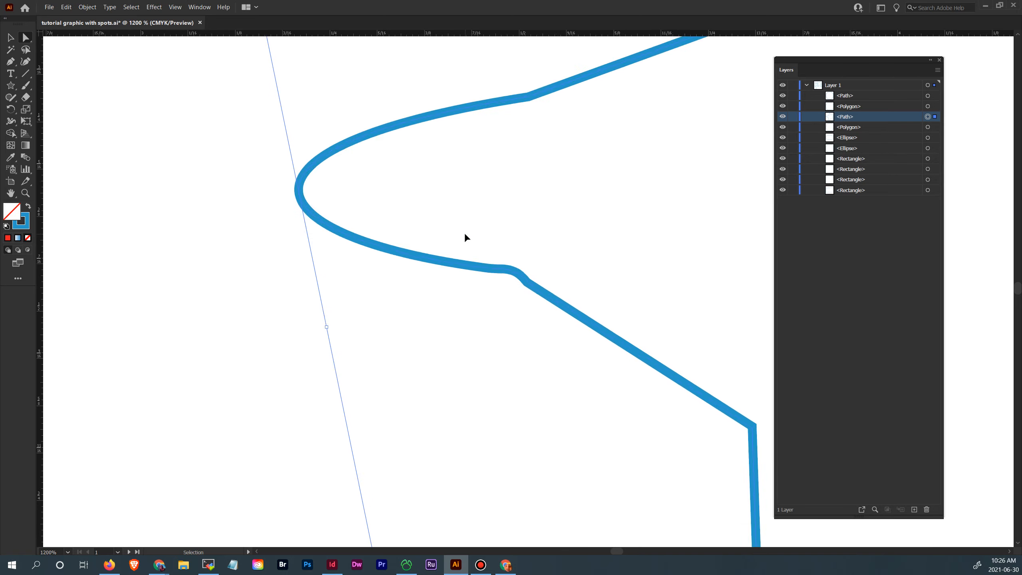
key("ctrl+minus")
key("ctrl+minus")
key("ctrl+minus")
key("ctrl+minus")
key("space")
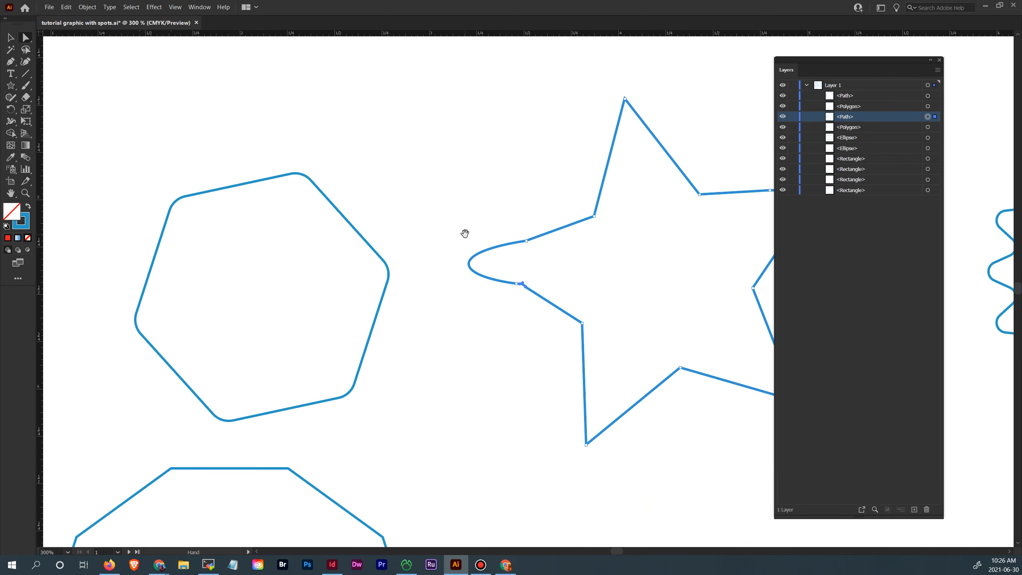
left_click_drag(659, 272, 577, 270)
left_click_drag(638, 285, 539, 284)
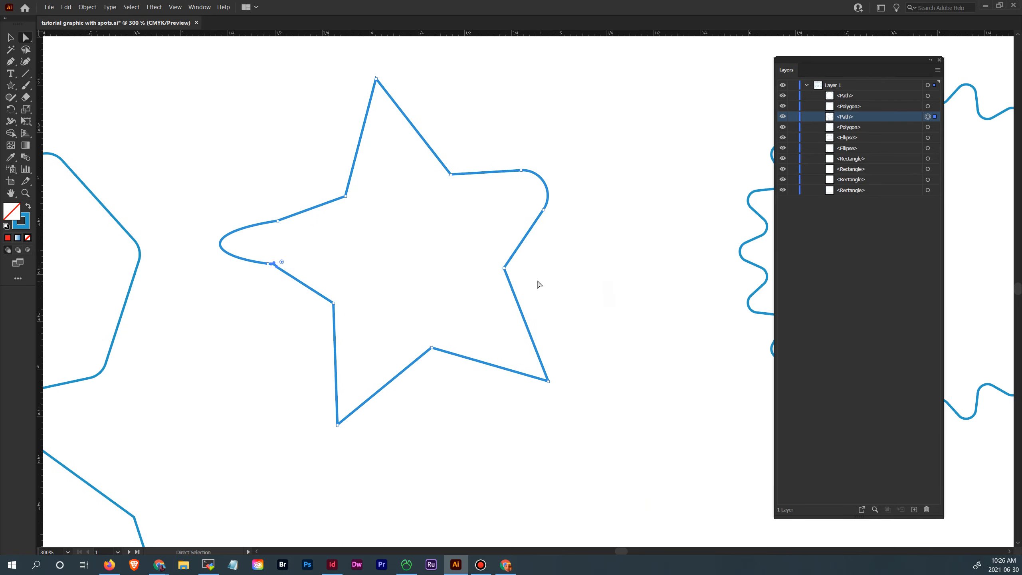
left_click(505, 268)
left_click(543, 209)
key("space")
left_click_drag(647, 224, 517, 229)
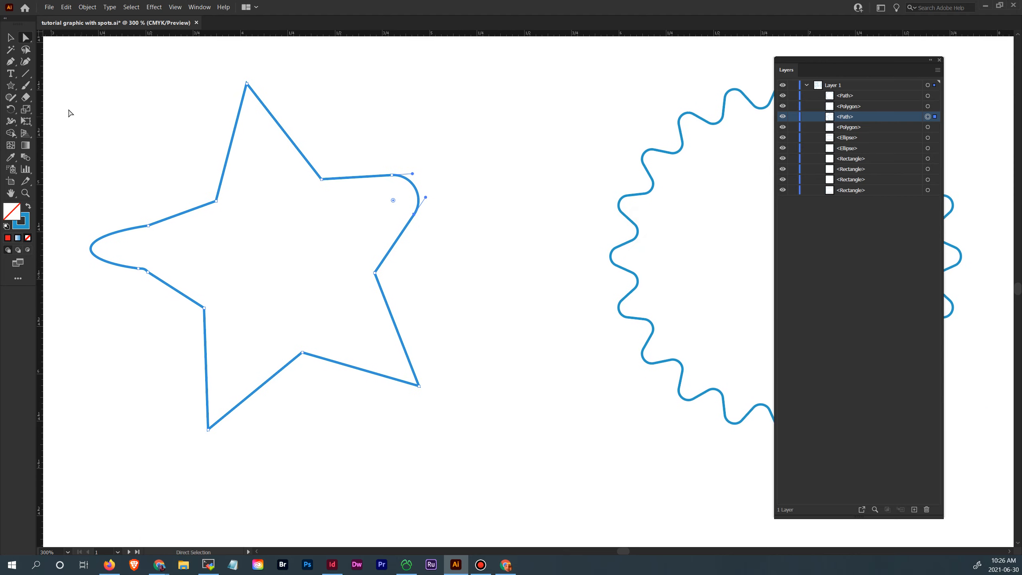
Activate the Pen tool for drawing in the empty area right of the circle and ellipse.
left_click(15, 64)
key("space")
left_click_drag(511, 188, 394, 285)
key("ctrl+minus")
key("ctrl+minus")
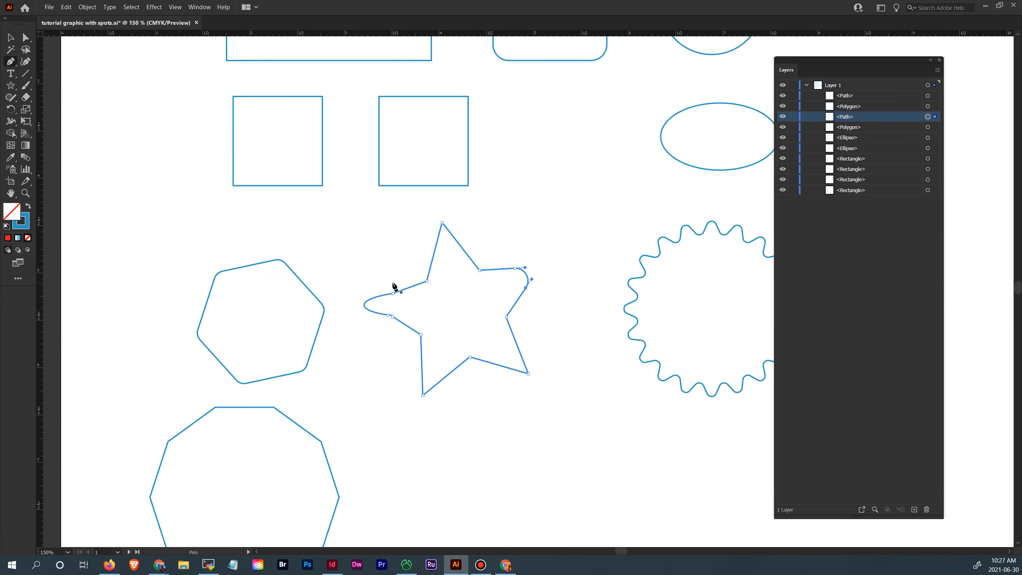
key("space")
left_click_drag(594, 254, 379, 299)
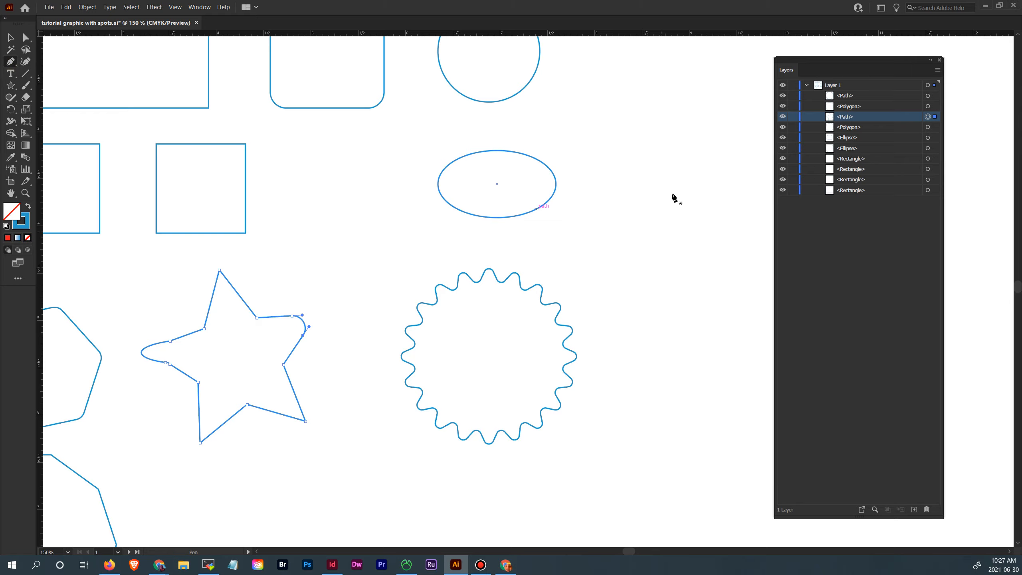
left_click_drag(669, 180, 429, 342)
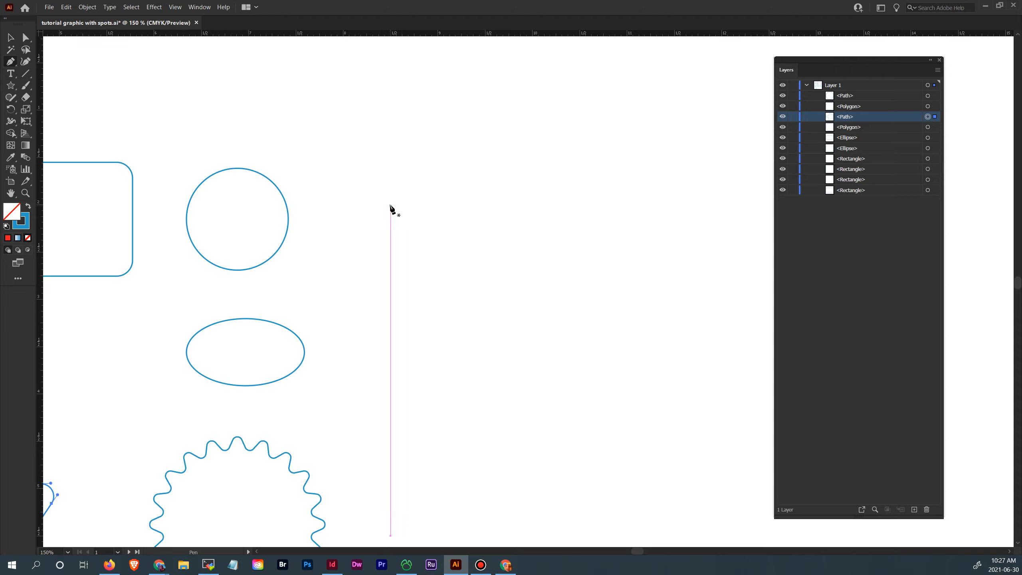
left_click(390, 206)
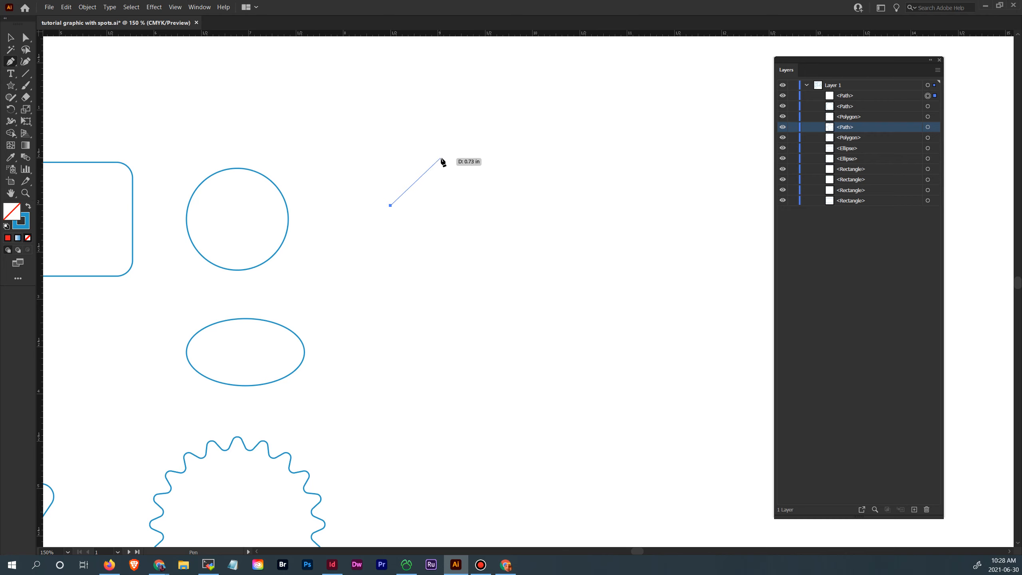
left_click(175, 6)
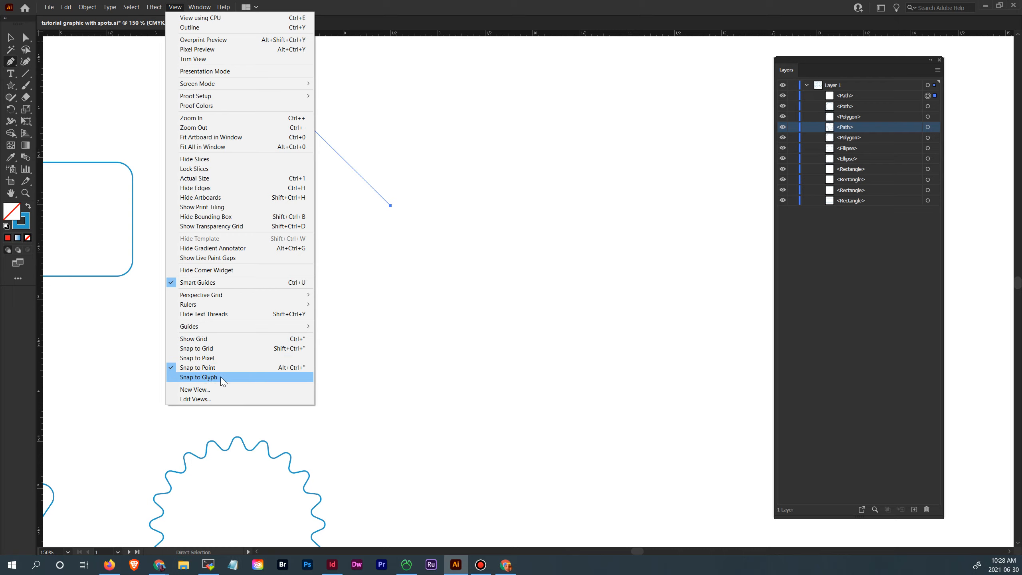
left_click(398, 217)
left_click(383, 214)
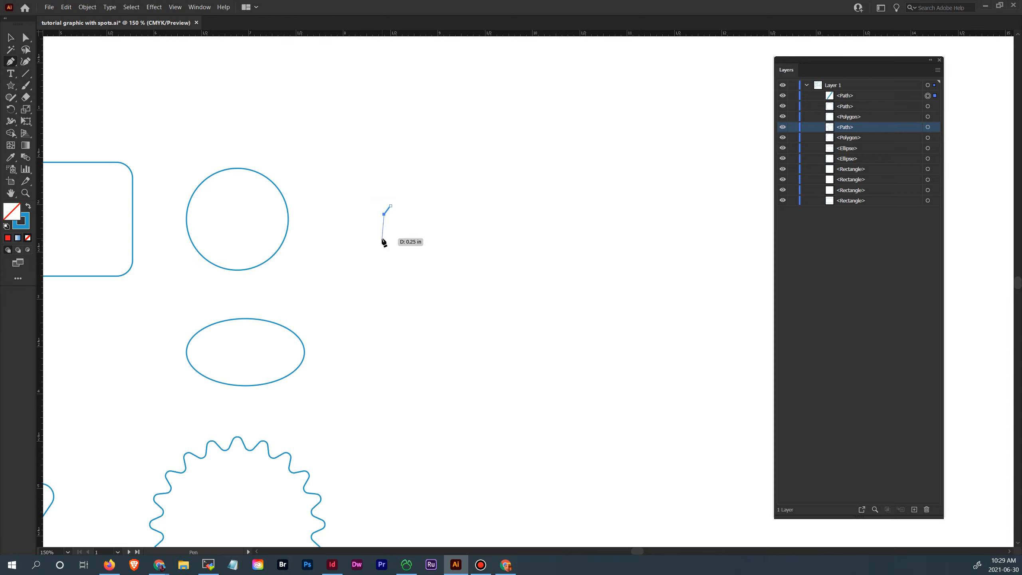
key("ctrl+z")
key("ctrl+z")
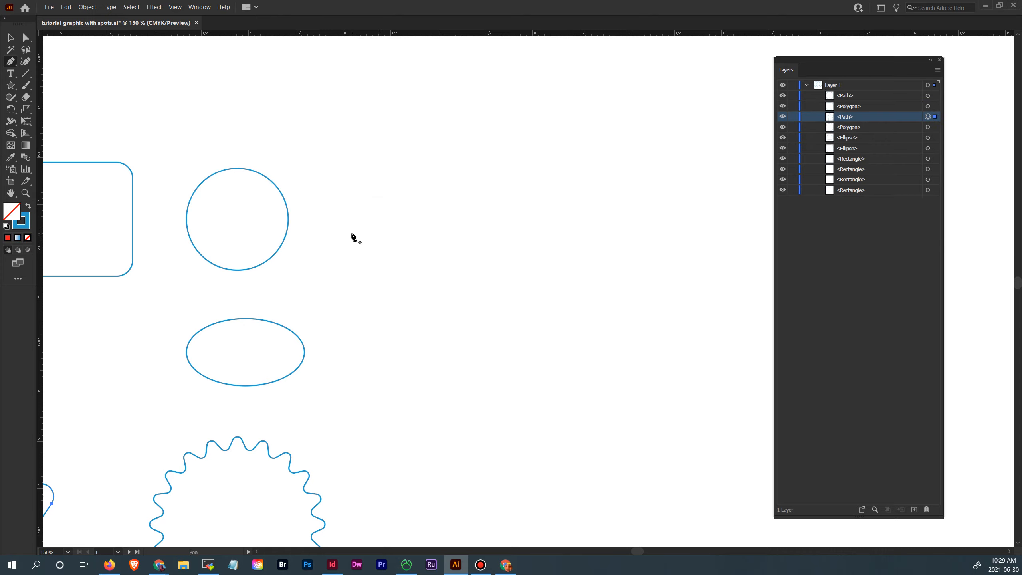
Start a pen path right of the circle with one anchor point and an arched segment to a smooth second point.
left_click(352, 233)
left_click_drag(461, 165, 533, 199)
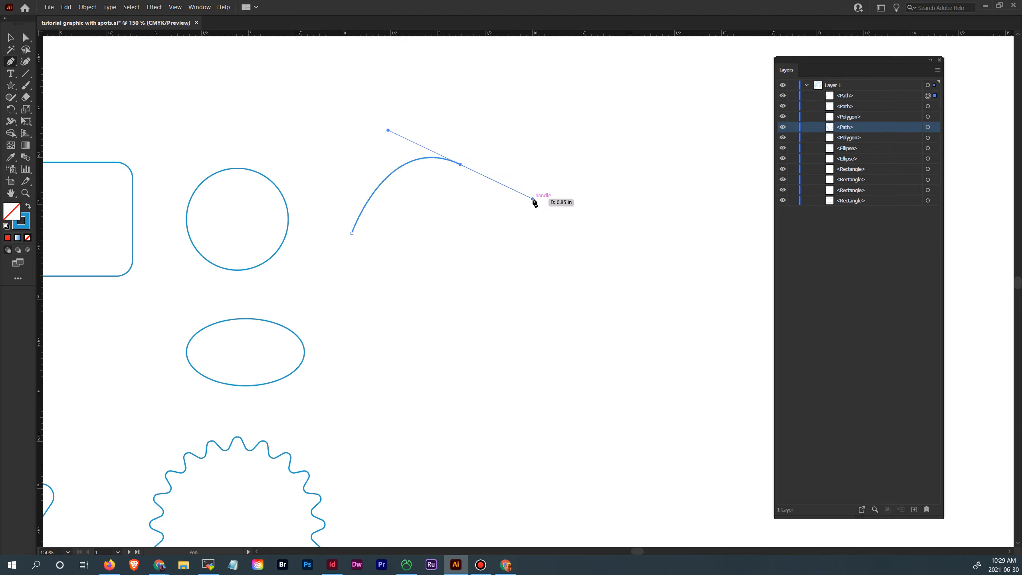
key("ctrl+z")
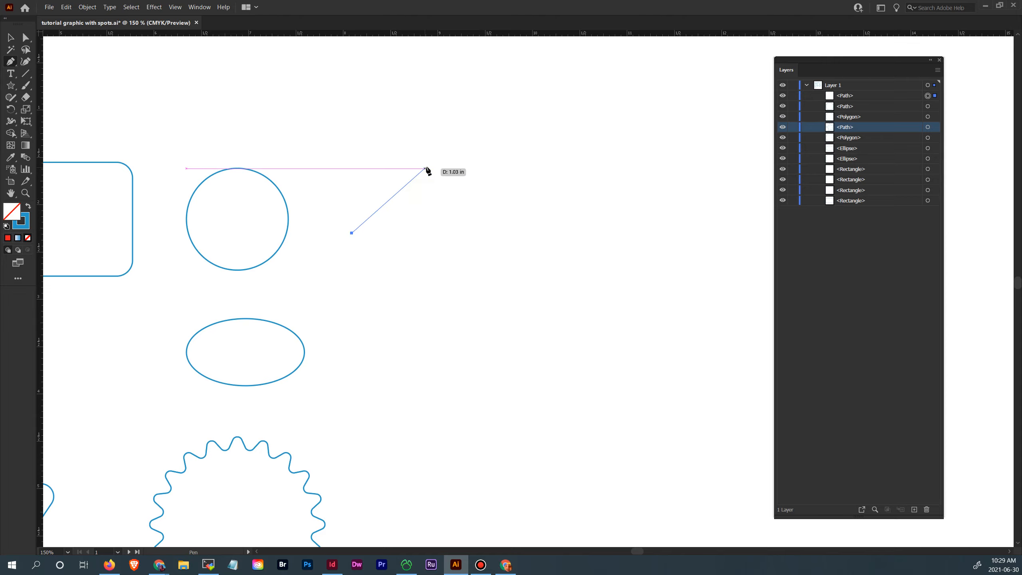
left_click(426, 166)
left_click_drag(430, 165, 473, 208)
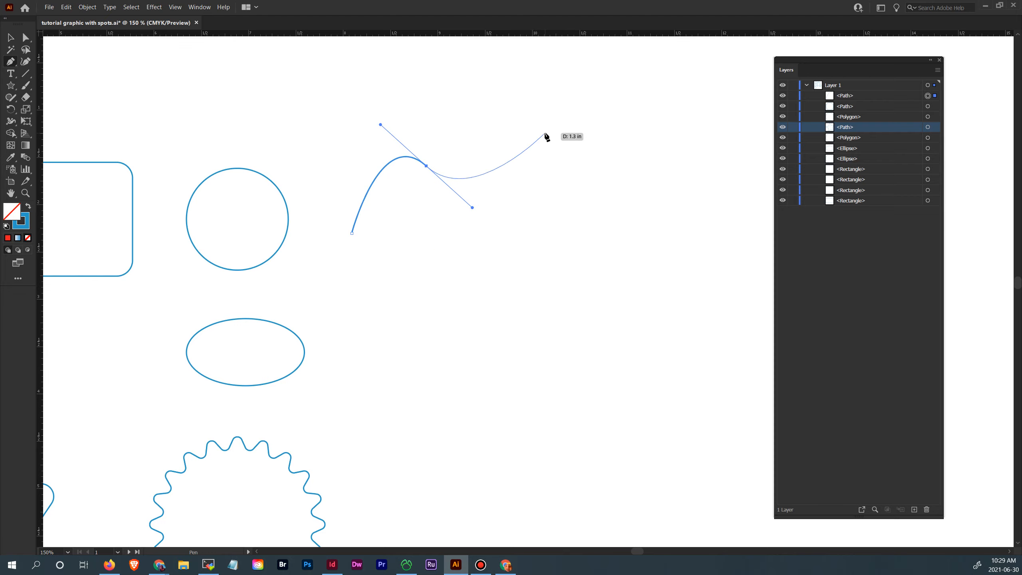
Try ending the path's next curve at a corner point and pulling a new direction handle from it.
mouse_move(545, 133)
left_mouse_down()
mouse_move(616, 130)
mouse_move(558, 121)
left_mouse_up()
key("ctrl+z")
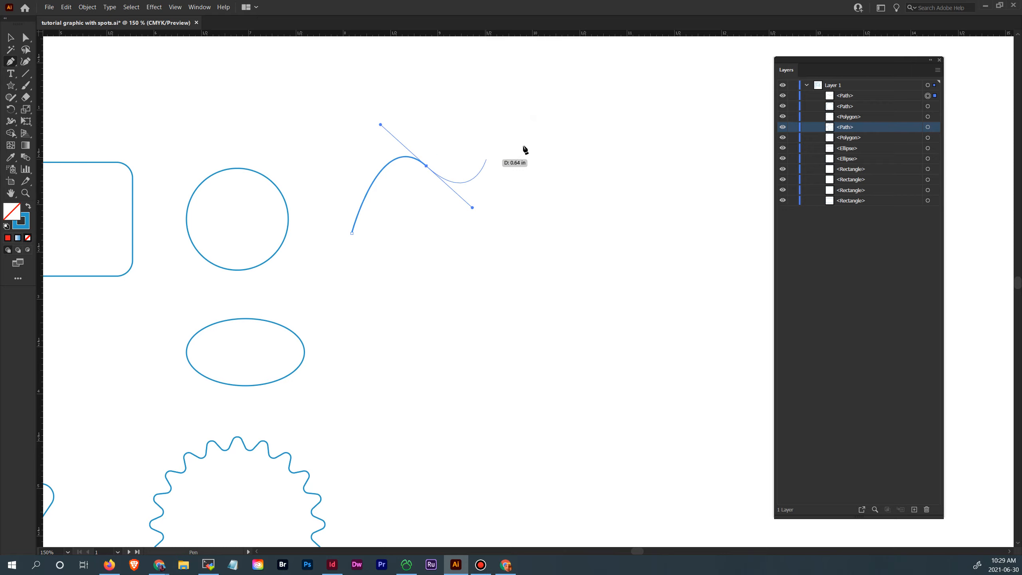
left_click(549, 129)
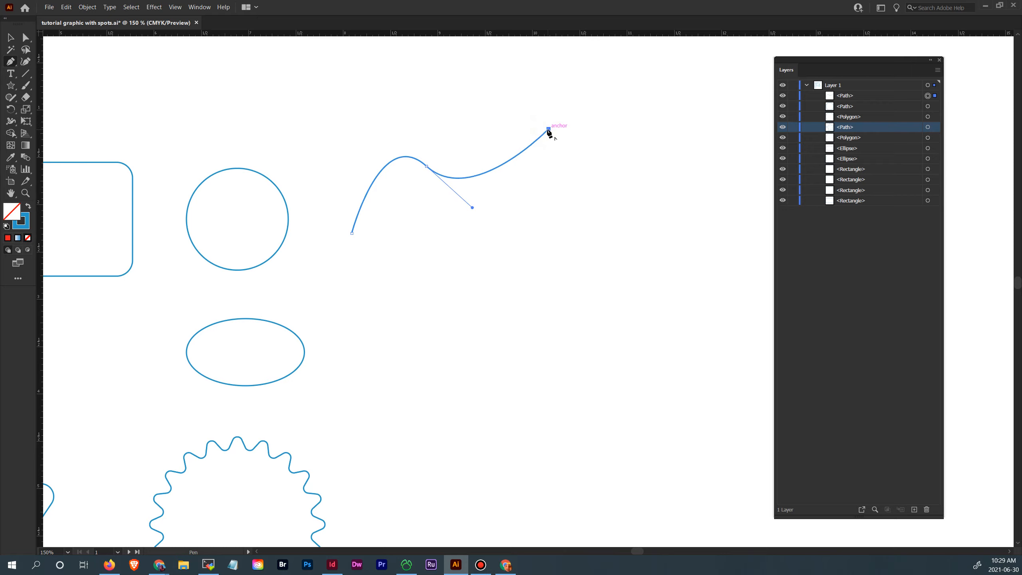
left_click_drag(548, 130, 589, 177)
key("ctrl+z")
Continue the pen path with smooth points, forming waves, a rounded lobe on the right, and a curve back toward the left.
left_click_drag(525, 152, 551, 125)
left_click(604, 154)
left_click_drag(604, 156, 676, 182)
left_click_drag(719, 220, 704, 267)
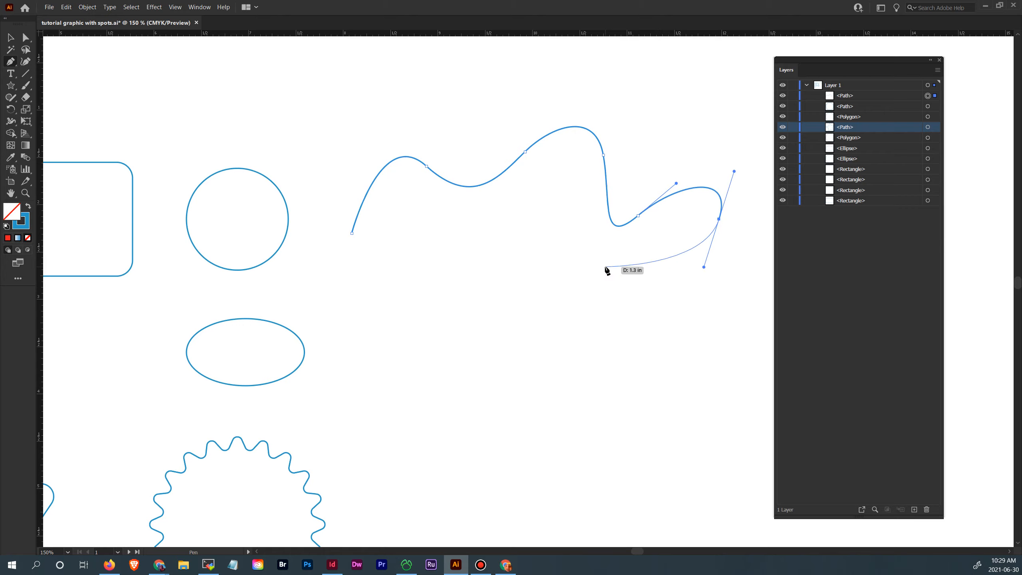
left_click_drag(606, 267, 560, 308)
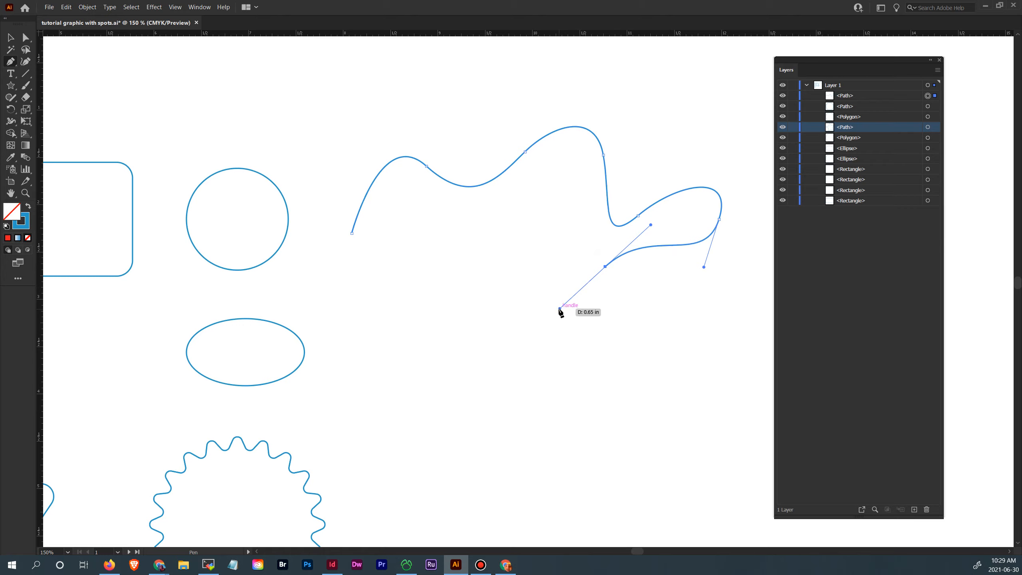
left_click_drag(496, 266, 498, 213)
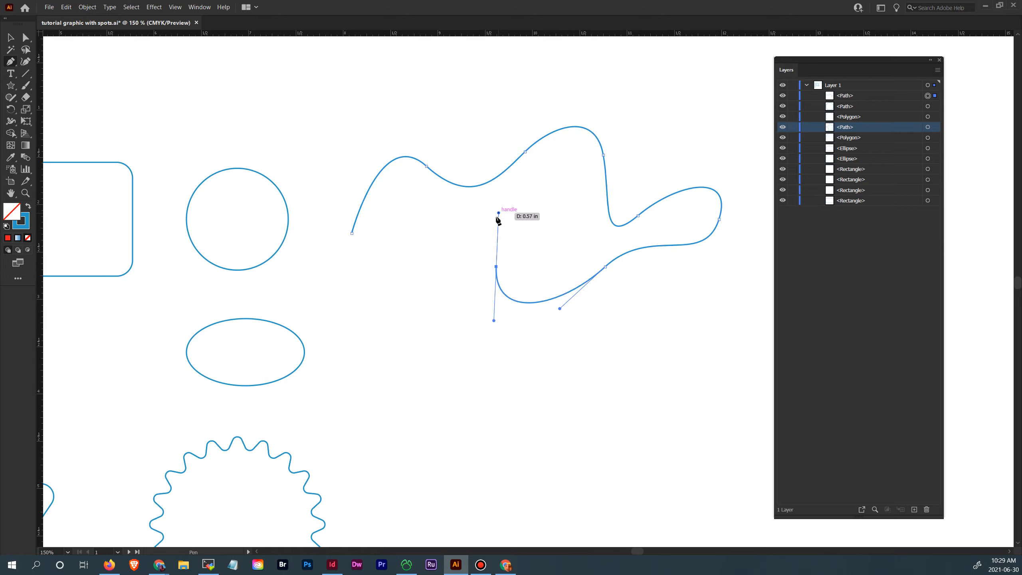
Continue the path downward with corner points, forming a zigzag of straight segments along its inner left side.
left_click(441, 215)
left_click(421, 279)
left_click(386, 283)
left_click(377, 314)
left_click(428, 330)
left_click(394, 369)
left_click(461, 399)
Curve the path around a lower lobe and back up the outer left side, and close it at its starting anchor.
left_click_drag(527, 404, 598, 368)
left_click_drag(648, 415, 635, 465)
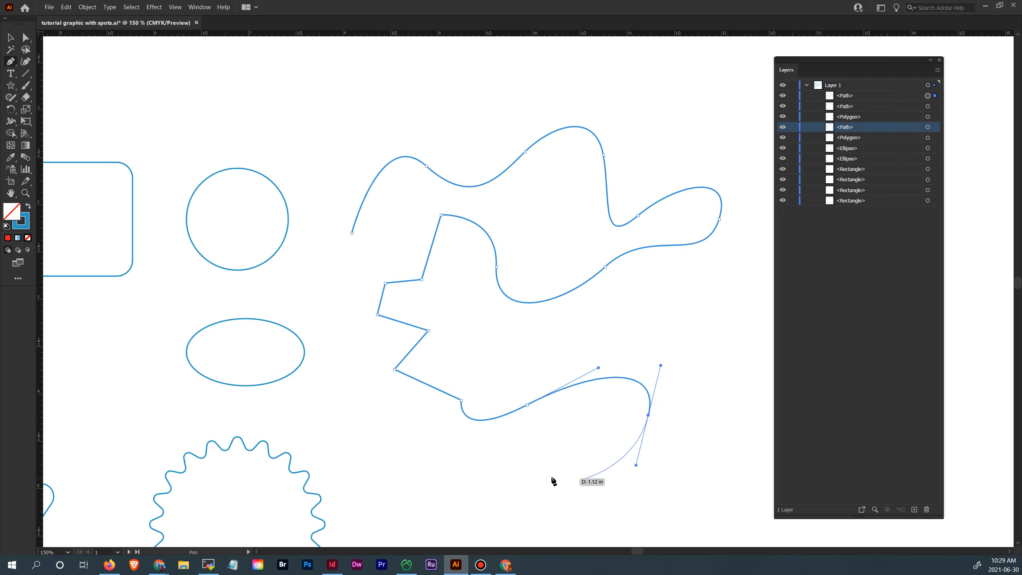
left_click_drag(533, 476, 424, 473)
left_click_drag(365, 406, 361, 396)
left_click_drag(338, 386, 337, 219)
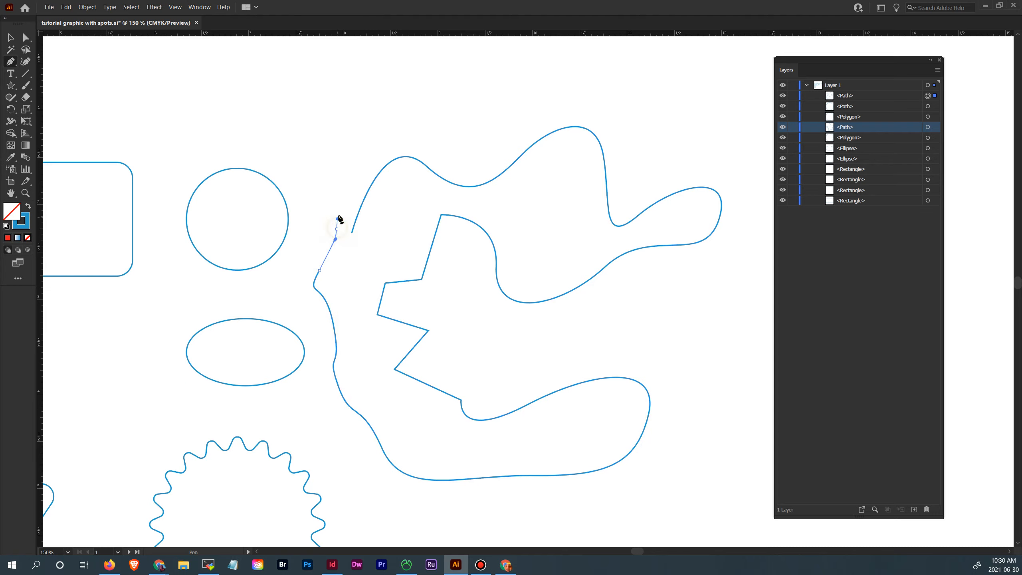
left_click(352, 232)
Draw a closed four-sided shape with straight Pen segments, just right of the large curved path.
left_click_drag(655, 349, 486, 406)
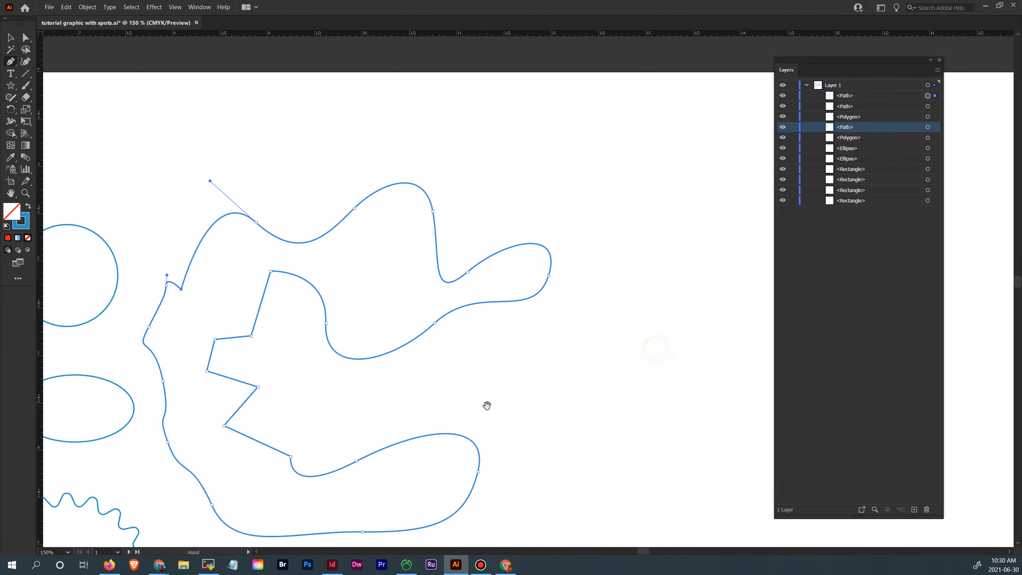
left_click(502, 368)
left_click(553, 388)
left_click(590, 350)
left_click(550, 331)
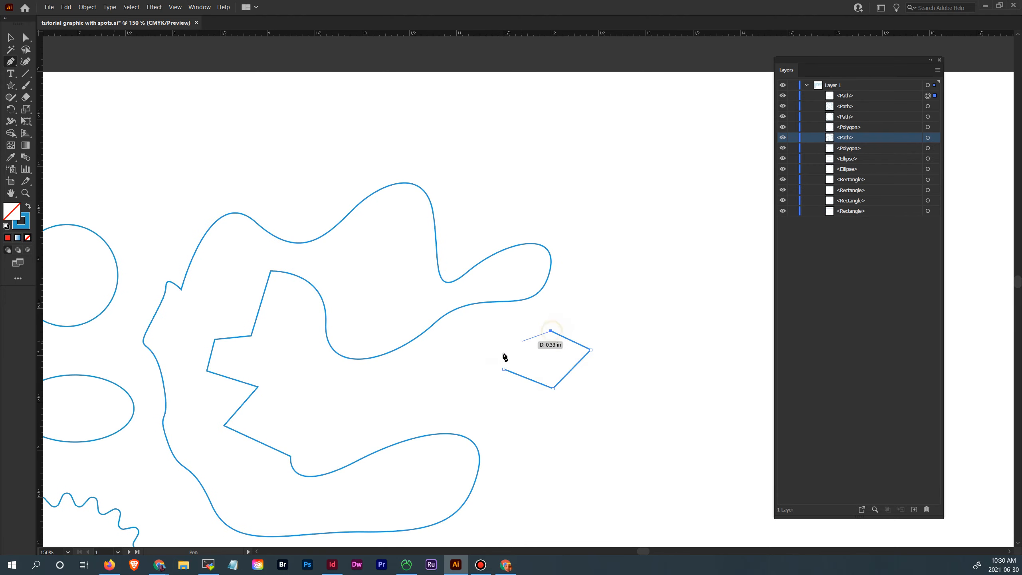
left_click(502, 369)
Start a new Pen path below the four-sided shape, curving up through smooth points and down to a corner tip at its far right.
left_click_drag(538, 415, 533, 293)
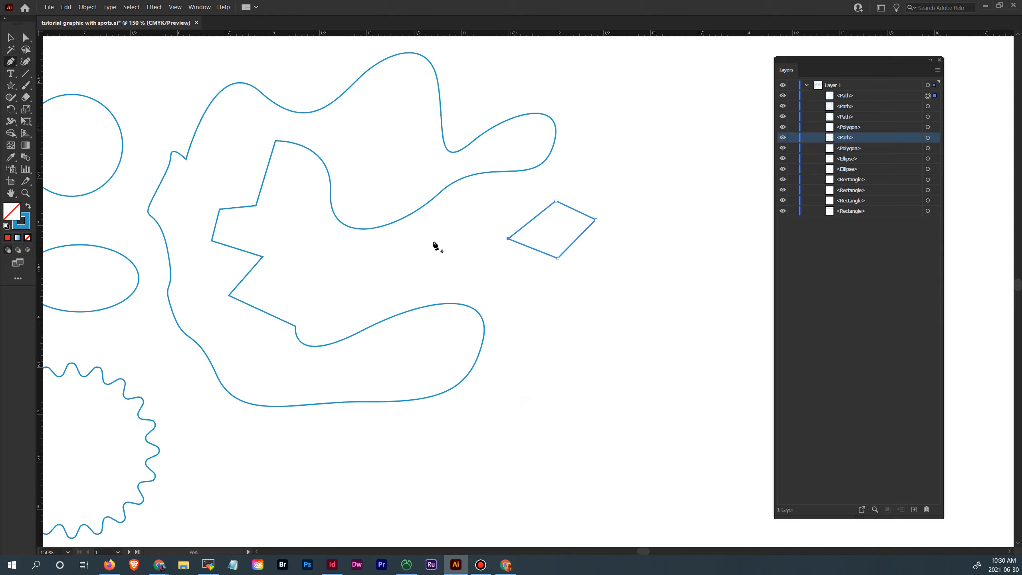
left_click(437, 446)
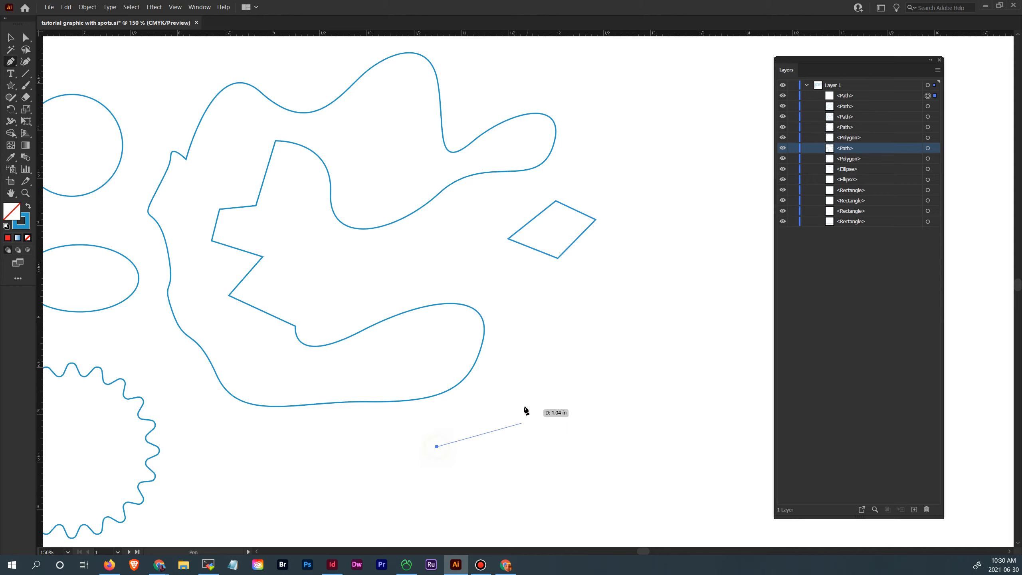
left_click_drag(511, 406, 528, 354)
left_click_drag(592, 308, 688, 261)
left_click(679, 307)
Curve the path back alongside its first wave and leave it open, ending with a corner point and a smooth point beside its start.
left_click_drag(590, 317, 484, 265)
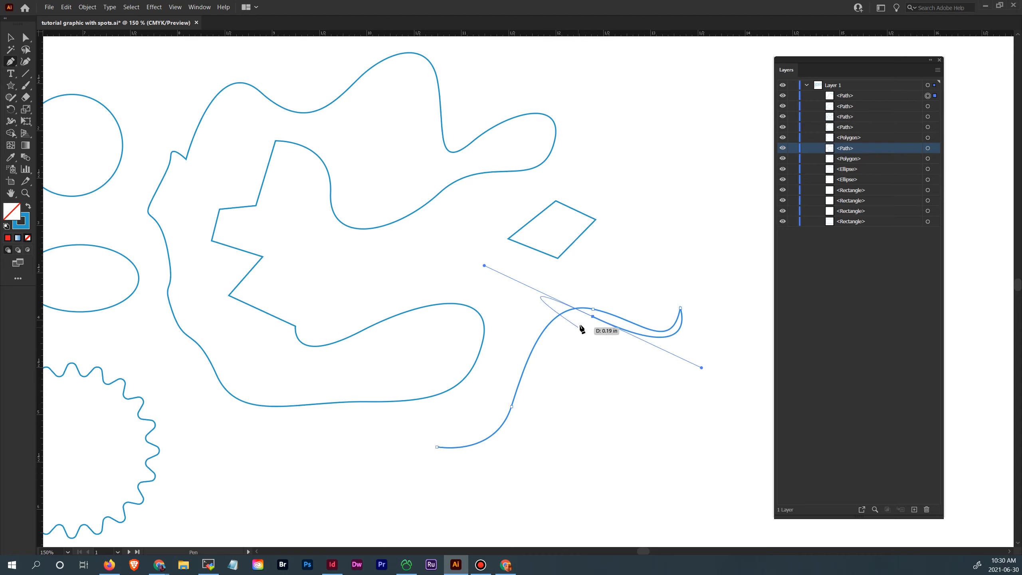
left_click_drag(594, 318, 505, 464)
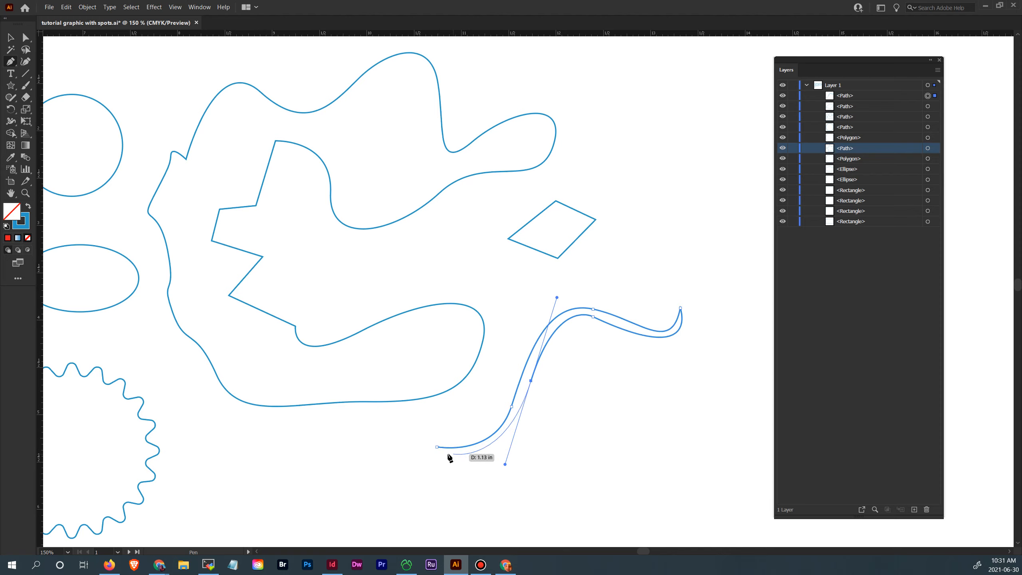
left_click(437, 447)
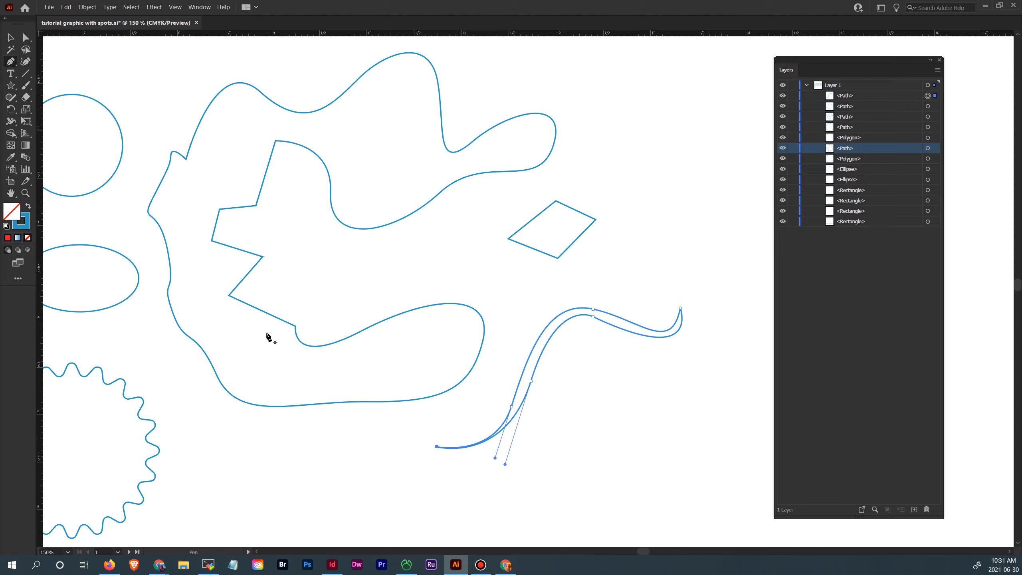
left_click_drag(494, 458, 484, 392)
left_click(484, 489)
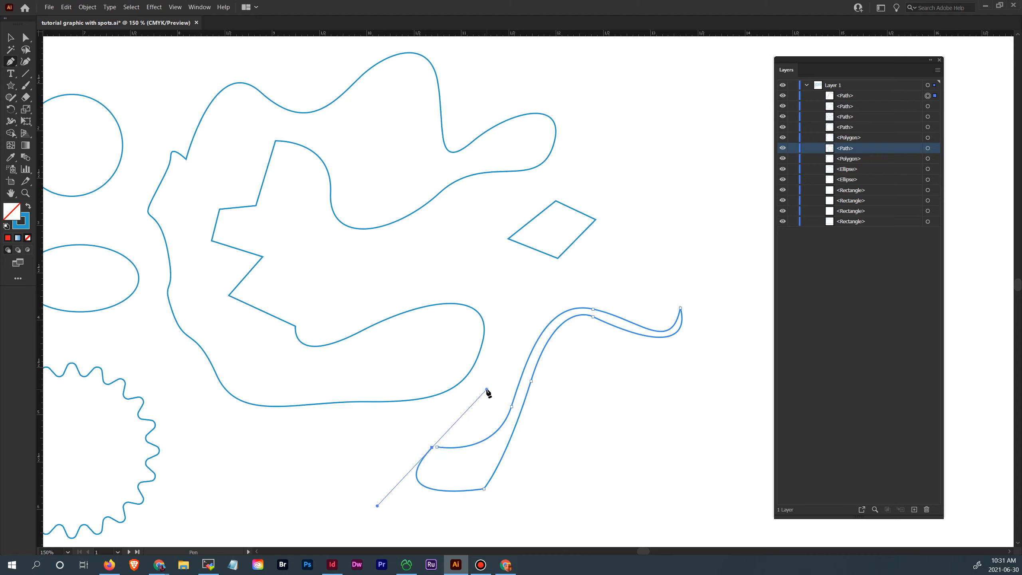
Select the open ribbon-like path and fill it with solid red.
left_click(11, 37)
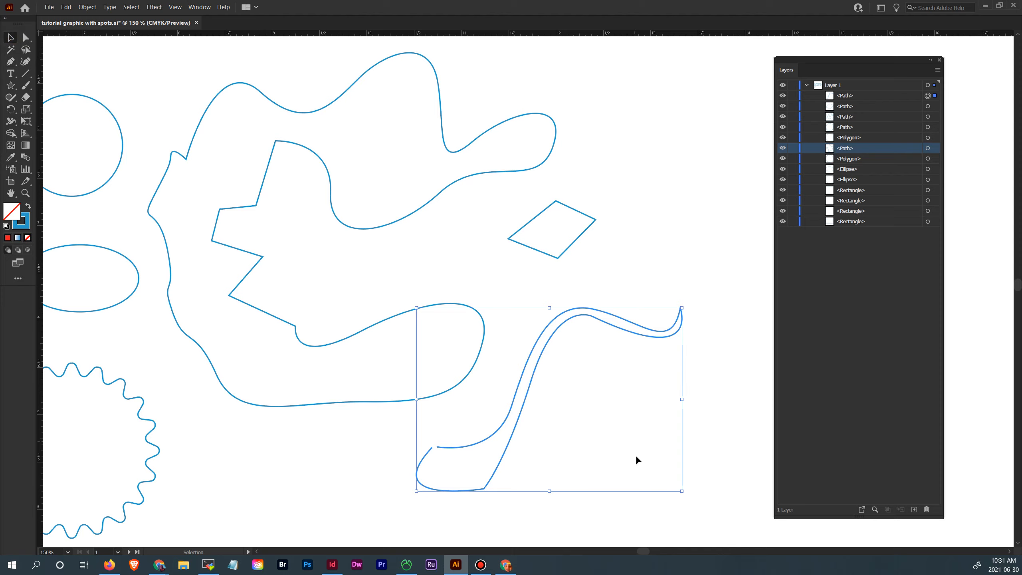
left_click(606, 517)
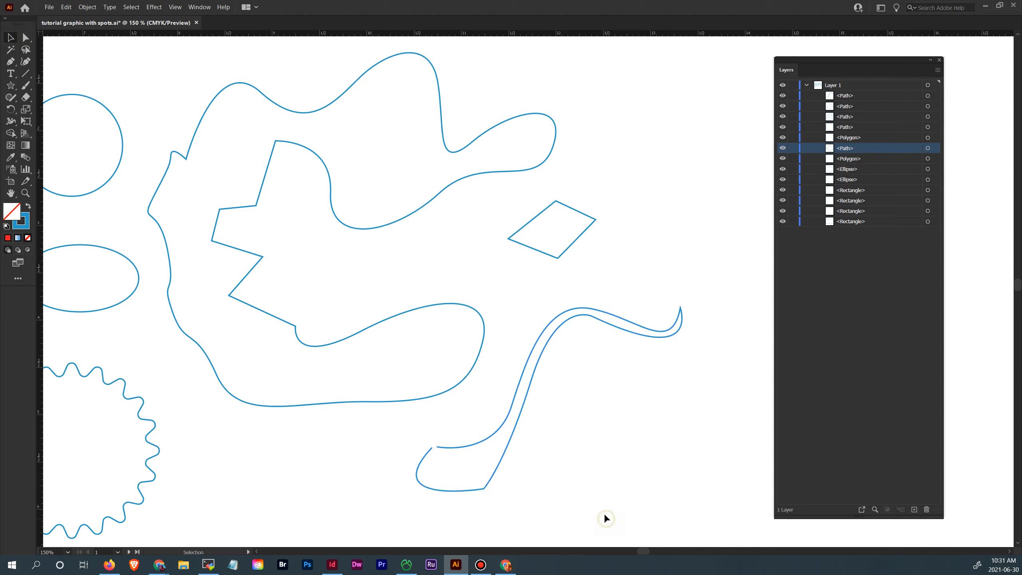
left_click(475, 445)
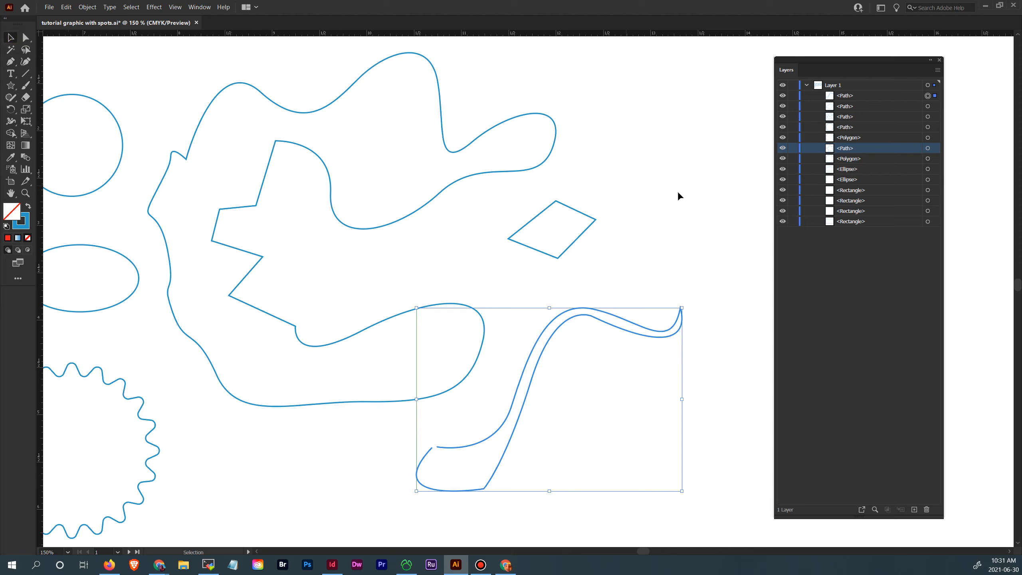
left_click(8, 238)
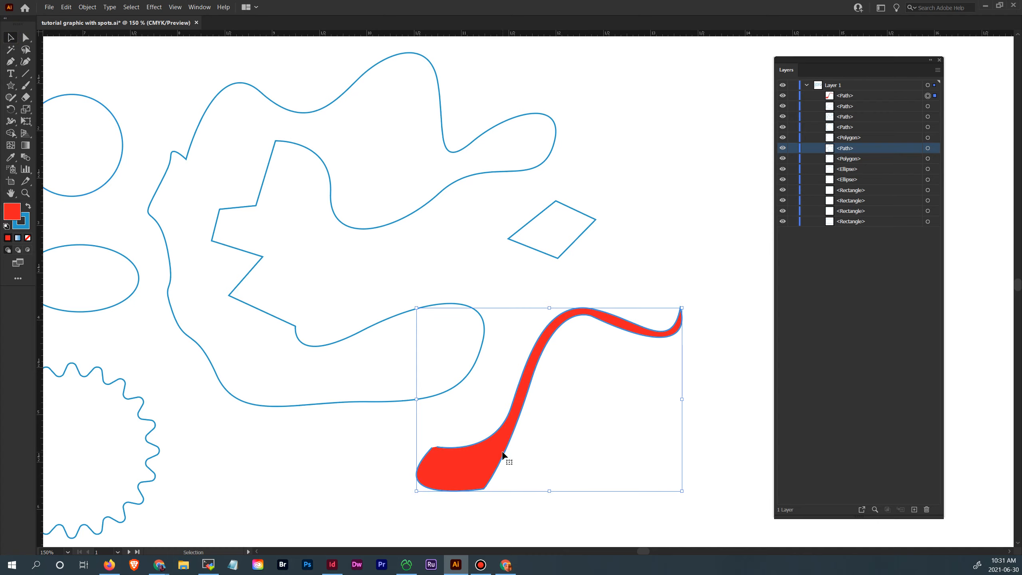
Inspect the filled red path up close, then view the whole shape again.
left_click(24, 193)
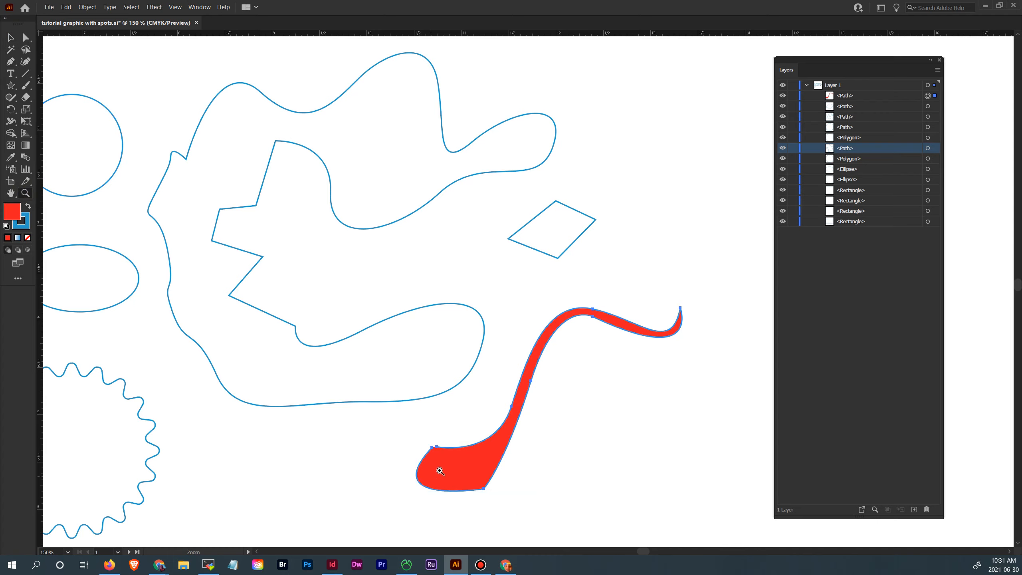
left_click_drag(427, 444, 684, 521)
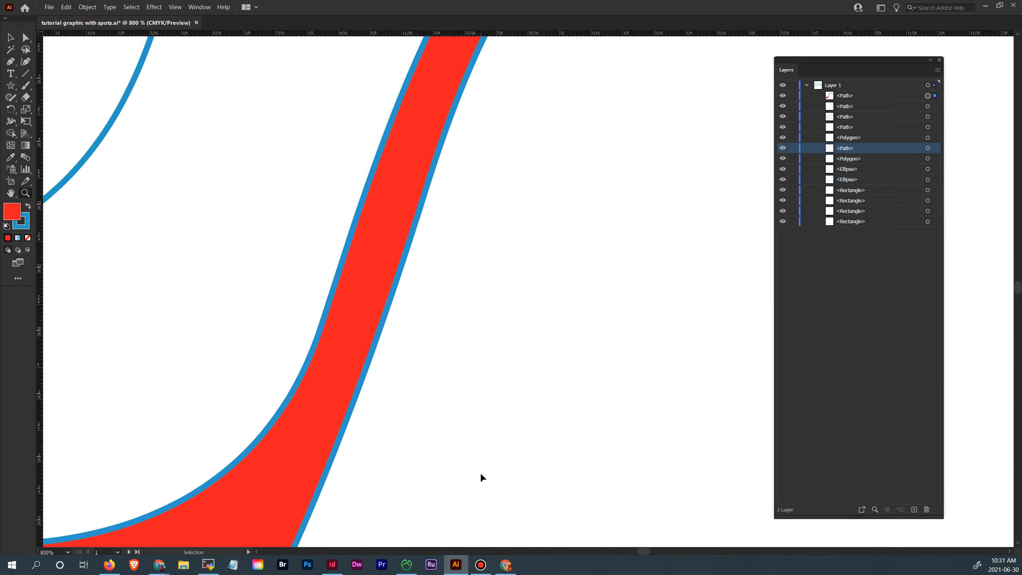
key("ctrl+minus")
key("ctrl+minus")
key("ctrl+minus")
key("ctrl+minus")
key("ctrl+minus")
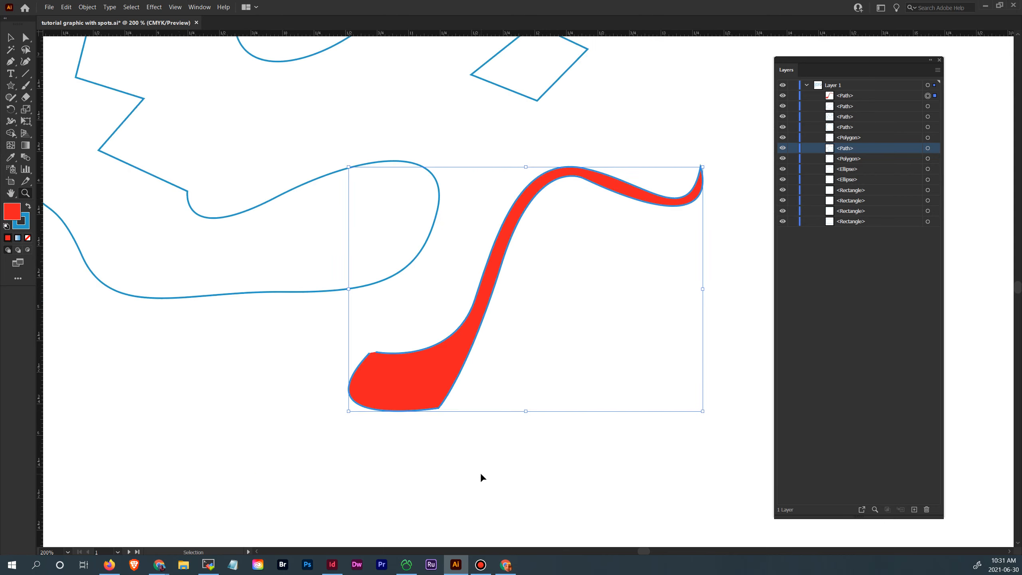
key("space")
left_click_drag(574, 321, 437, 338)
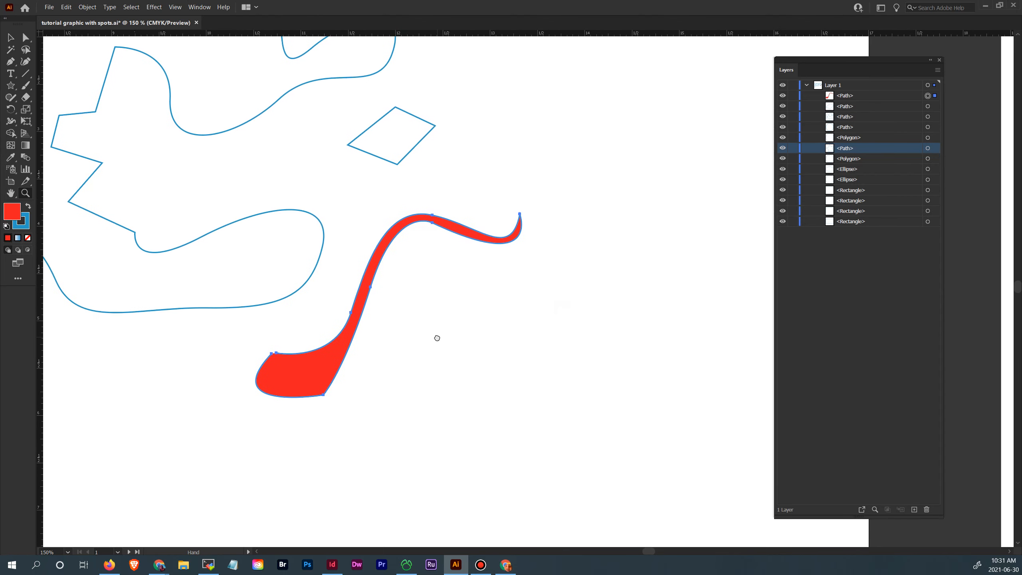
Draw a second wavy red shape with the Pen tool beside the first, widening into a lobe at its right end, and close it.
left_click(10, 61)
left_click_drag(435, 350, 394, 404)
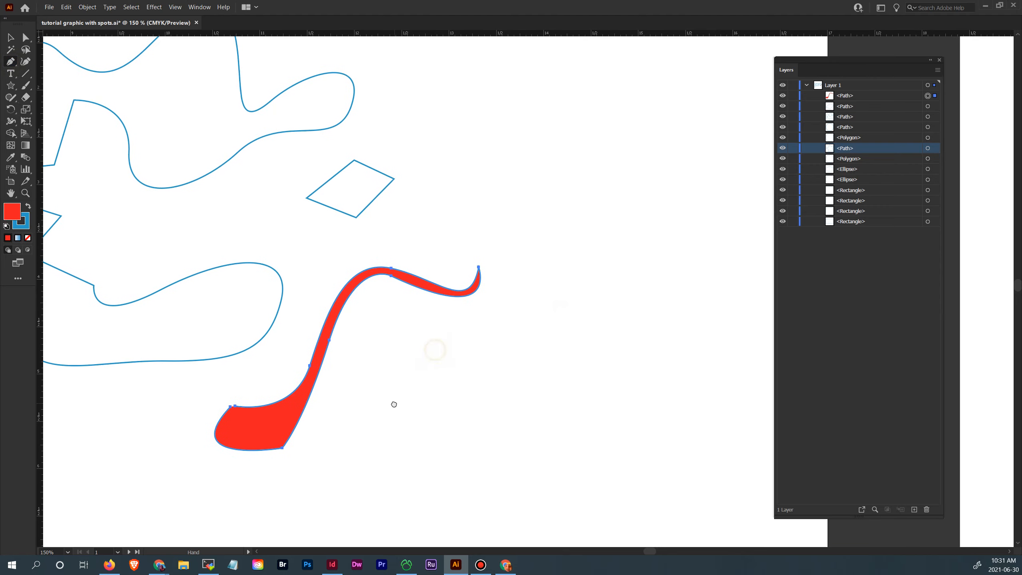
left_click(386, 433)
left_click_drag(494, 366, 515, 428)
left_click_drag(594, 354, 609, 305)
mouse_move(624, 287)
left_mouse_down()
mouse_move(662, 287)
mouse_move(688, 306)
left_mouse_up()
left_click_drag(719, 257, 694, 185)
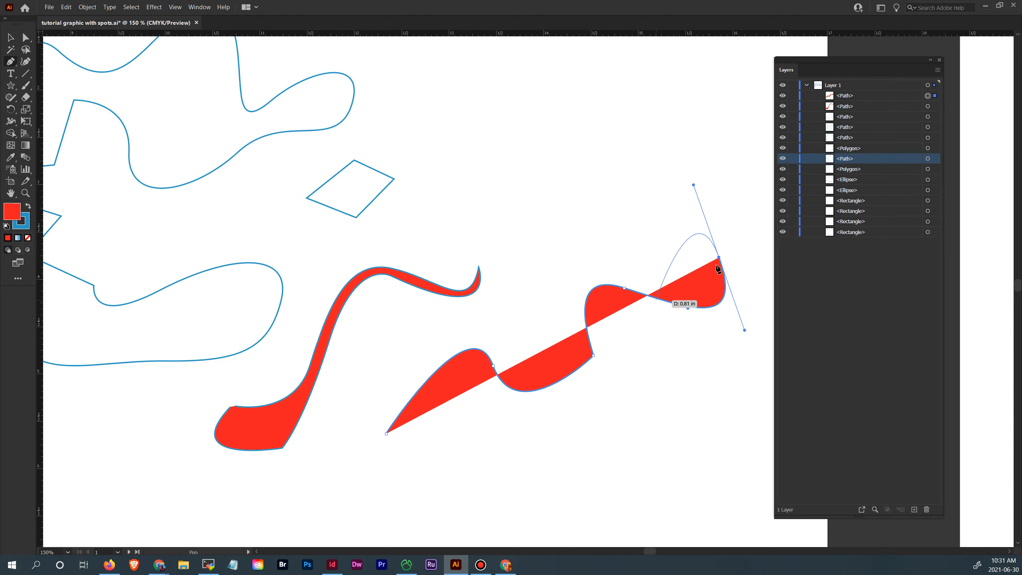
left_click_drag(562, 298, 459, 332)
left_click_drag(386, 433, 338, 537)
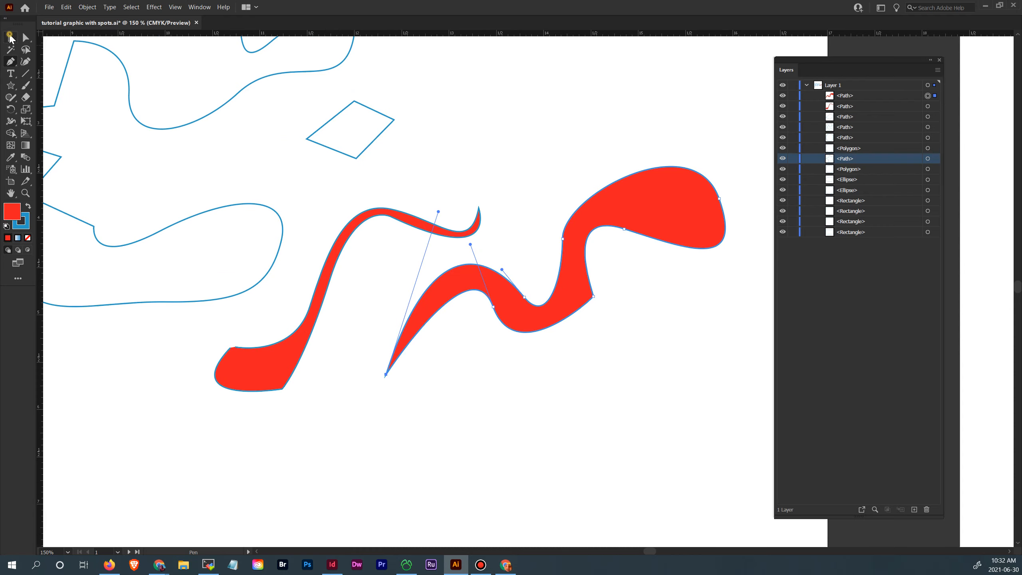
Move the second red shape over the first, then reposition the red shapes on the artboard.
left_click(11, 38)
left_click(461, 396)
left_click_drag(562, 290, 405, 255)
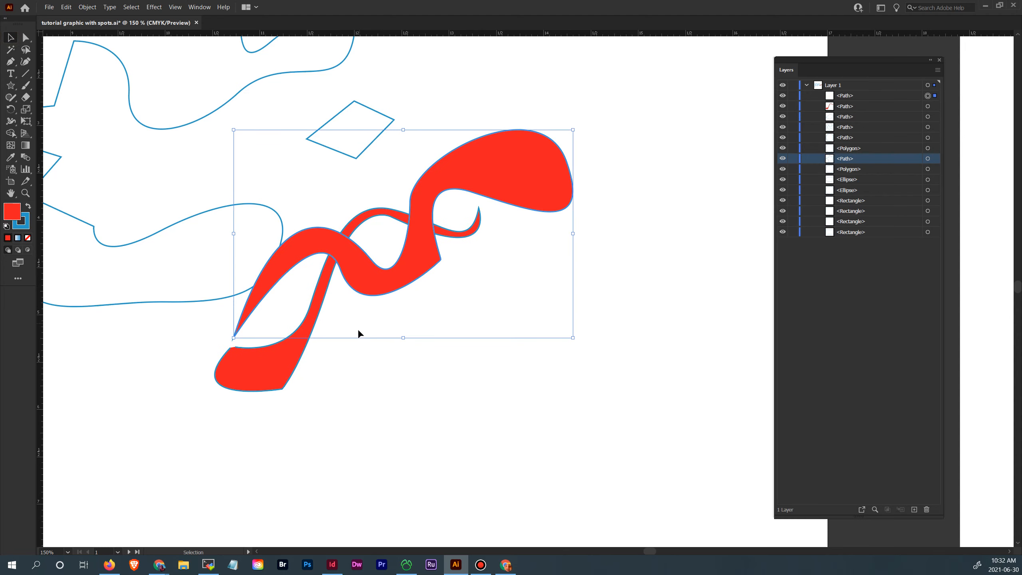
left_click_drag(256, 349, 484, 372)
left_click_drag(376, 390, 520, 425)
Delete the large curved path, the four-sided shape and both red shapes together.
left_click(674, 407)
left_click_drag(666, 415, 361, 92)
key("Delete")
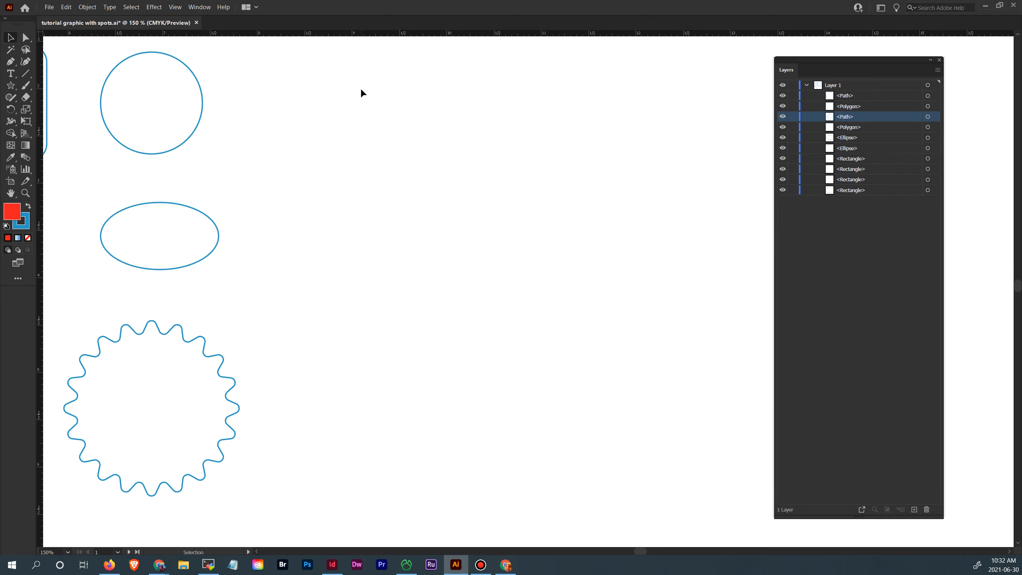
Look over the remaining rectangles, circle, ellipse, star, polygons and wavy-edged shape across the artboard.
left_click_drag(173, 166, 467, 188)
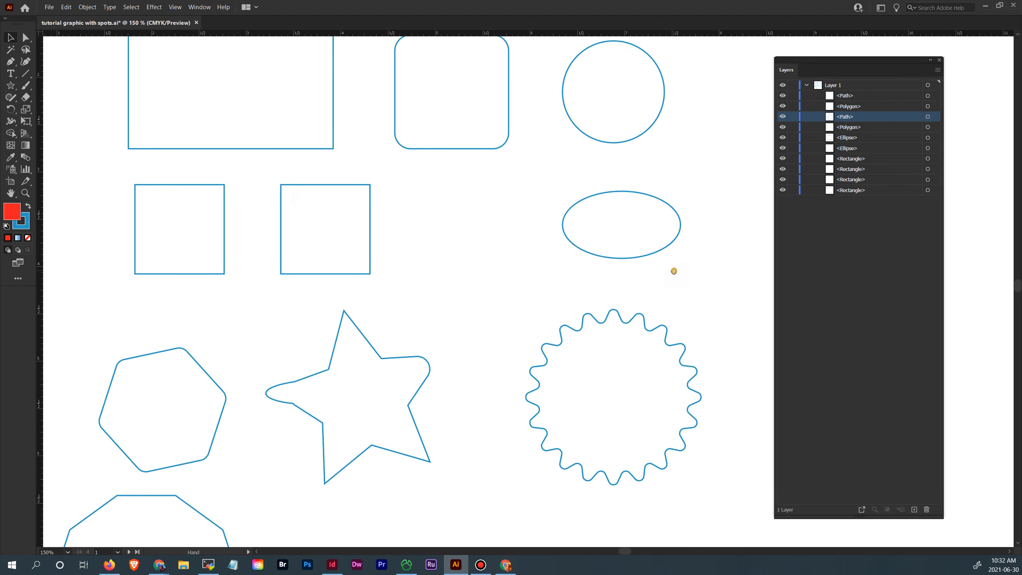
left_click_drag(674, 271, 538, 291)
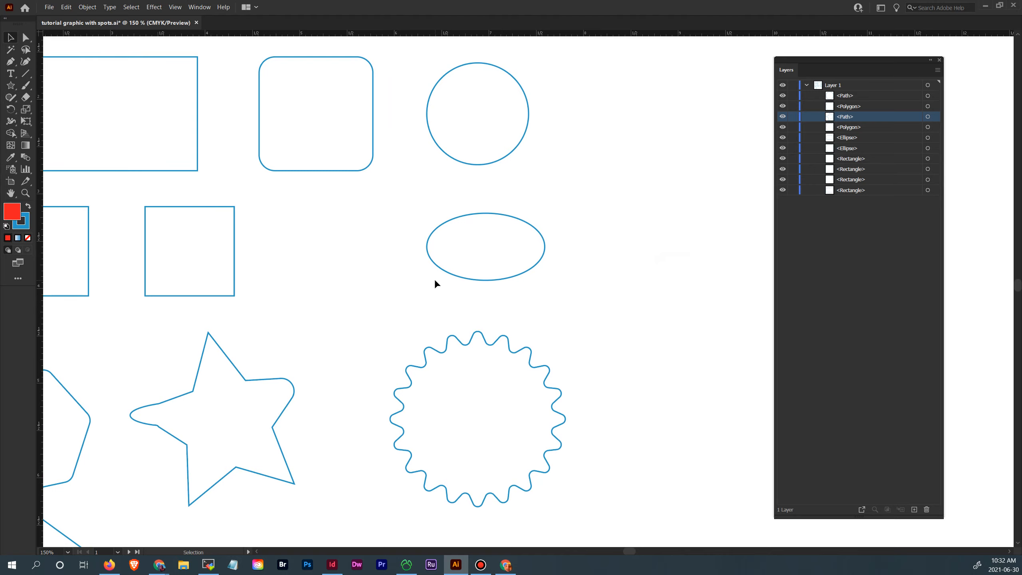
left_click_drag(367, 384, 404, 291)
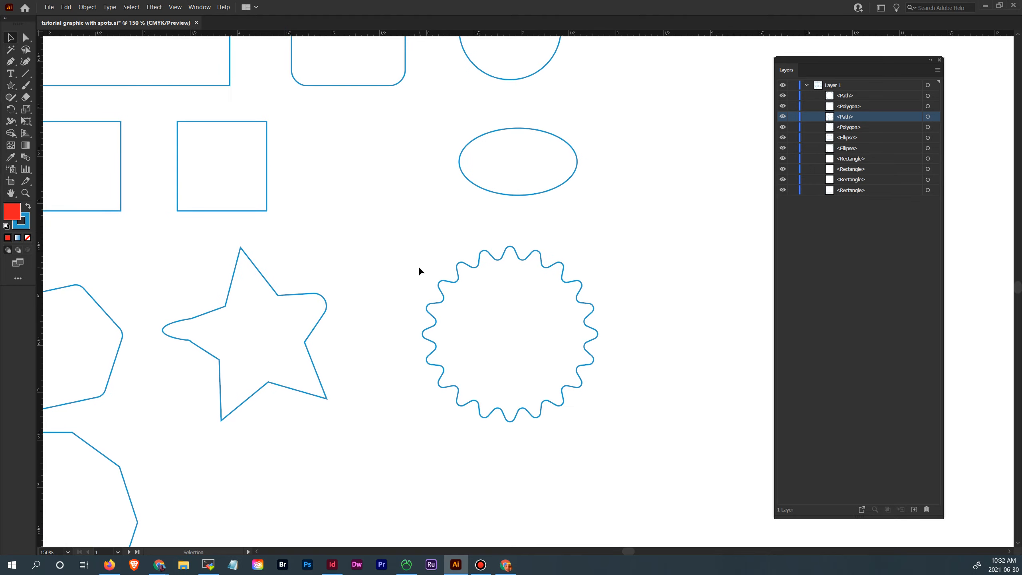
left_click_drag(120, 246, 318, 209)
left_click_drag(378, 226, 360, 316)
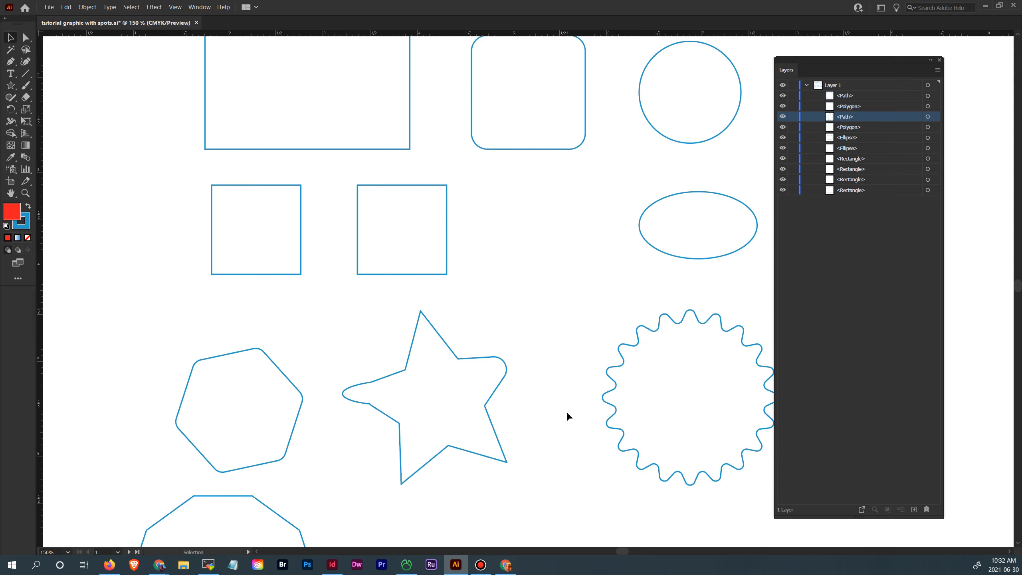
left_click_drag(593, 223, 546, 305)
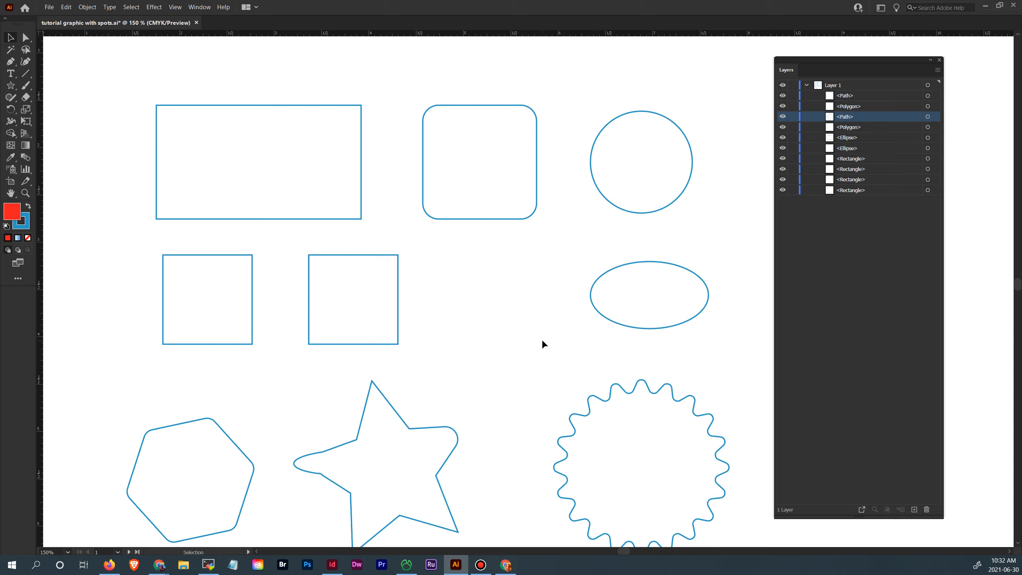
left_click_drag(520, 429, 525, 299)
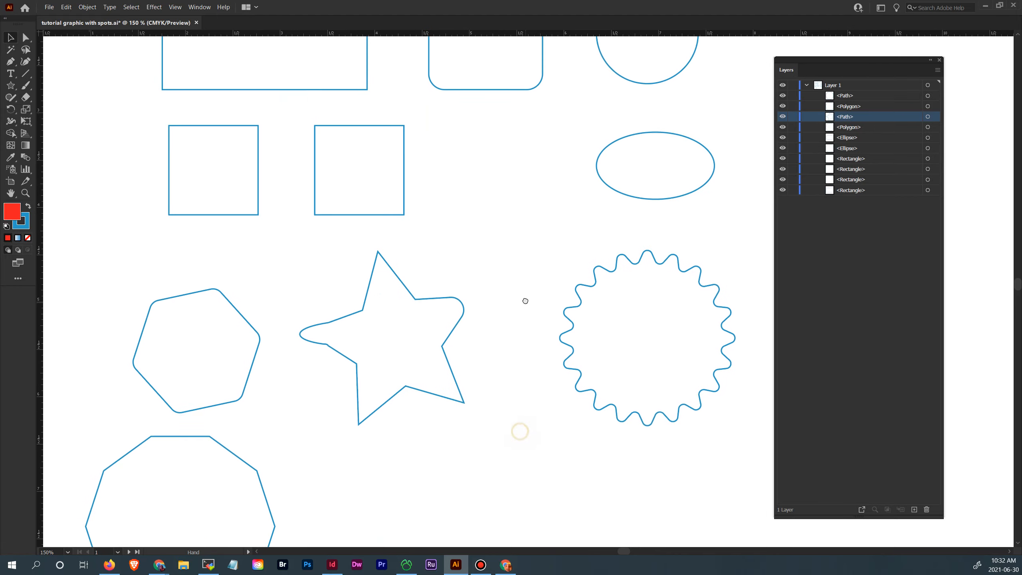
left_click_drag(502, 416, 523, 324)
left_click_drag(478, 394, 516, 388)
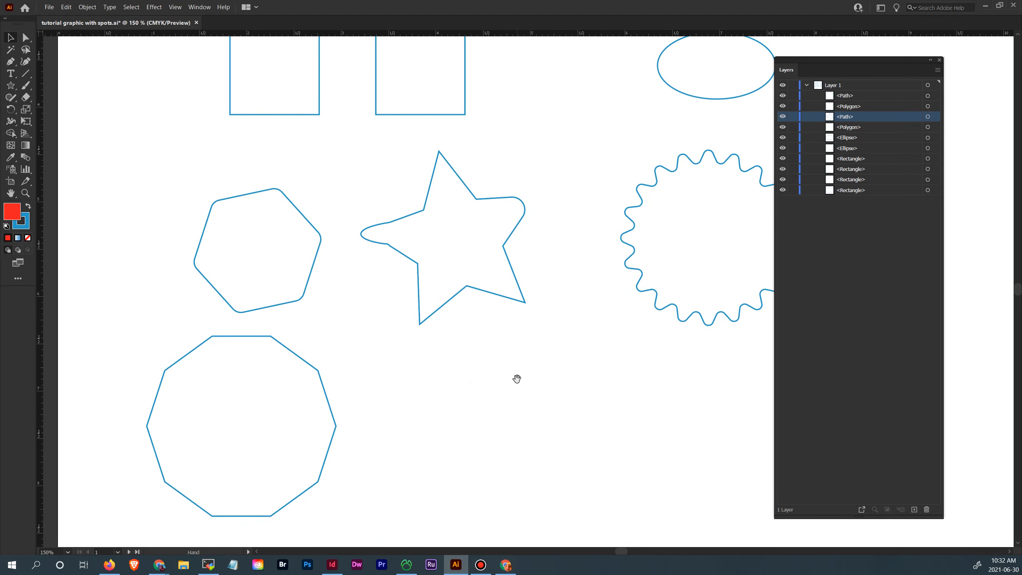
left_click_drag(549, 336, 551, 362)
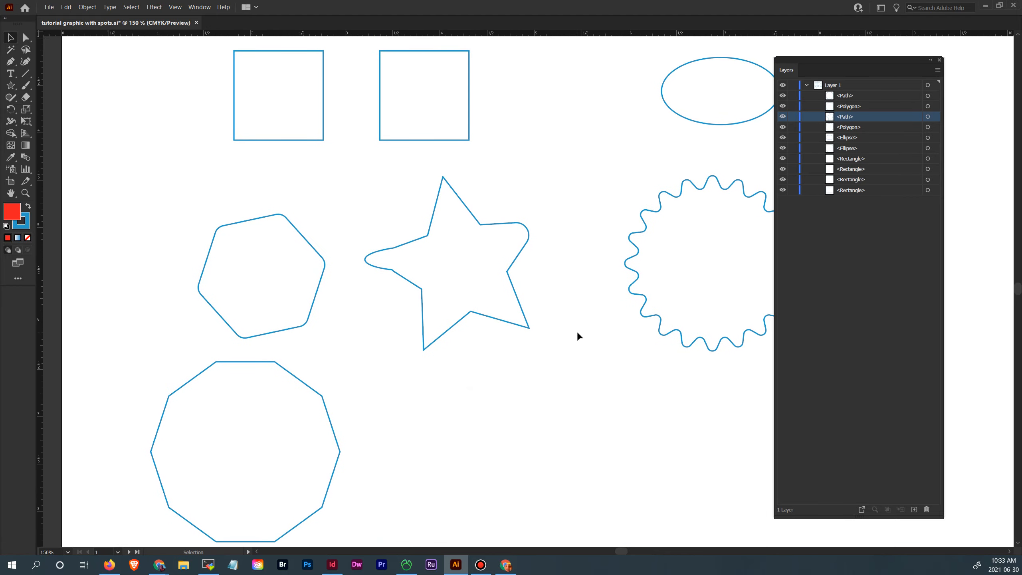
left_click_drag(629, 206, 537, 377)
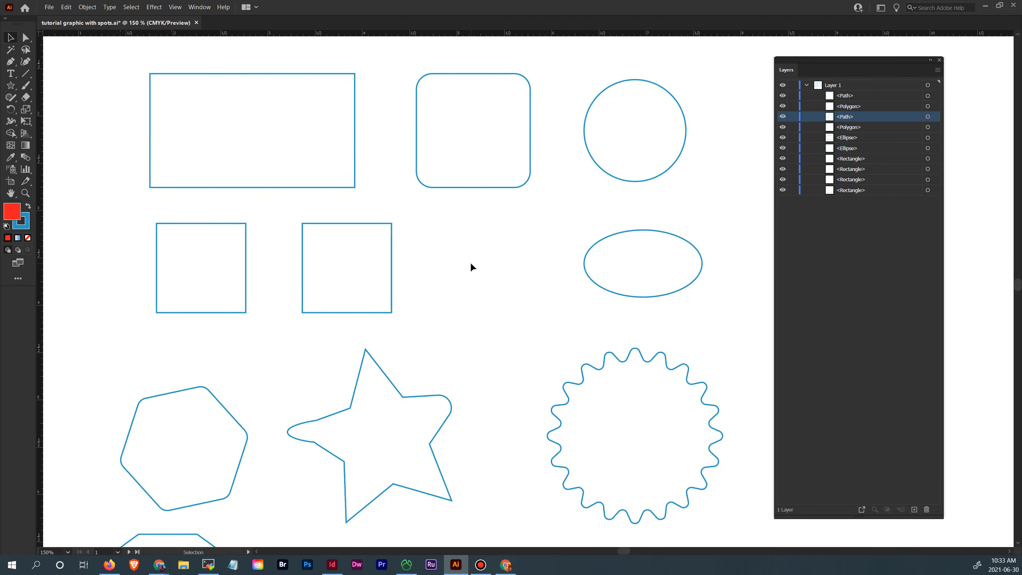